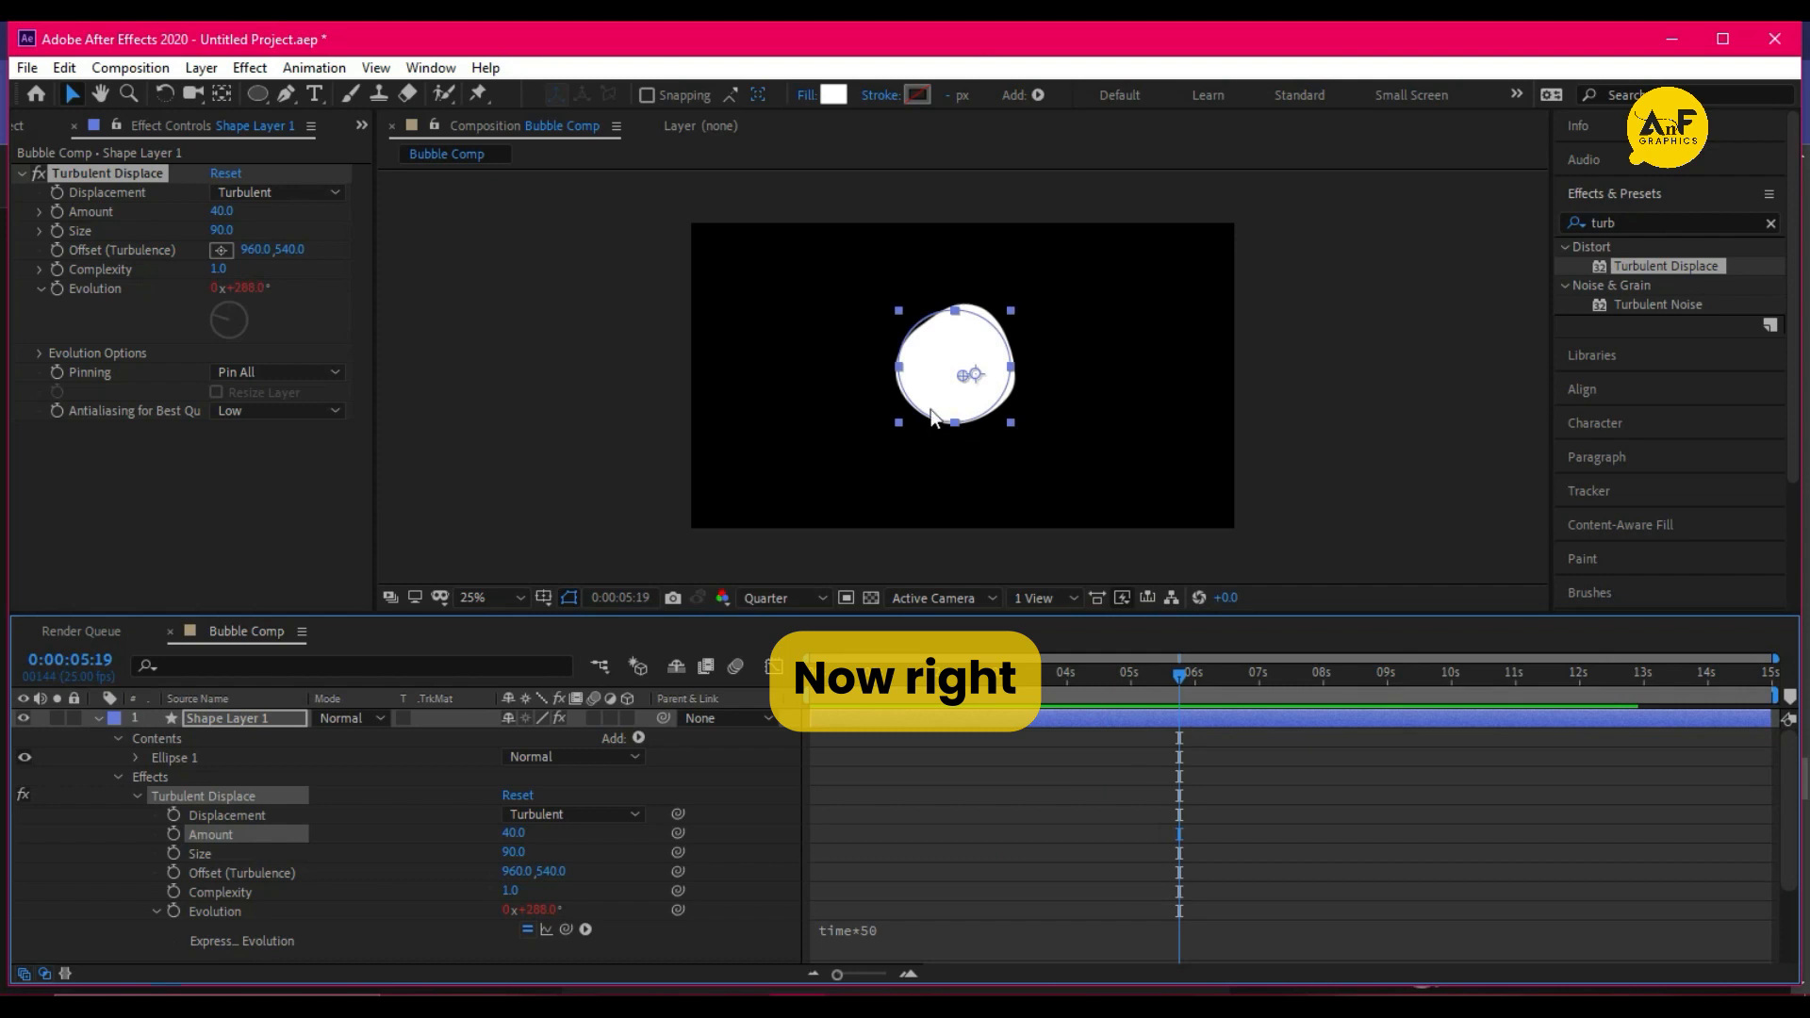
Add an Inner Shadow layer style to Shape Layer 1
left_click(98, 718)
right_click(225, 721)
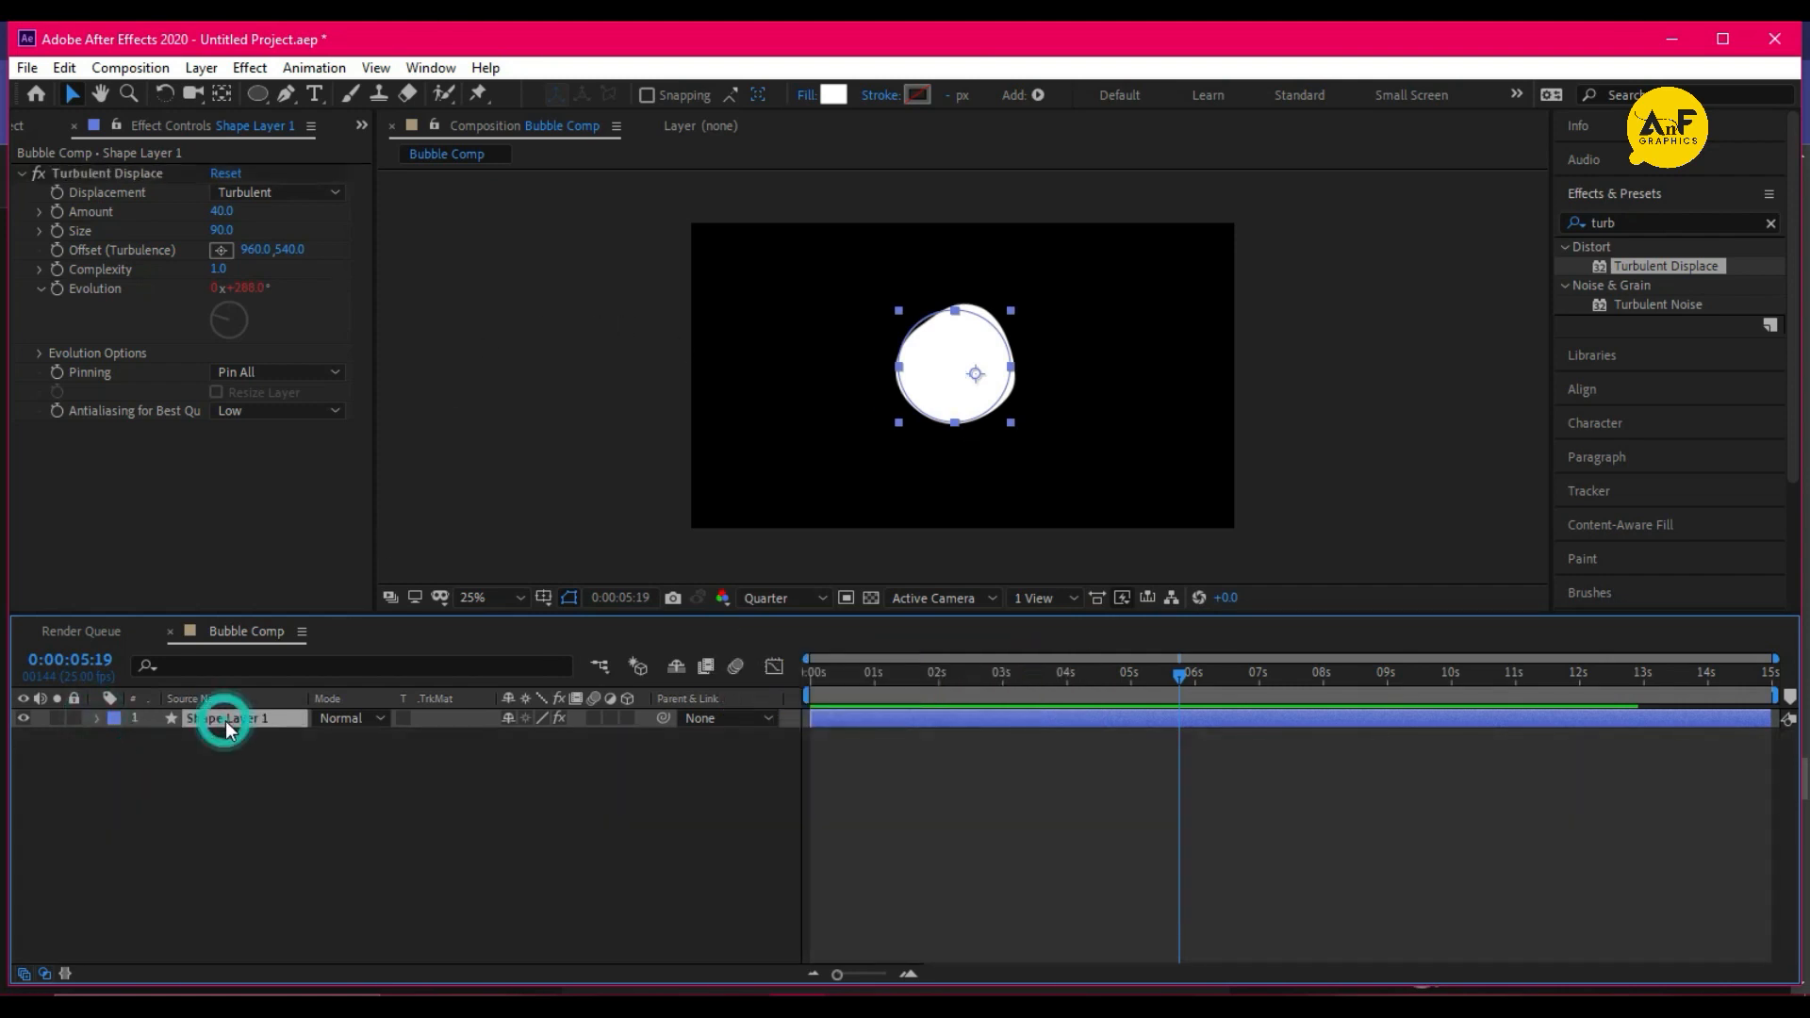
mouse_move(354, 411)
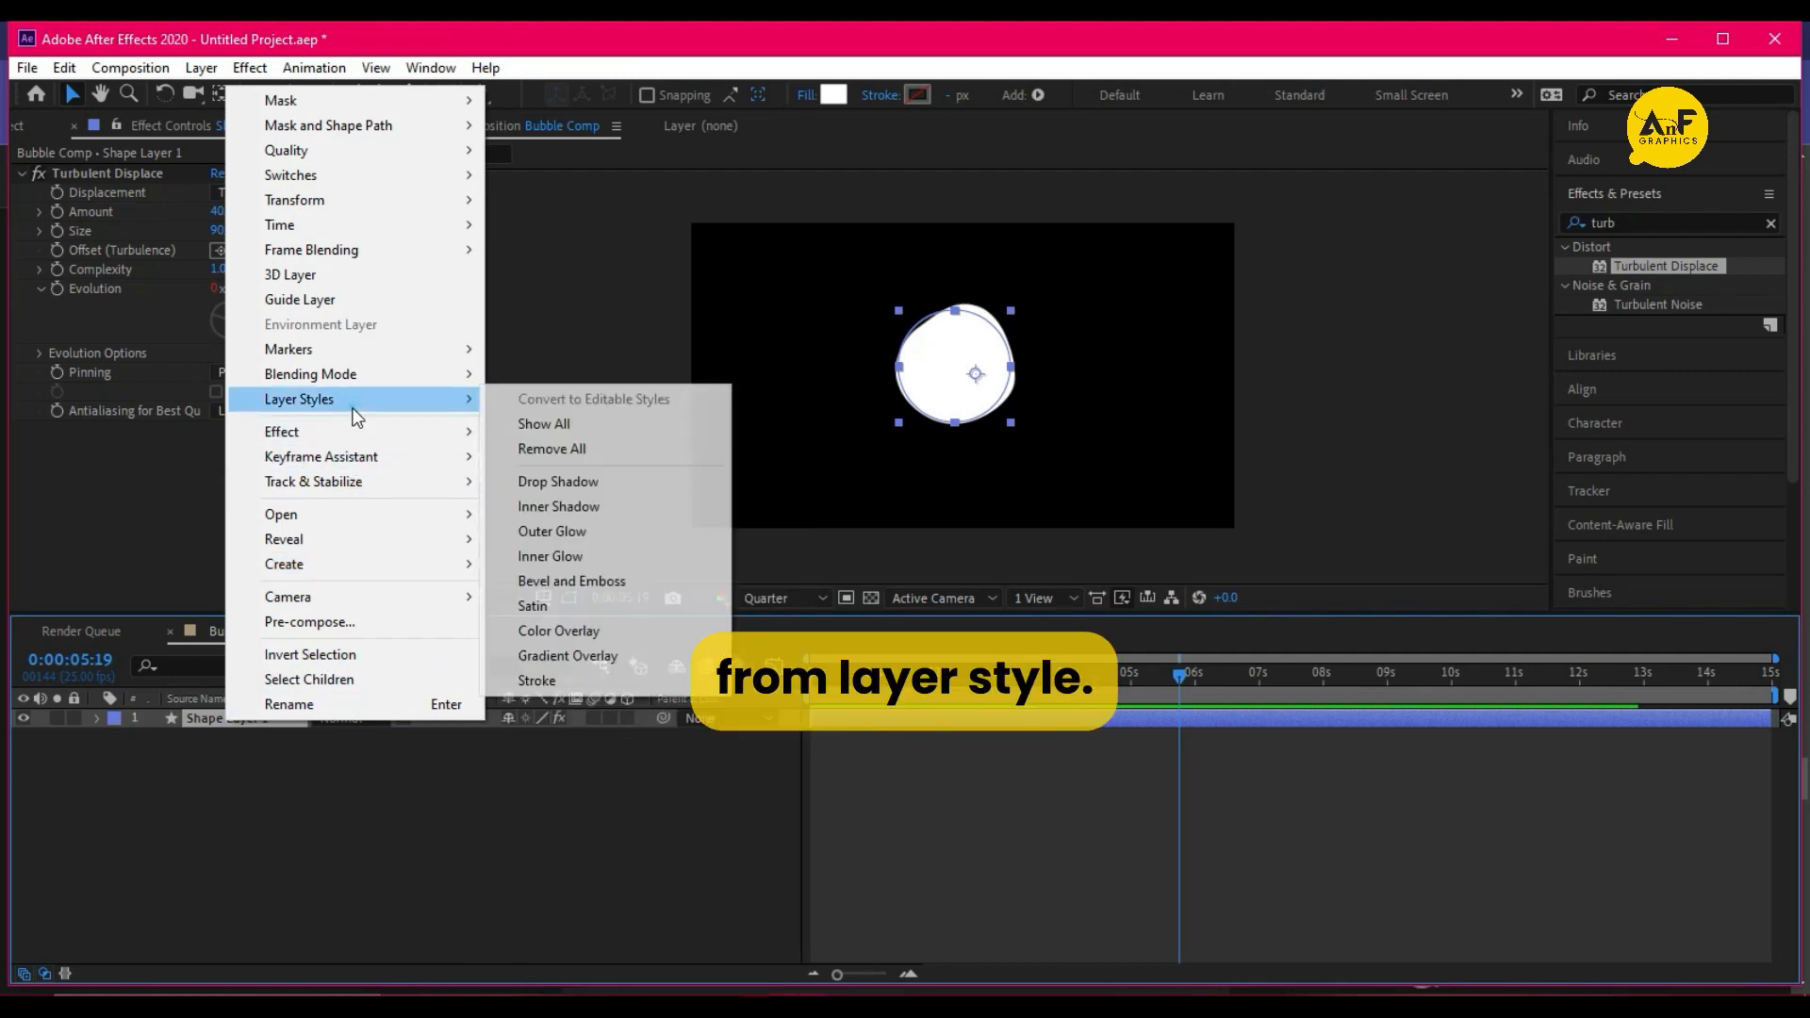
left_click(557, 506)
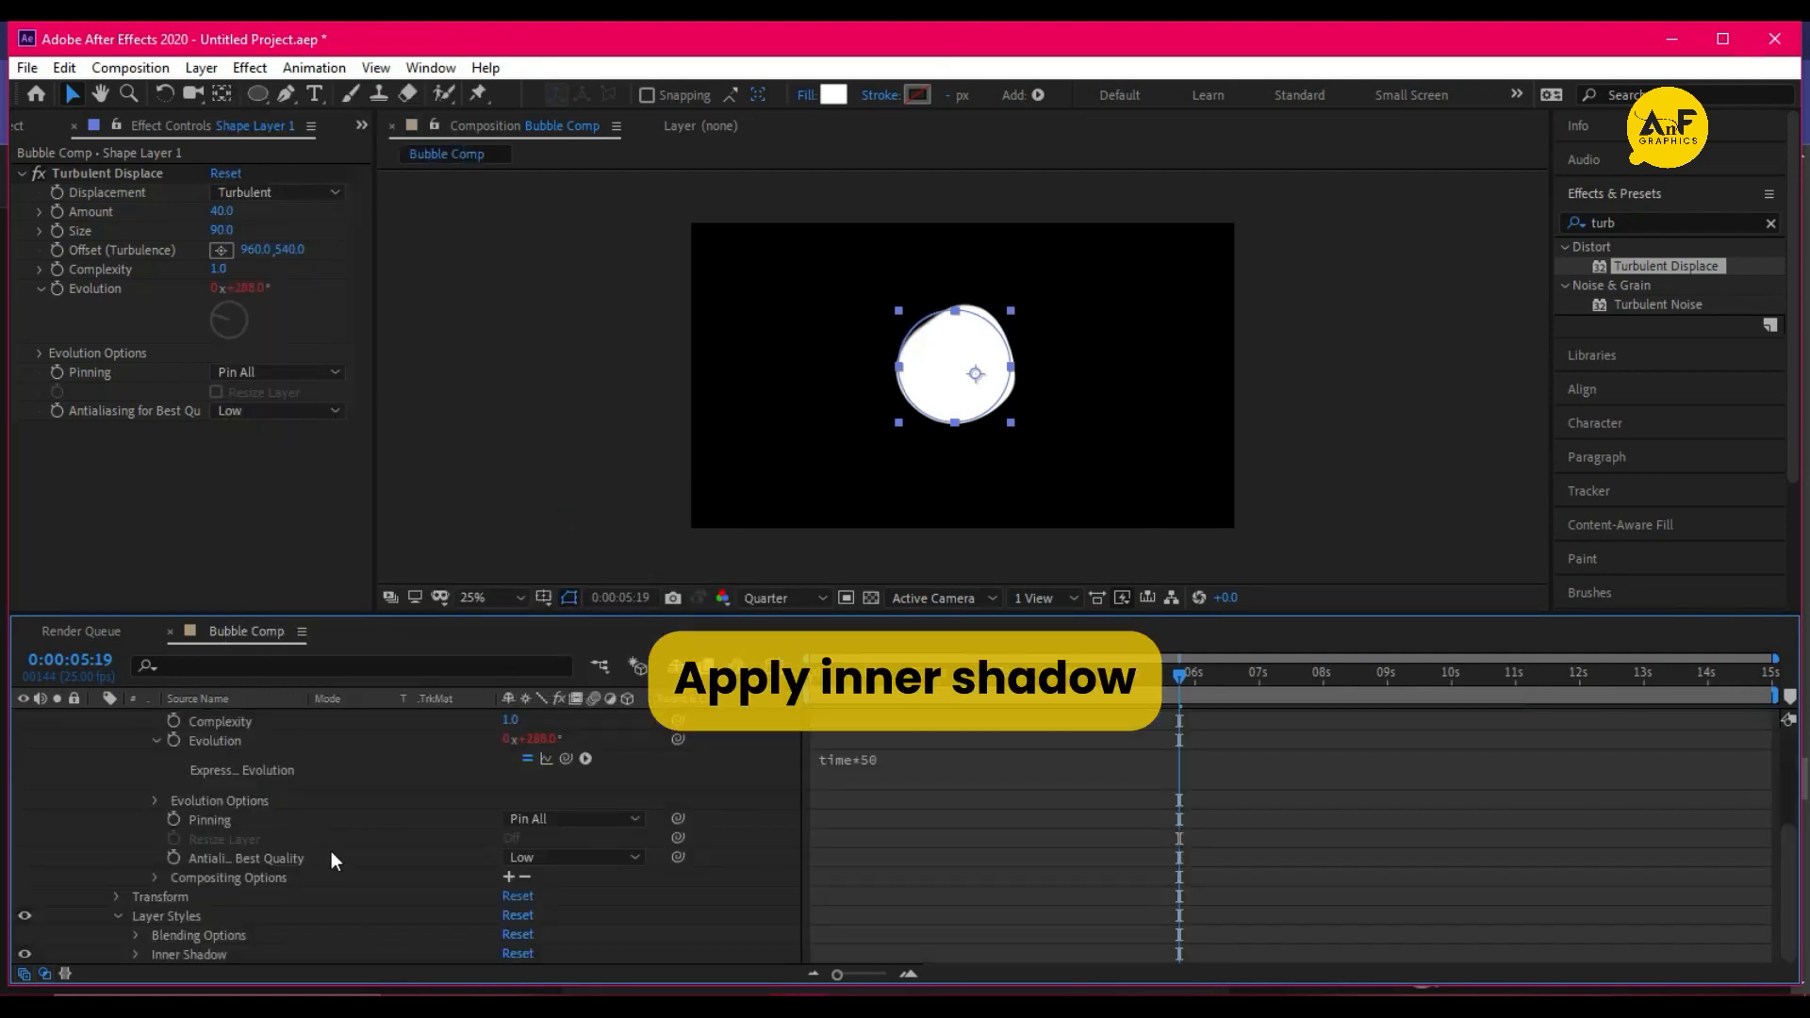
Expand the Inner Shadow properties of Shape Layer 1 and set the shadow color to white
scroll(123, 816, "up", 5)
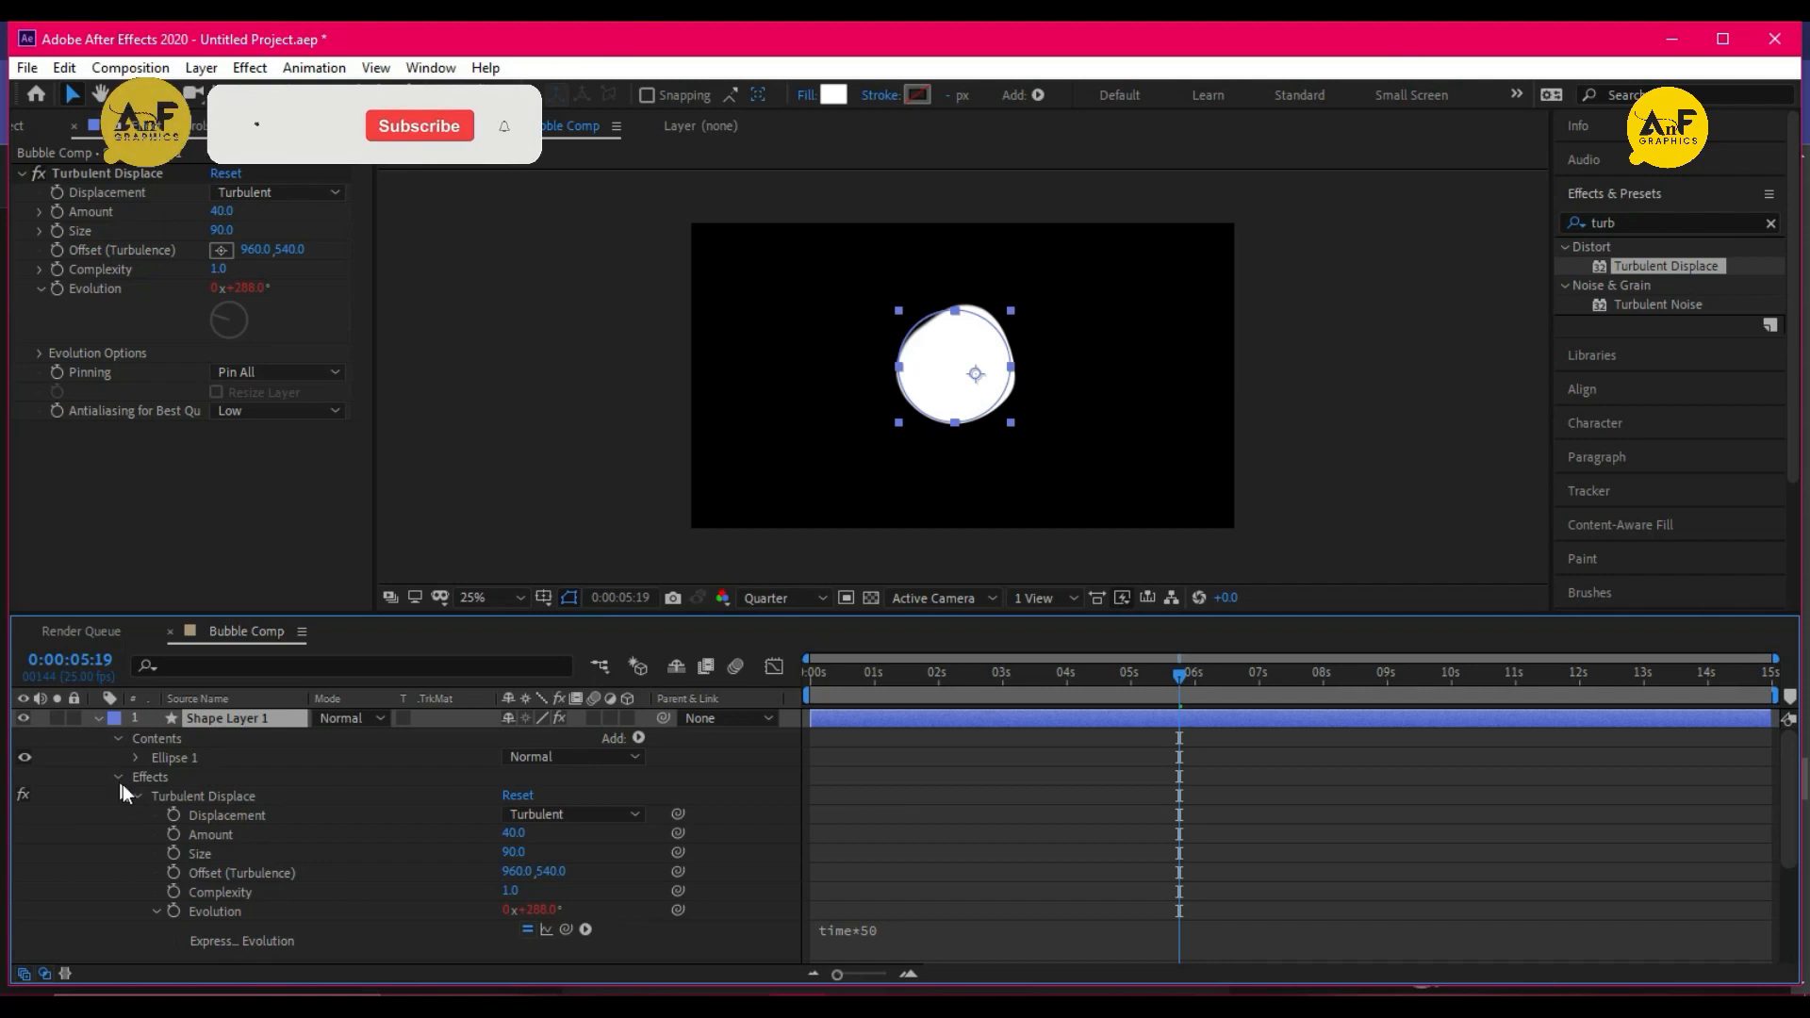
left_click(119, 739)
left_click(119, 757)
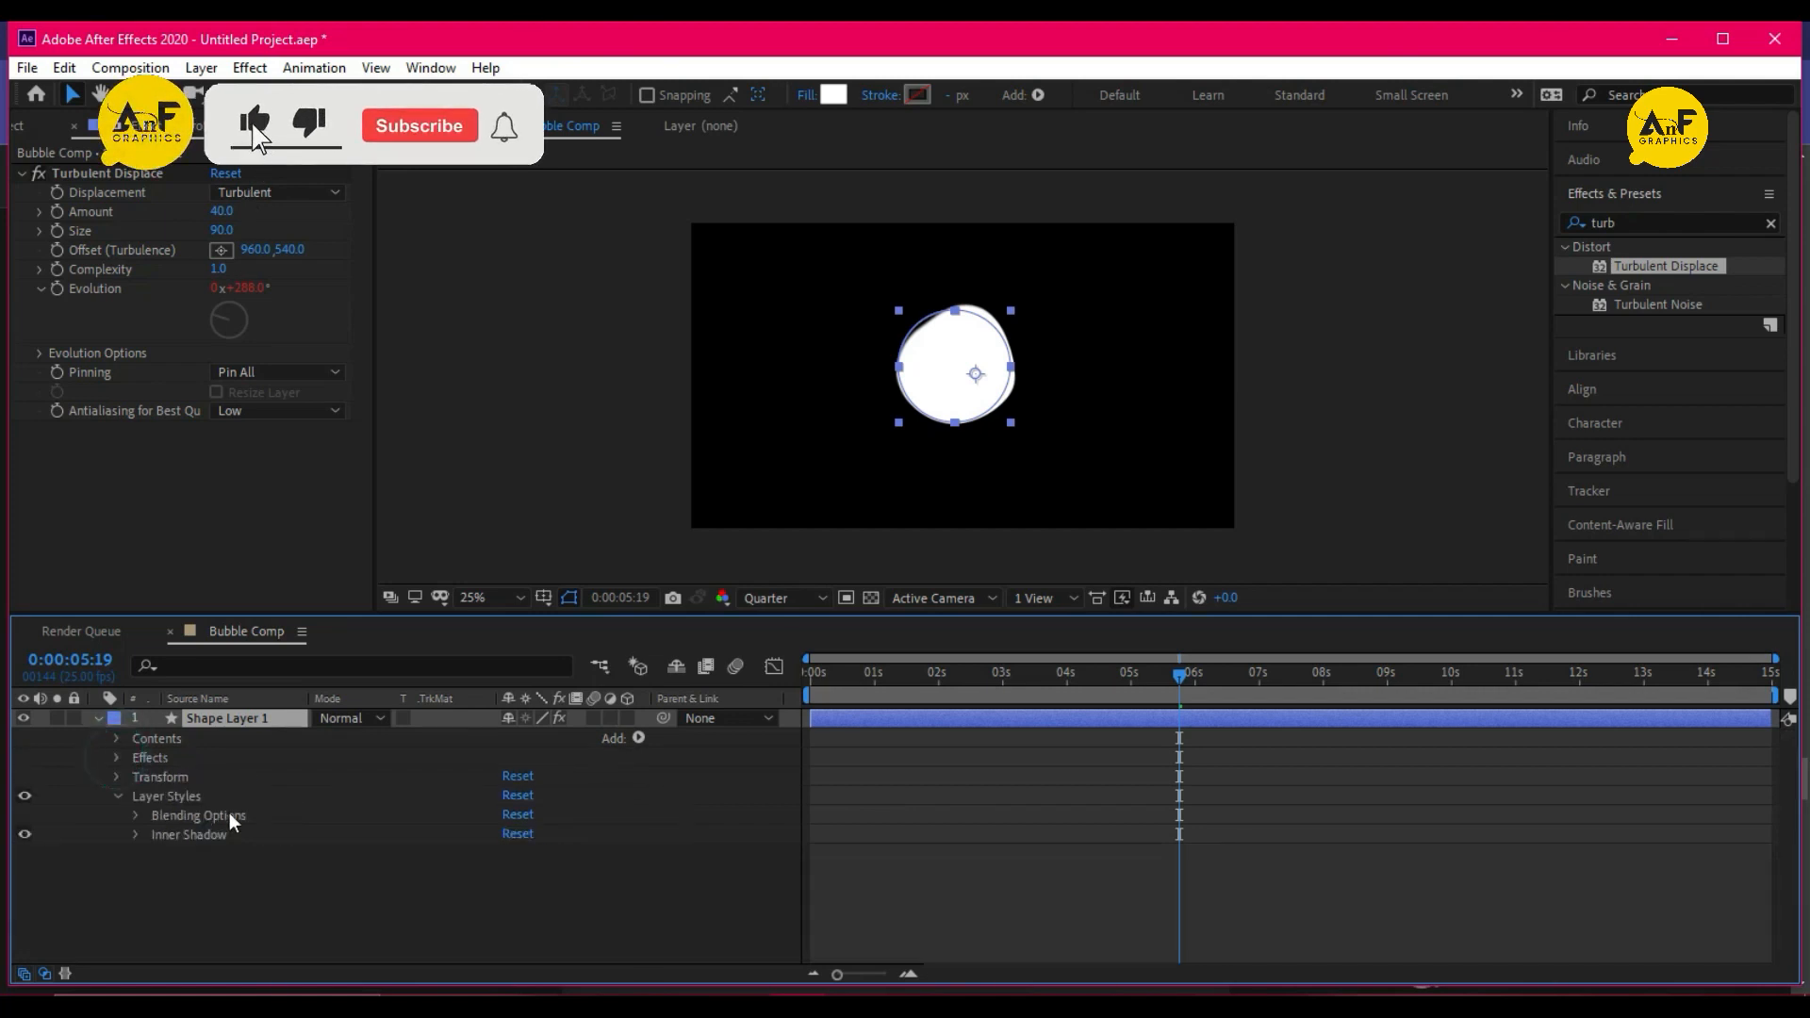
left_click(134, 835)
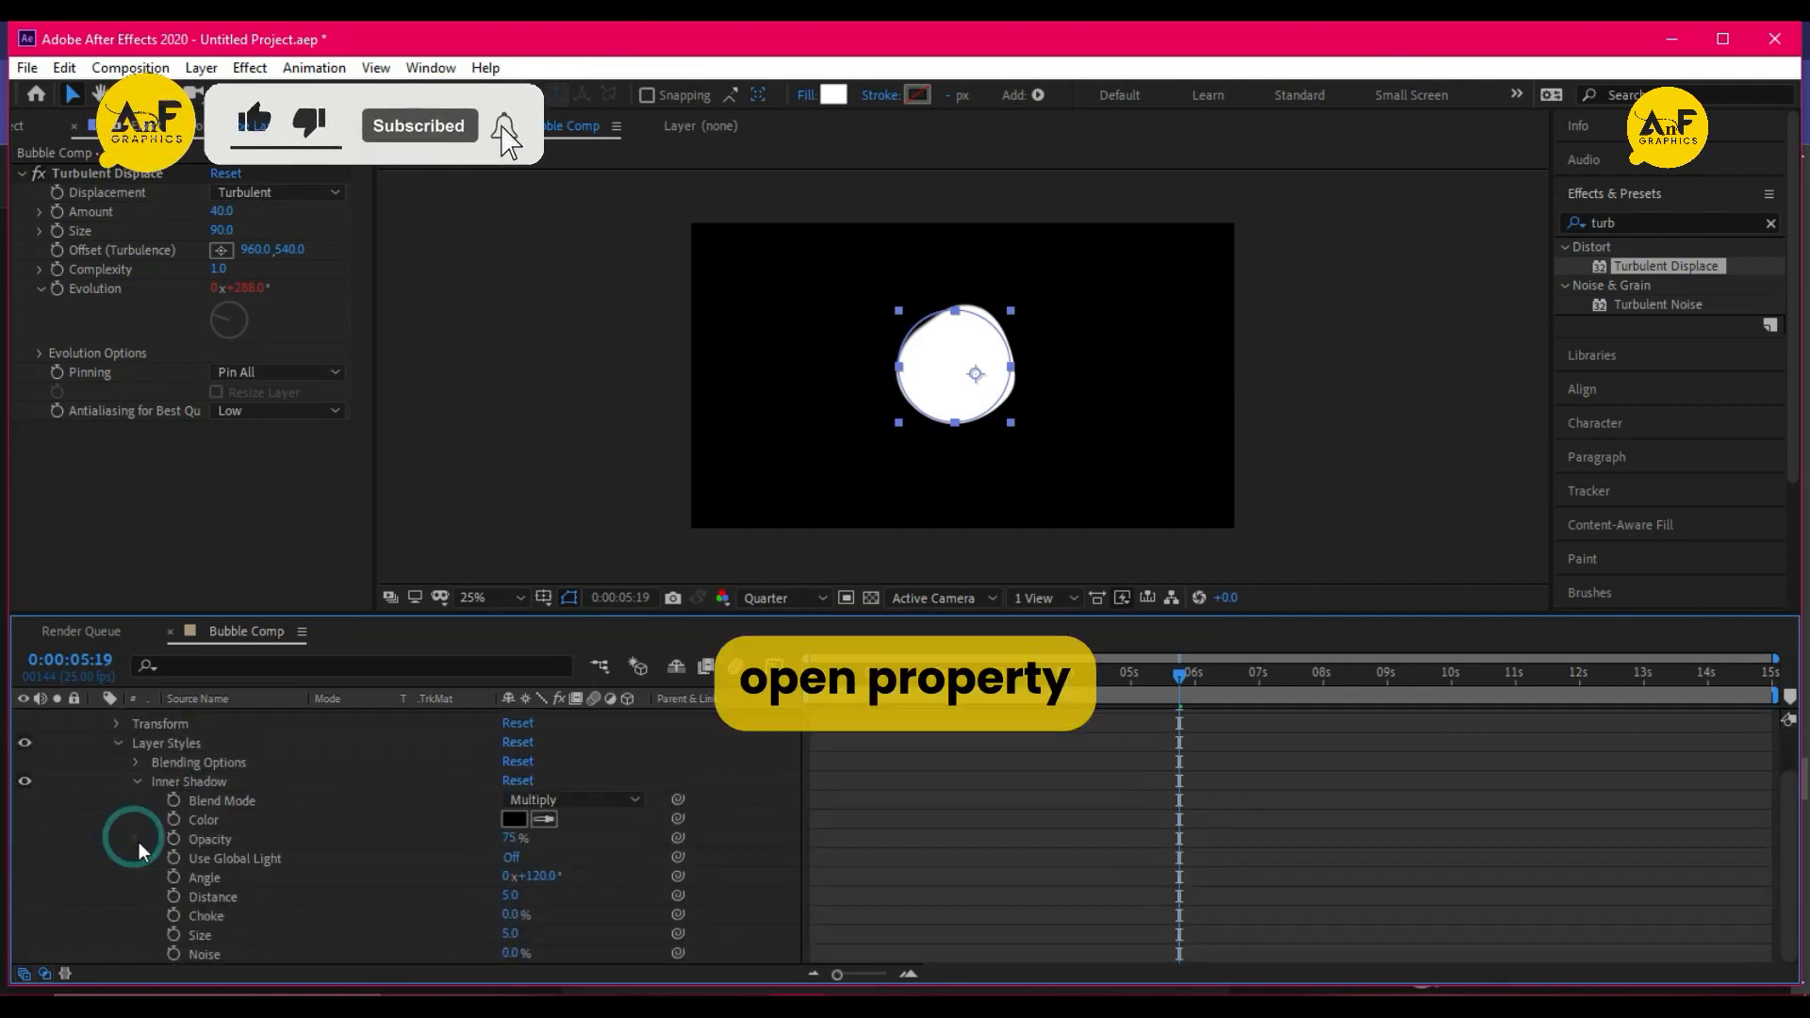
left_click(513, 818)
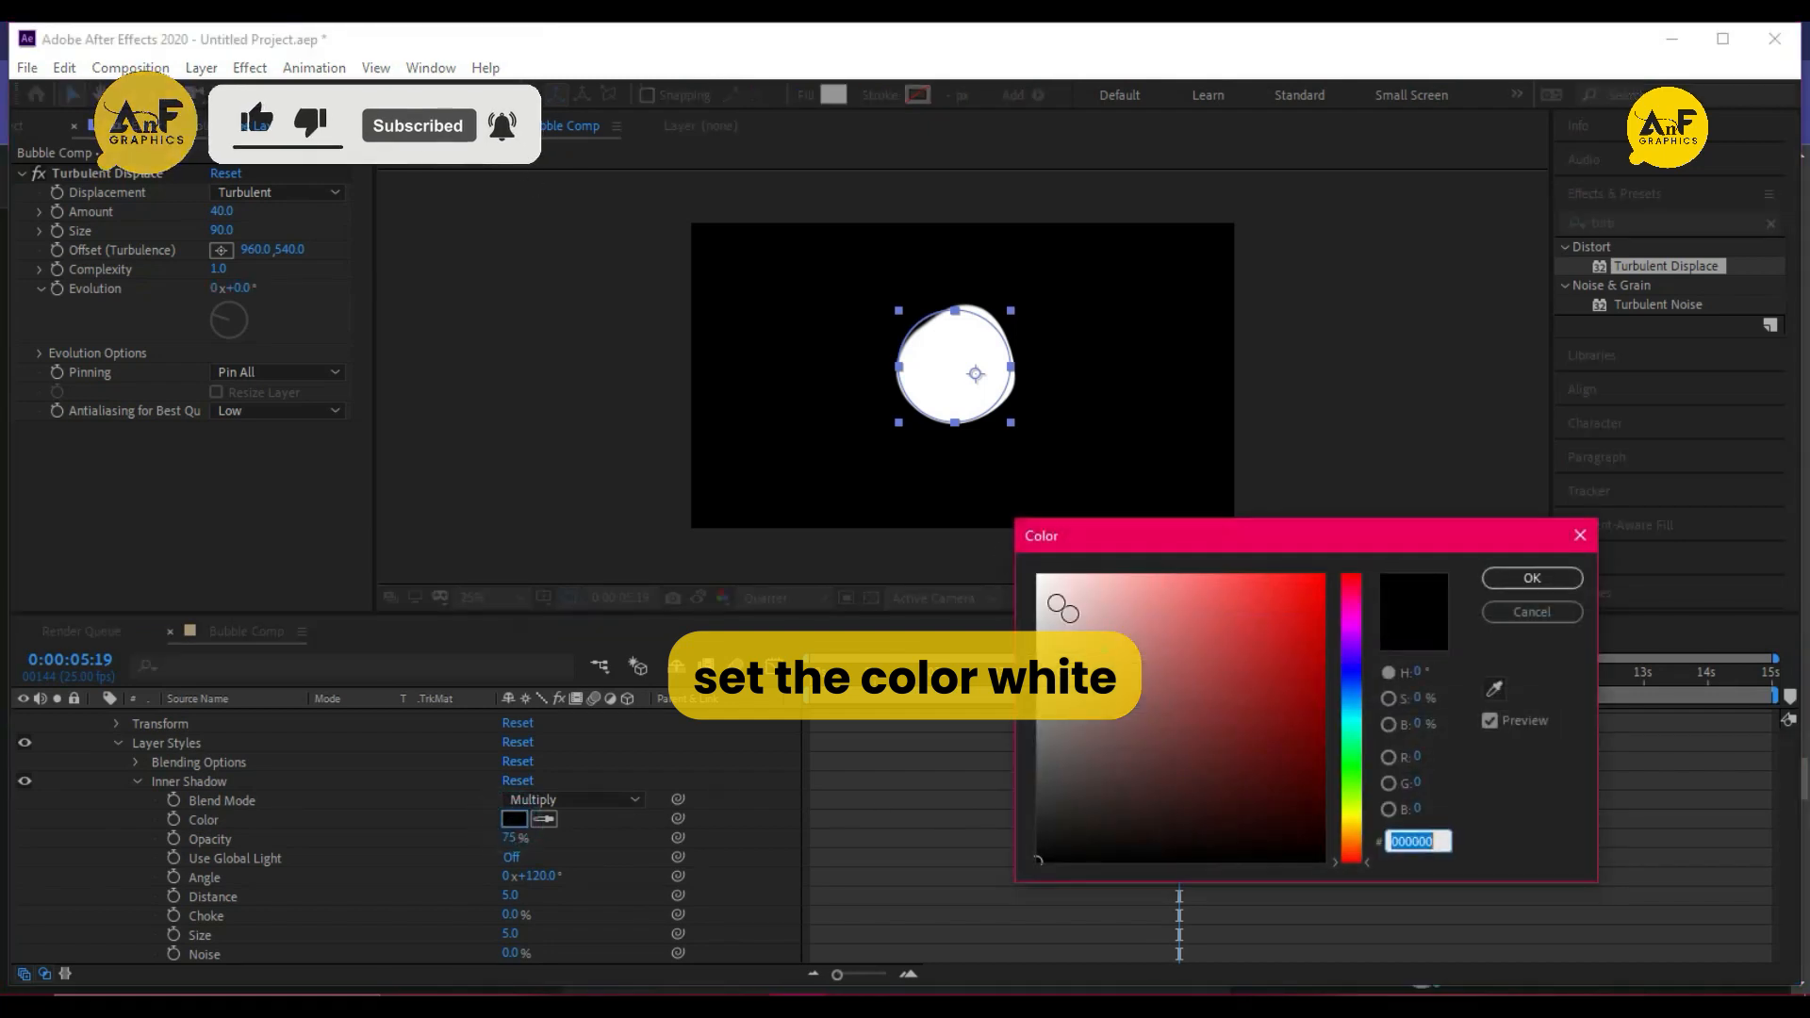
left_click(1038, 575)
left_click(1525, 582)
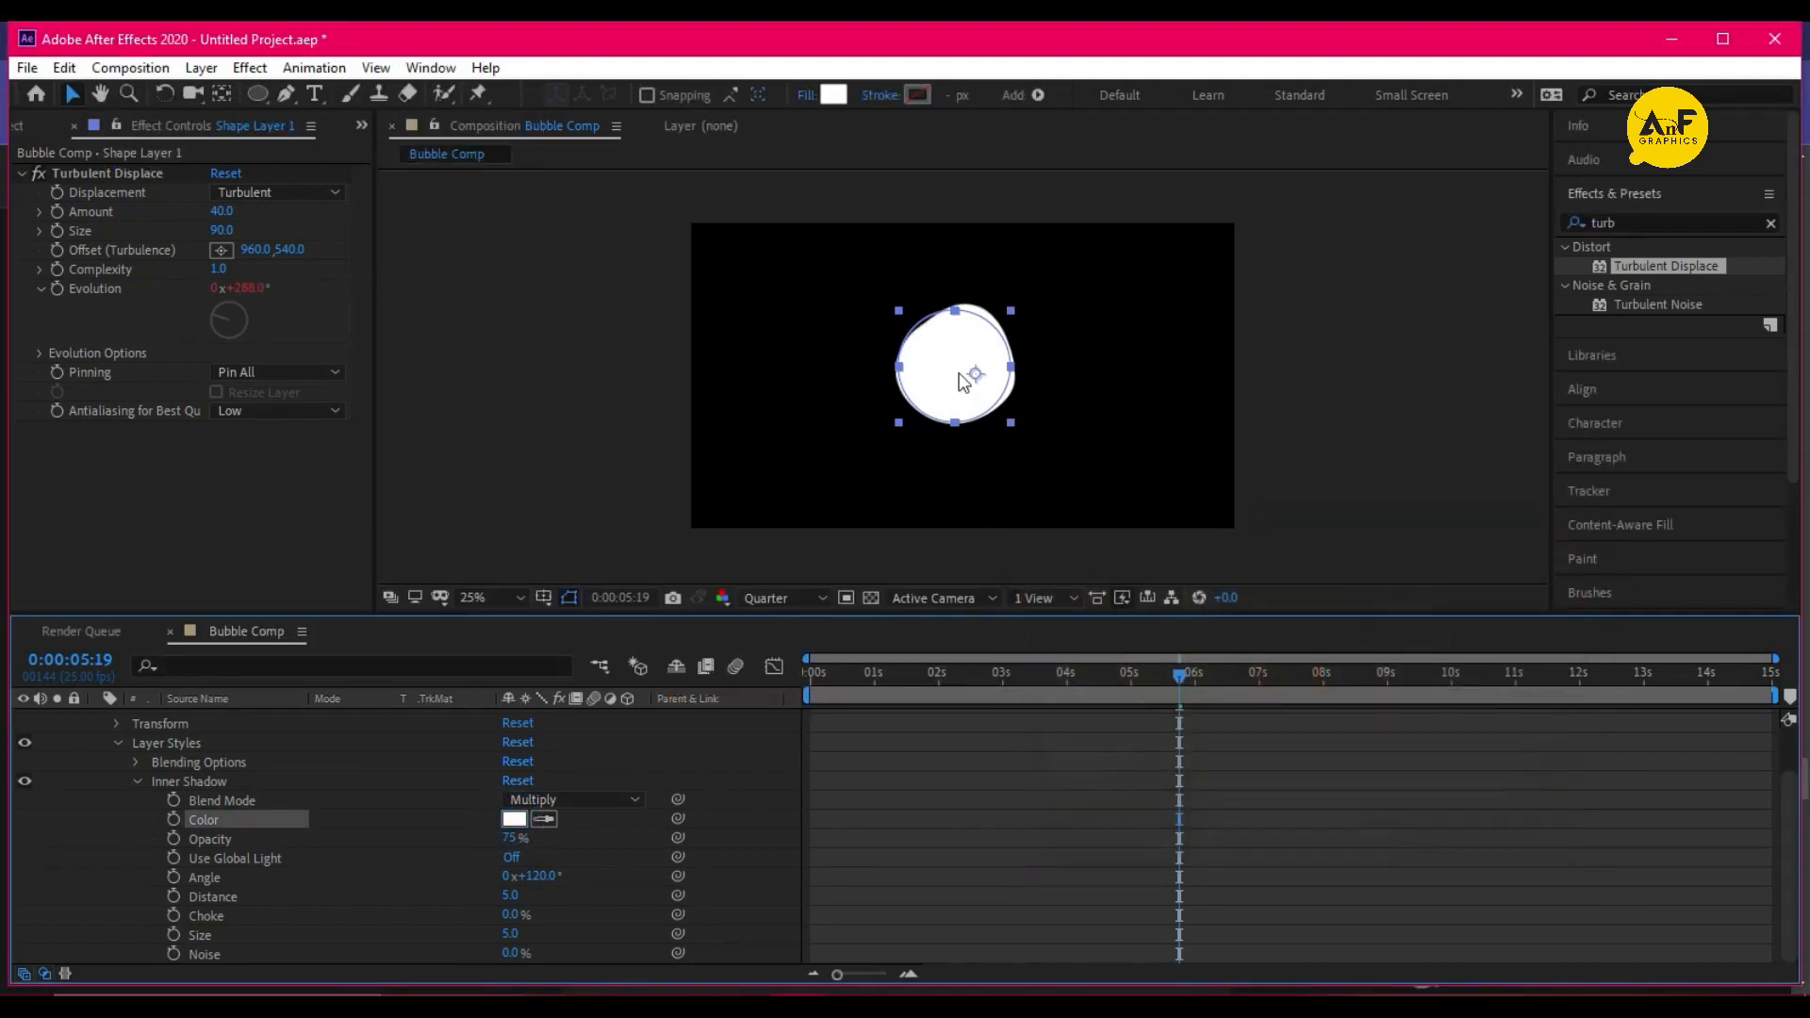
Change the ellipse shape's fill color to black (000000)
left_click(833, 94)
left_click_drag(1047, 848, 996, 912)
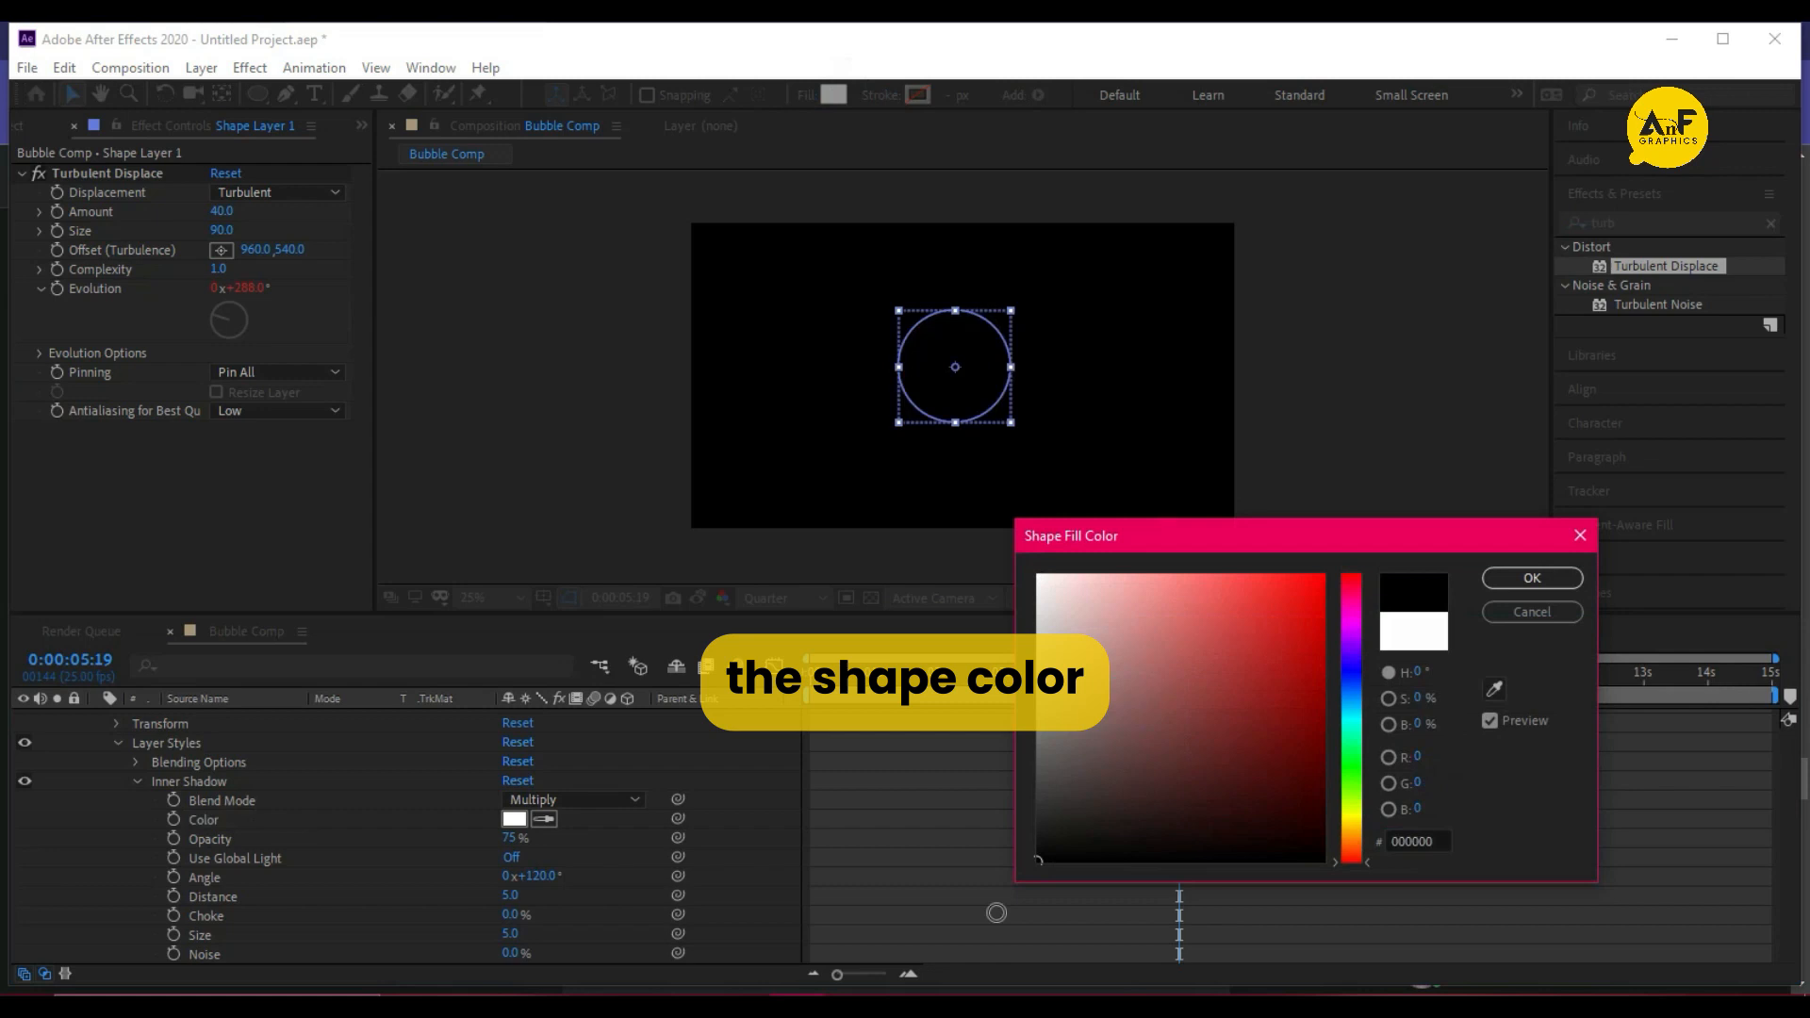
left_click(1548, 579)
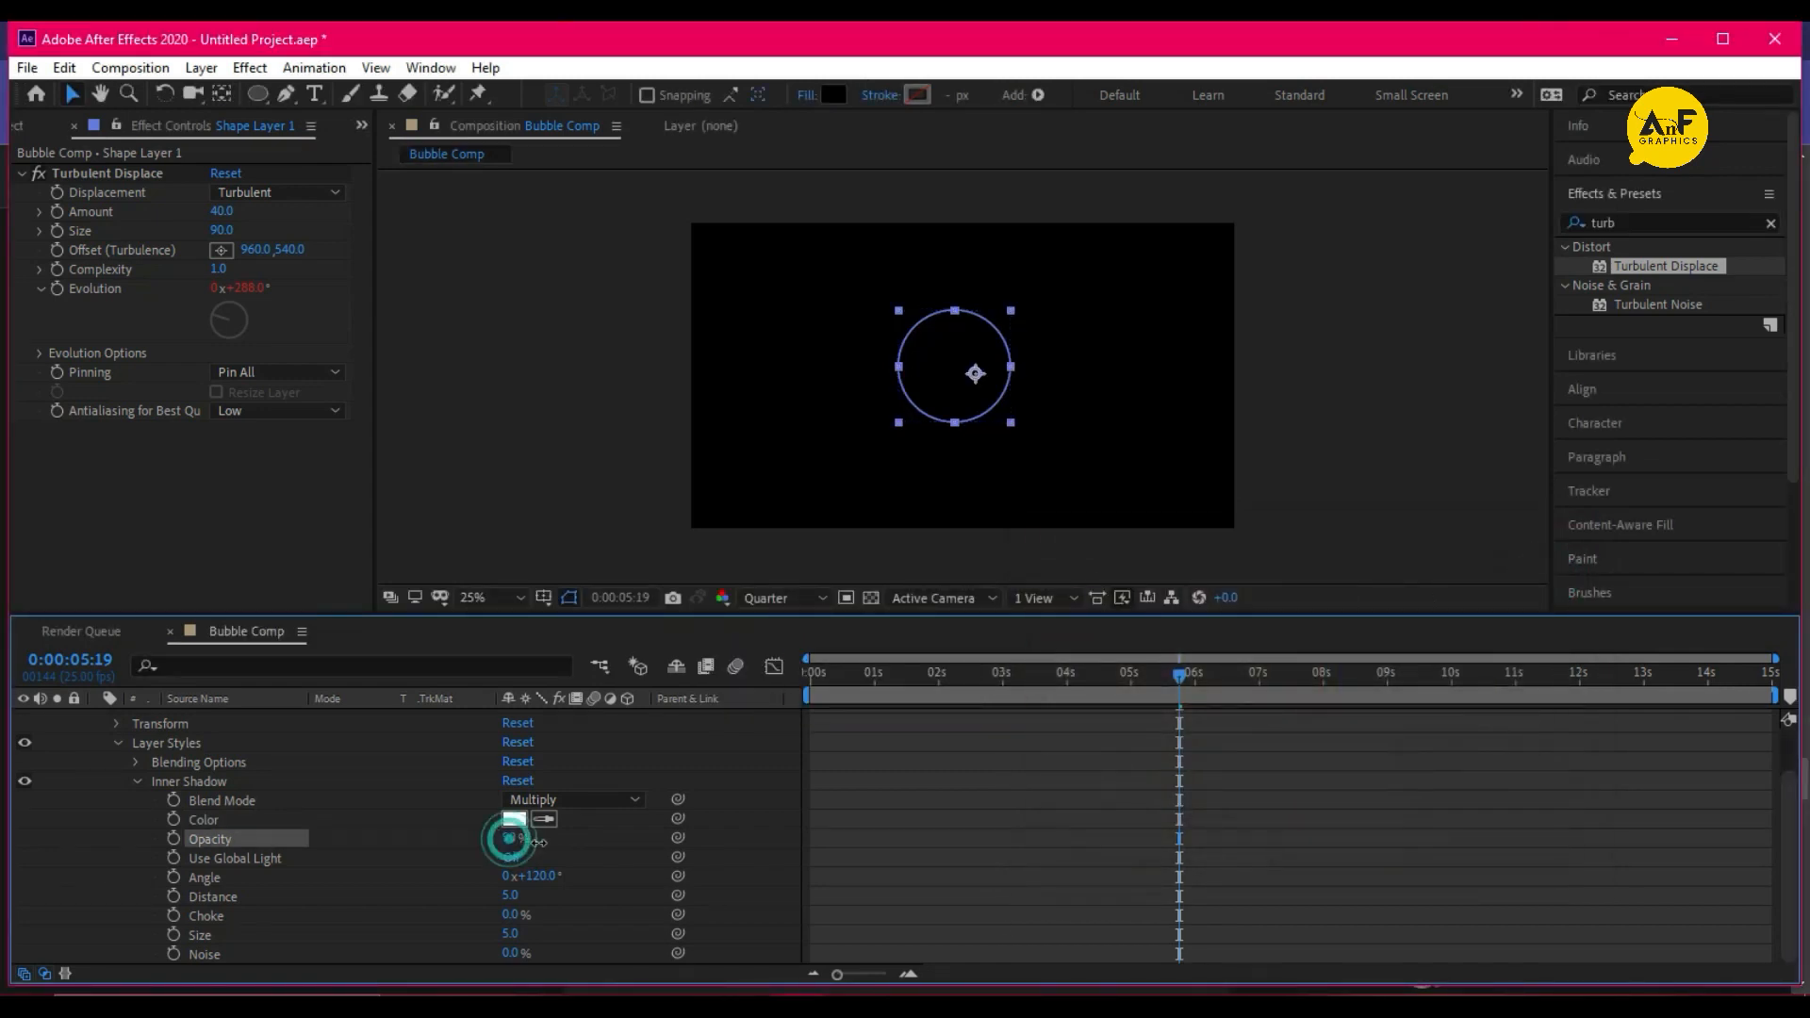
Set the Inner Shadow's opacity to 100% and its blend mode to Normal
left_click_drag(509, 837, 556, 840)
left_click(592, 802)
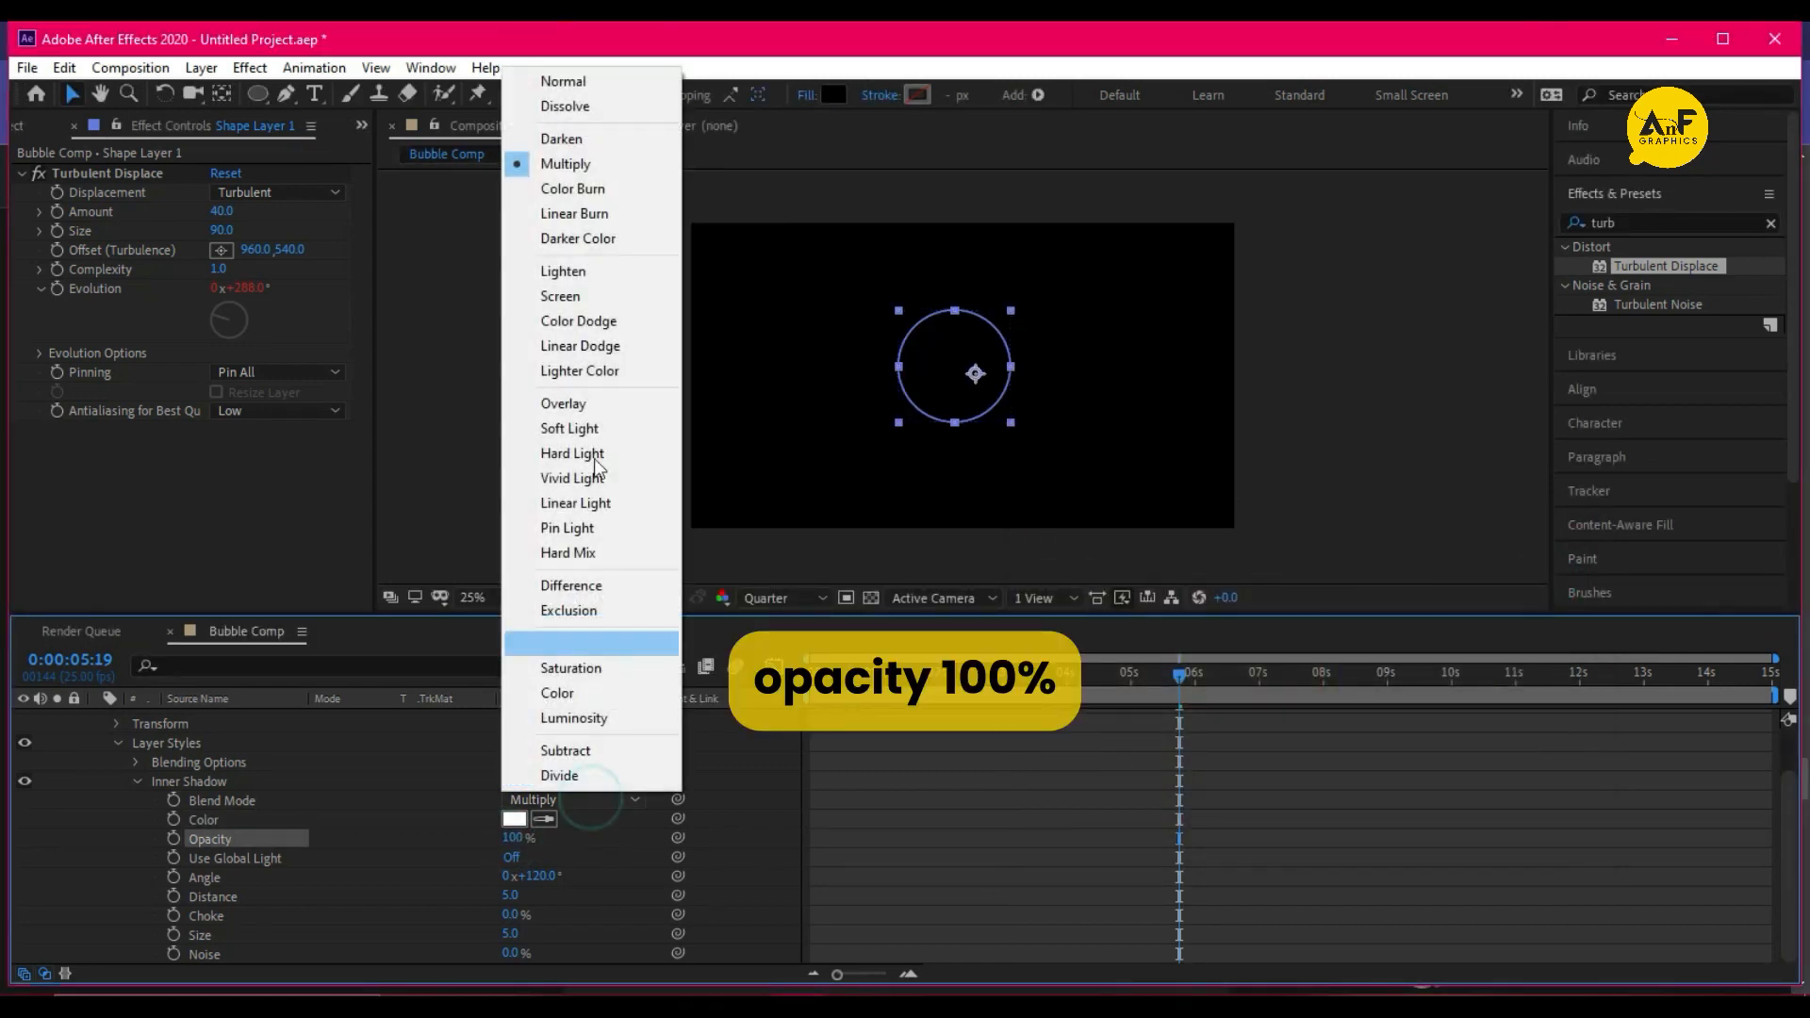
left_click(596, 81)
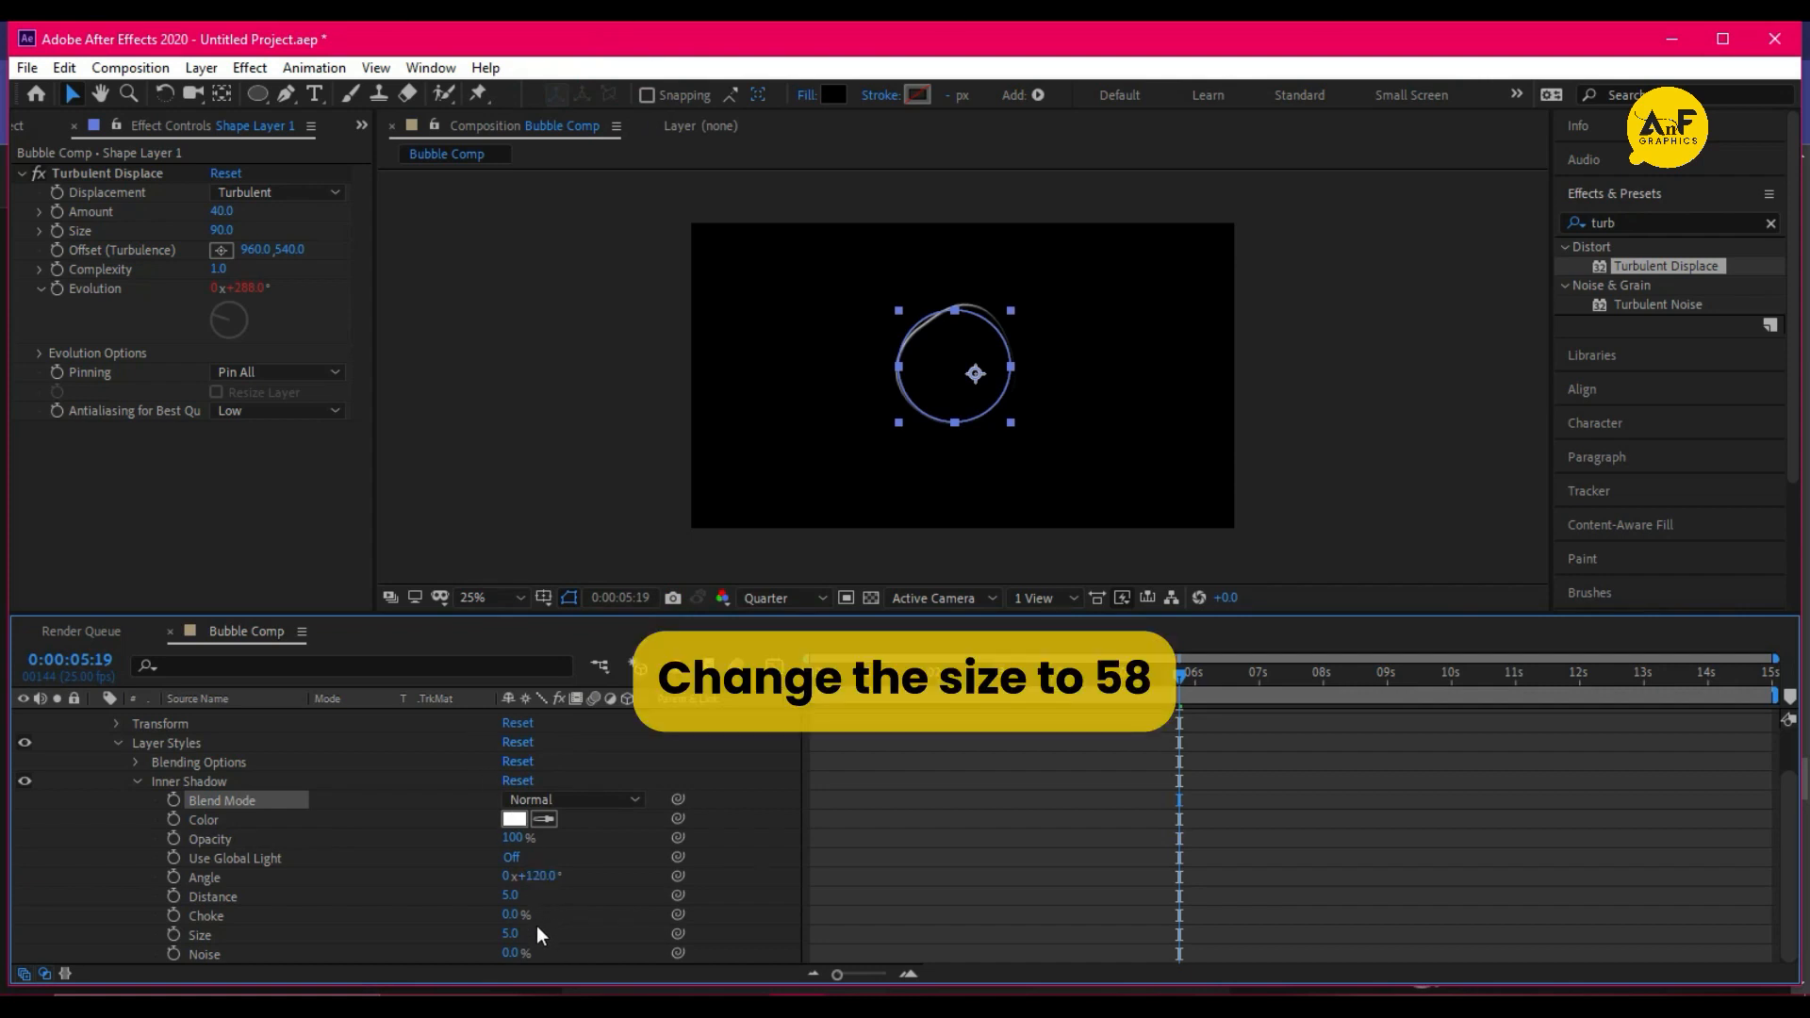
Set the Inner Shadow's size to 58 and check the bubble without its selection outline
left_click_drag(514, 934, 582, 938)
left_click(1402, 335)
left_click(999, 410)
Add a Bevel and Emboss layer style to Shape Layer 1
scroll(204, 797, "up", 2)
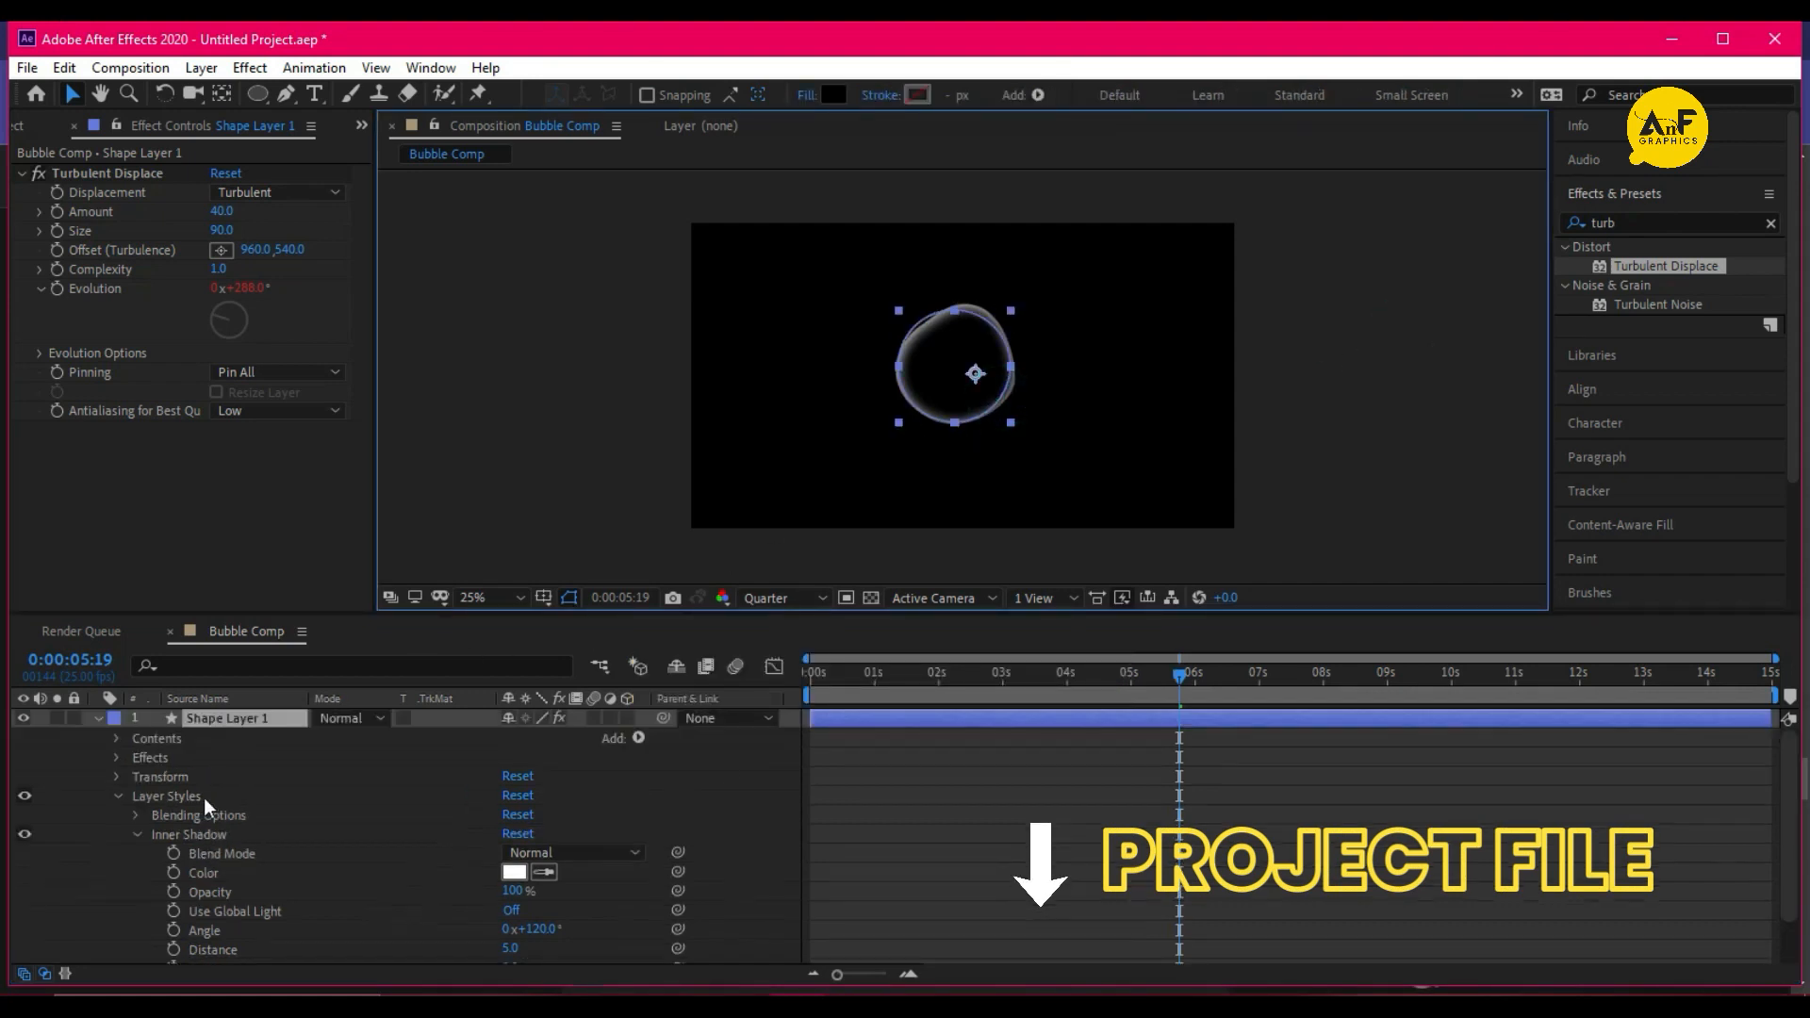
right_click(276, 716)
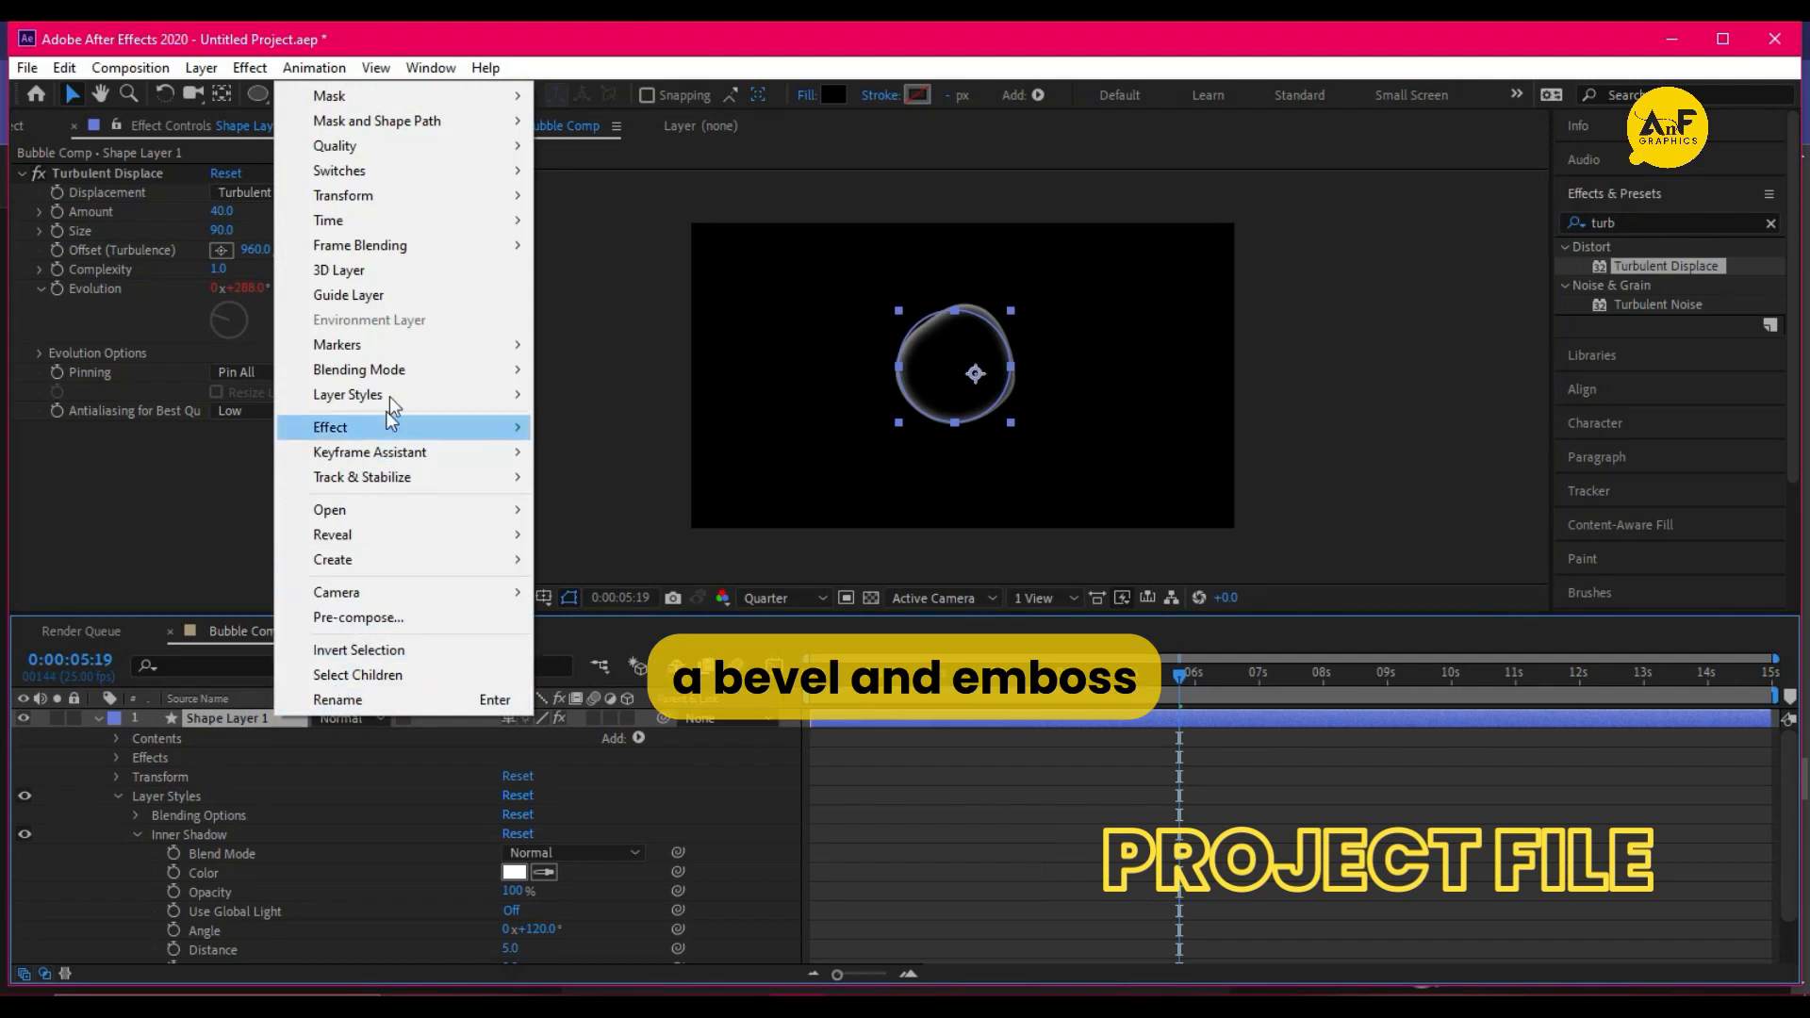
mouse_move(393, 401)
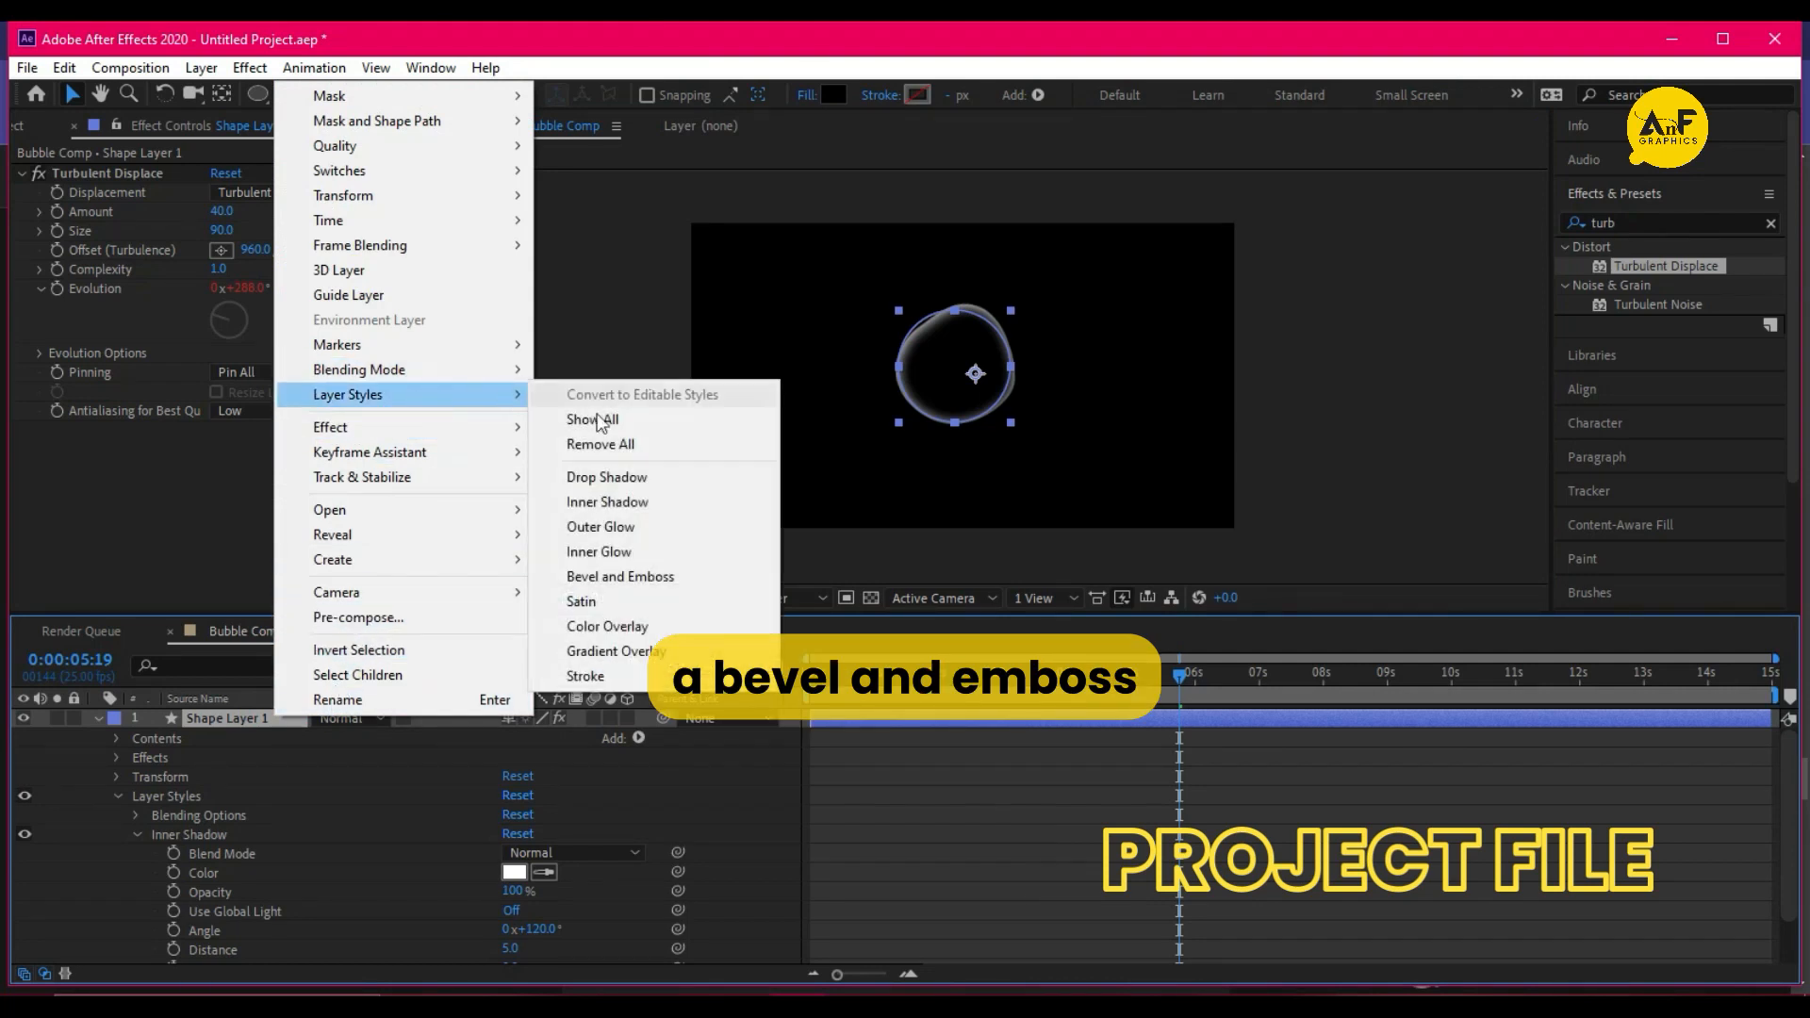
left_click(617, 576)
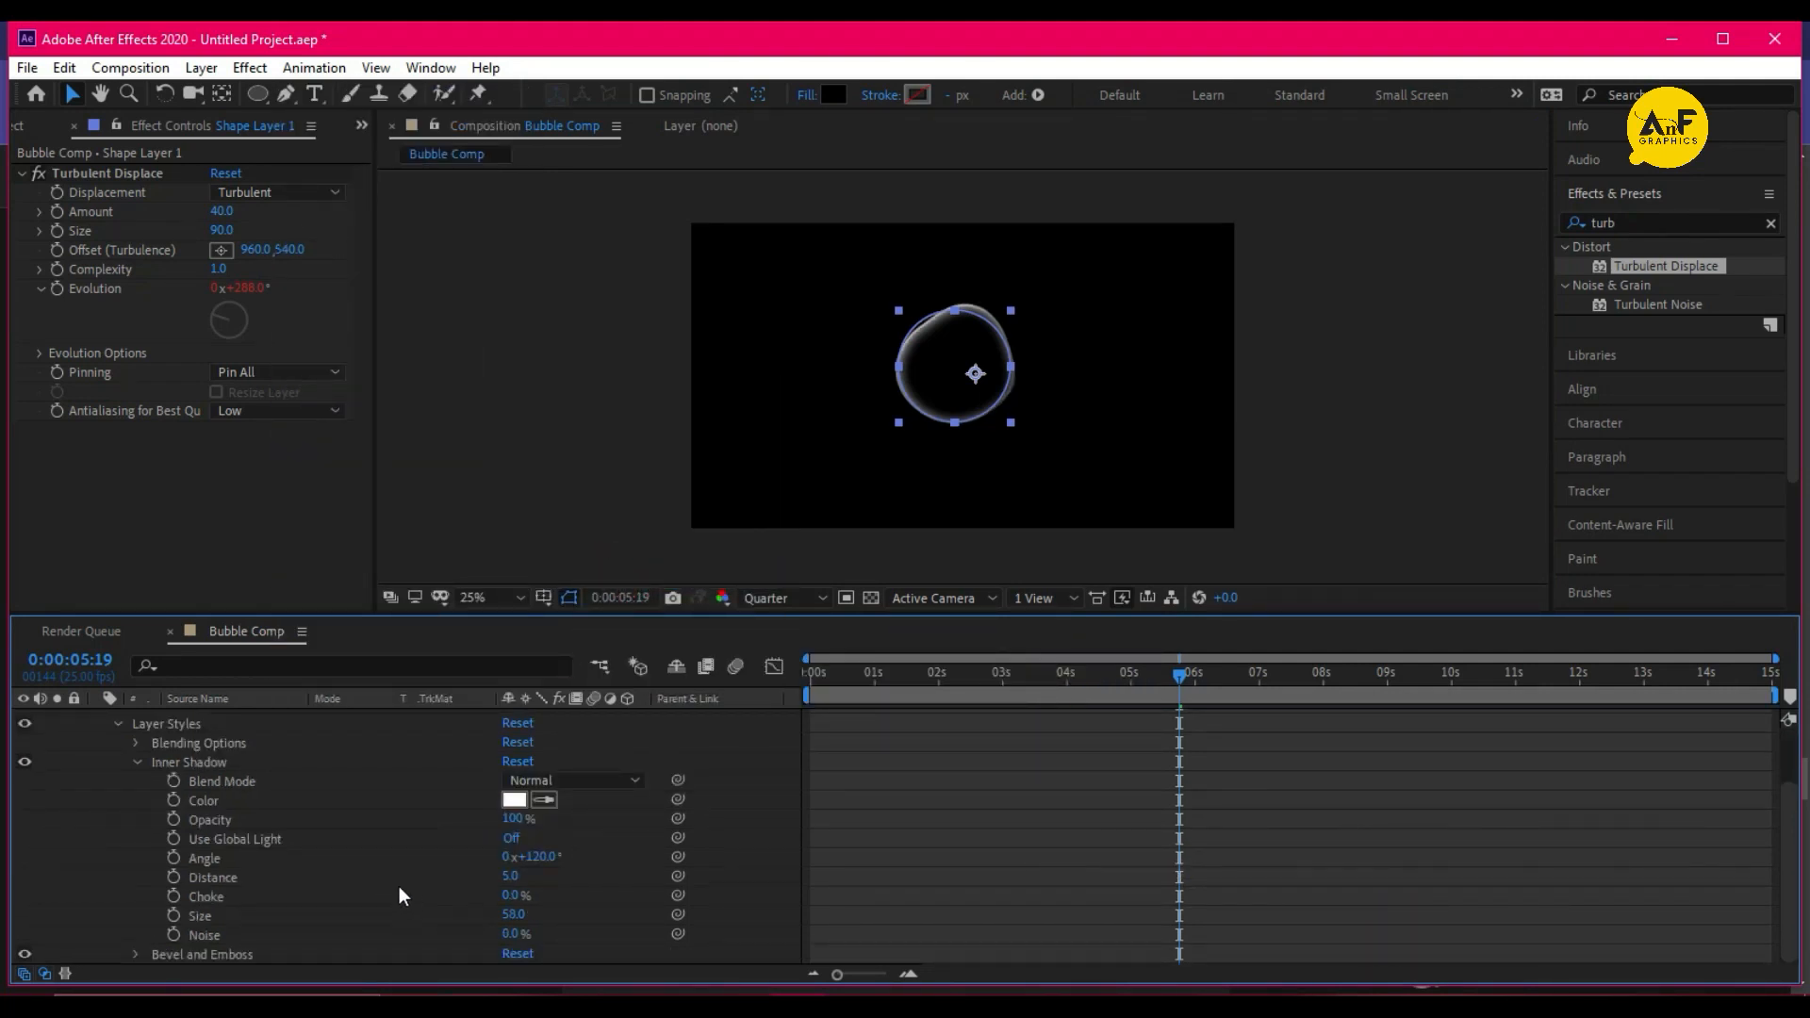
Expand the Bevel and Emboss properties and set the highlight color to a bright pink with a hue of 302°
left_click(135, 954)
scroll(346, 856, "down", 5)
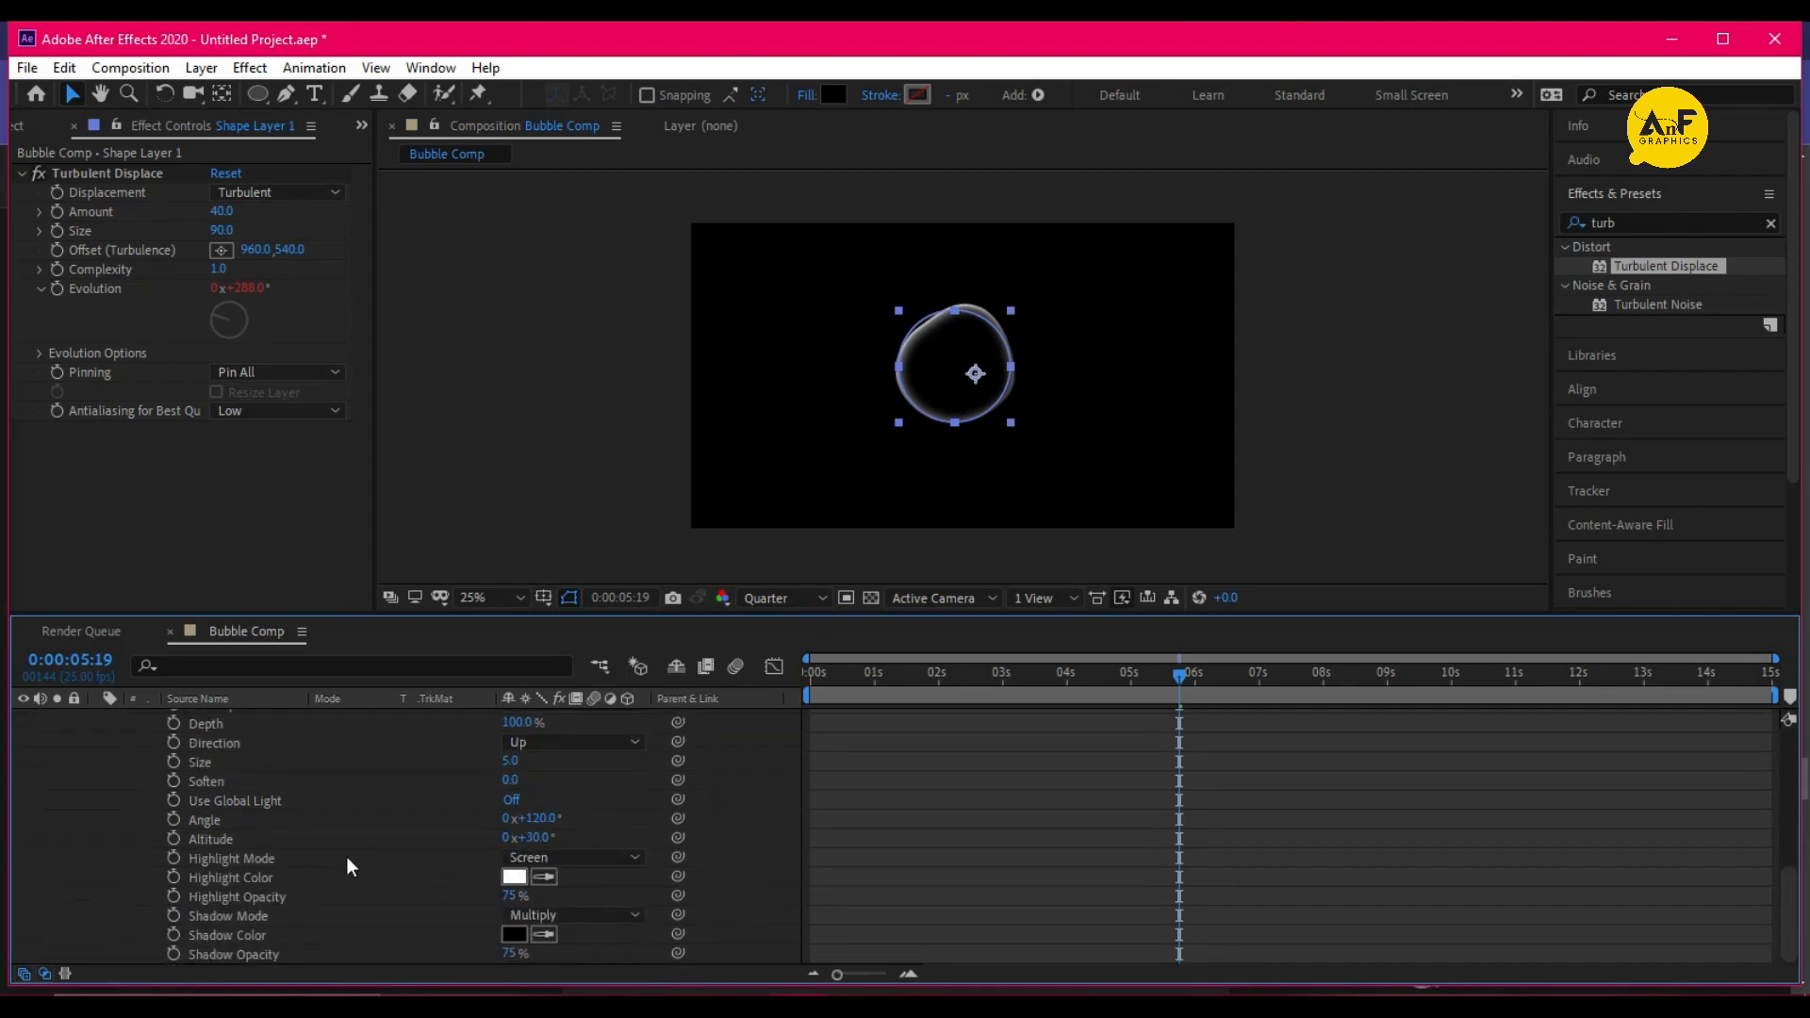
left_click(514, 877)
left_click(1352, 619)
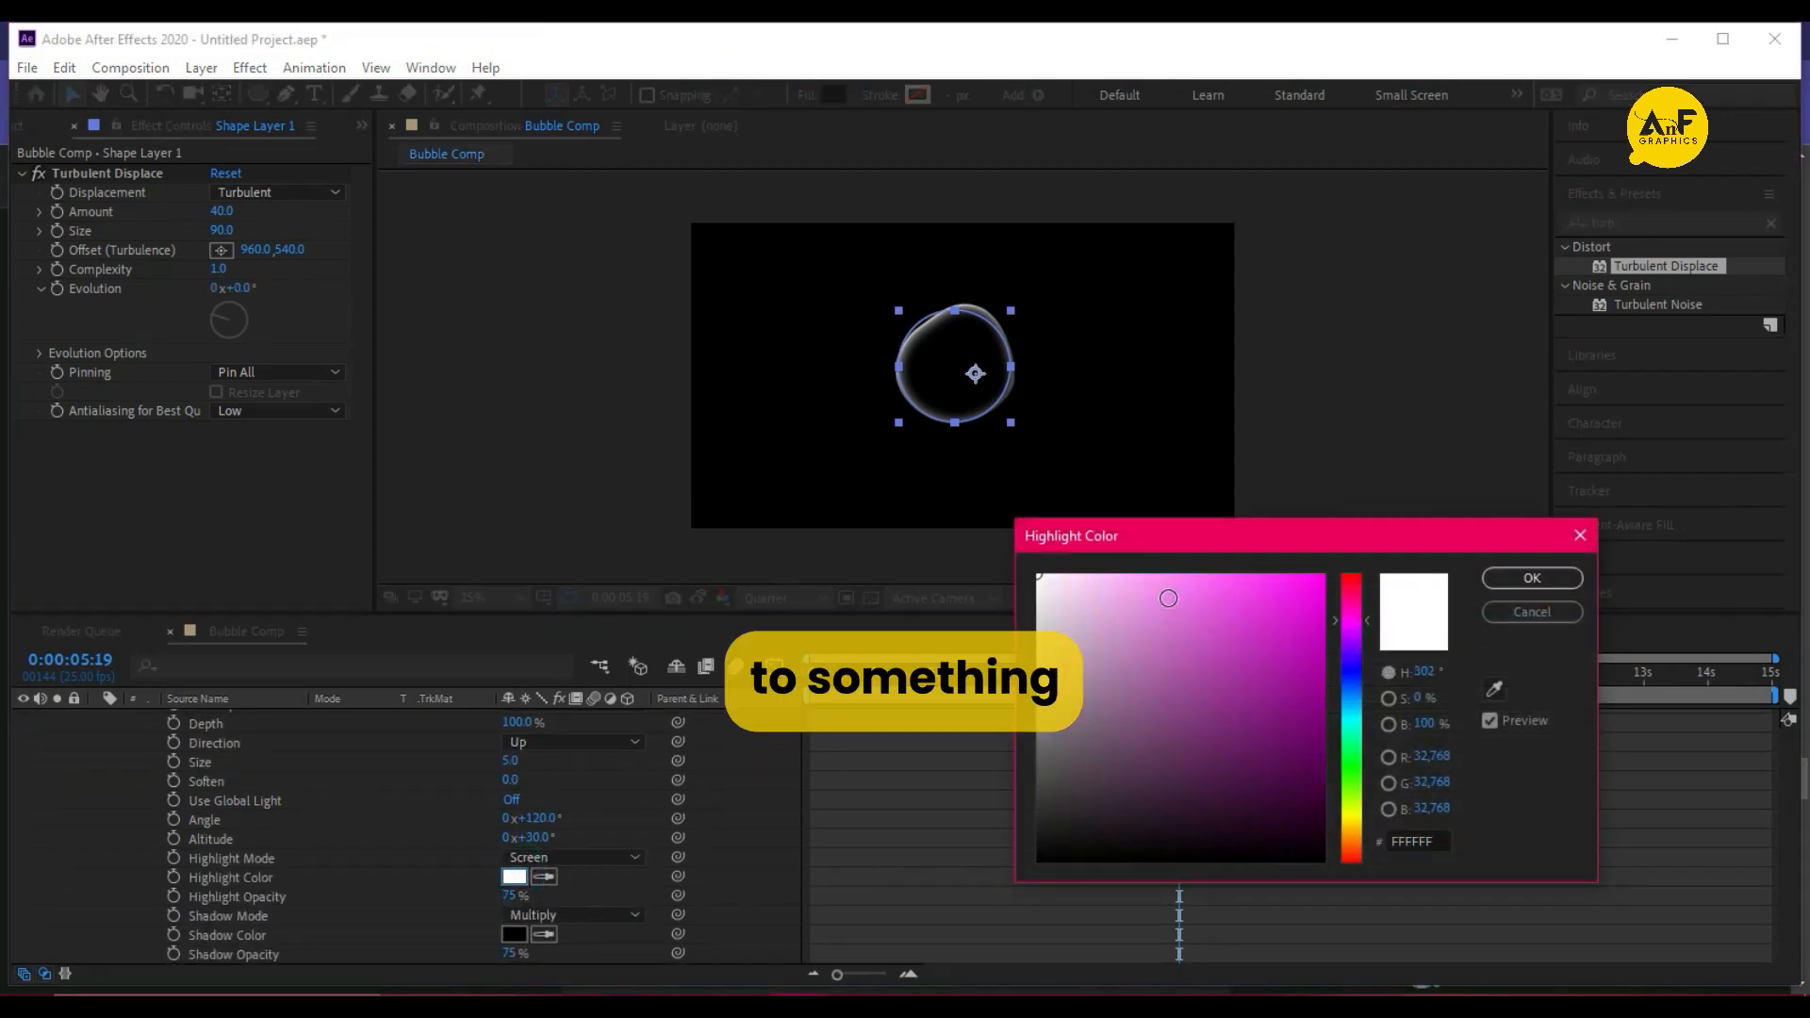
left_click_drag(1167, 597, 1211, 595)
left_click(1546, 579)
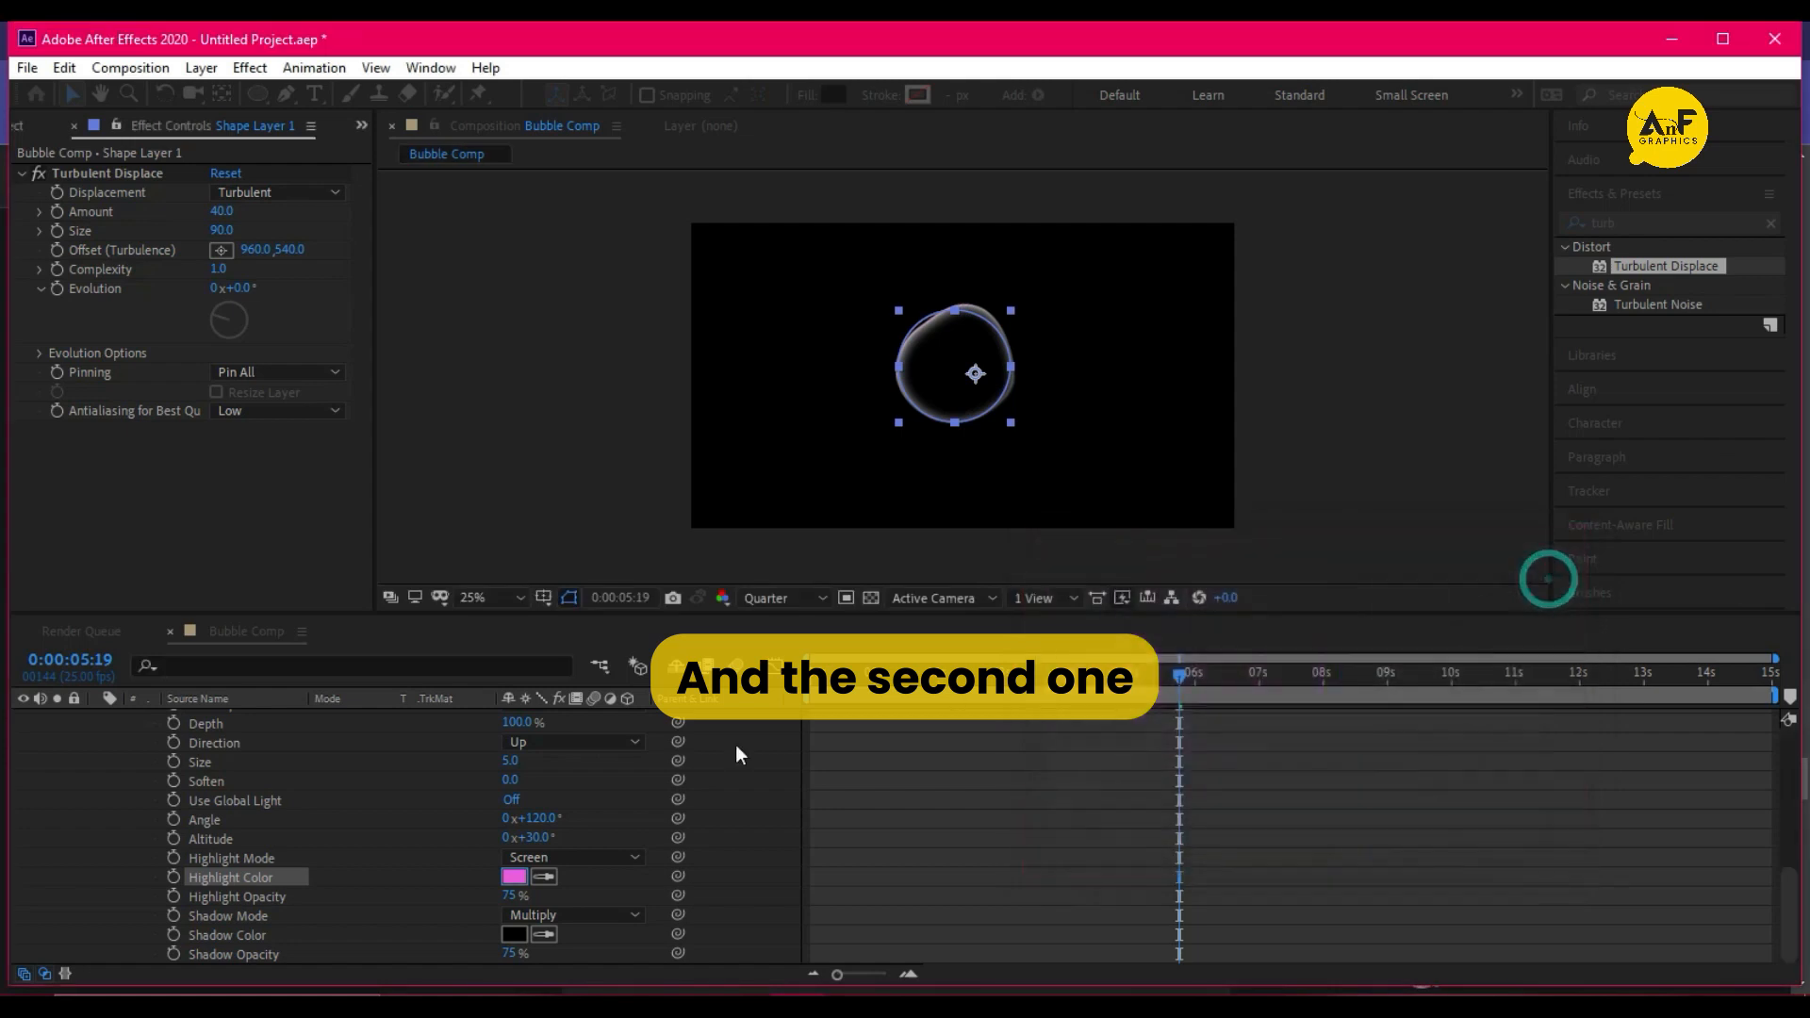
Set the Bevel and Emboss shadow color to blue (3358E3)
left_click(515, 934)
left_click(1351, 662)
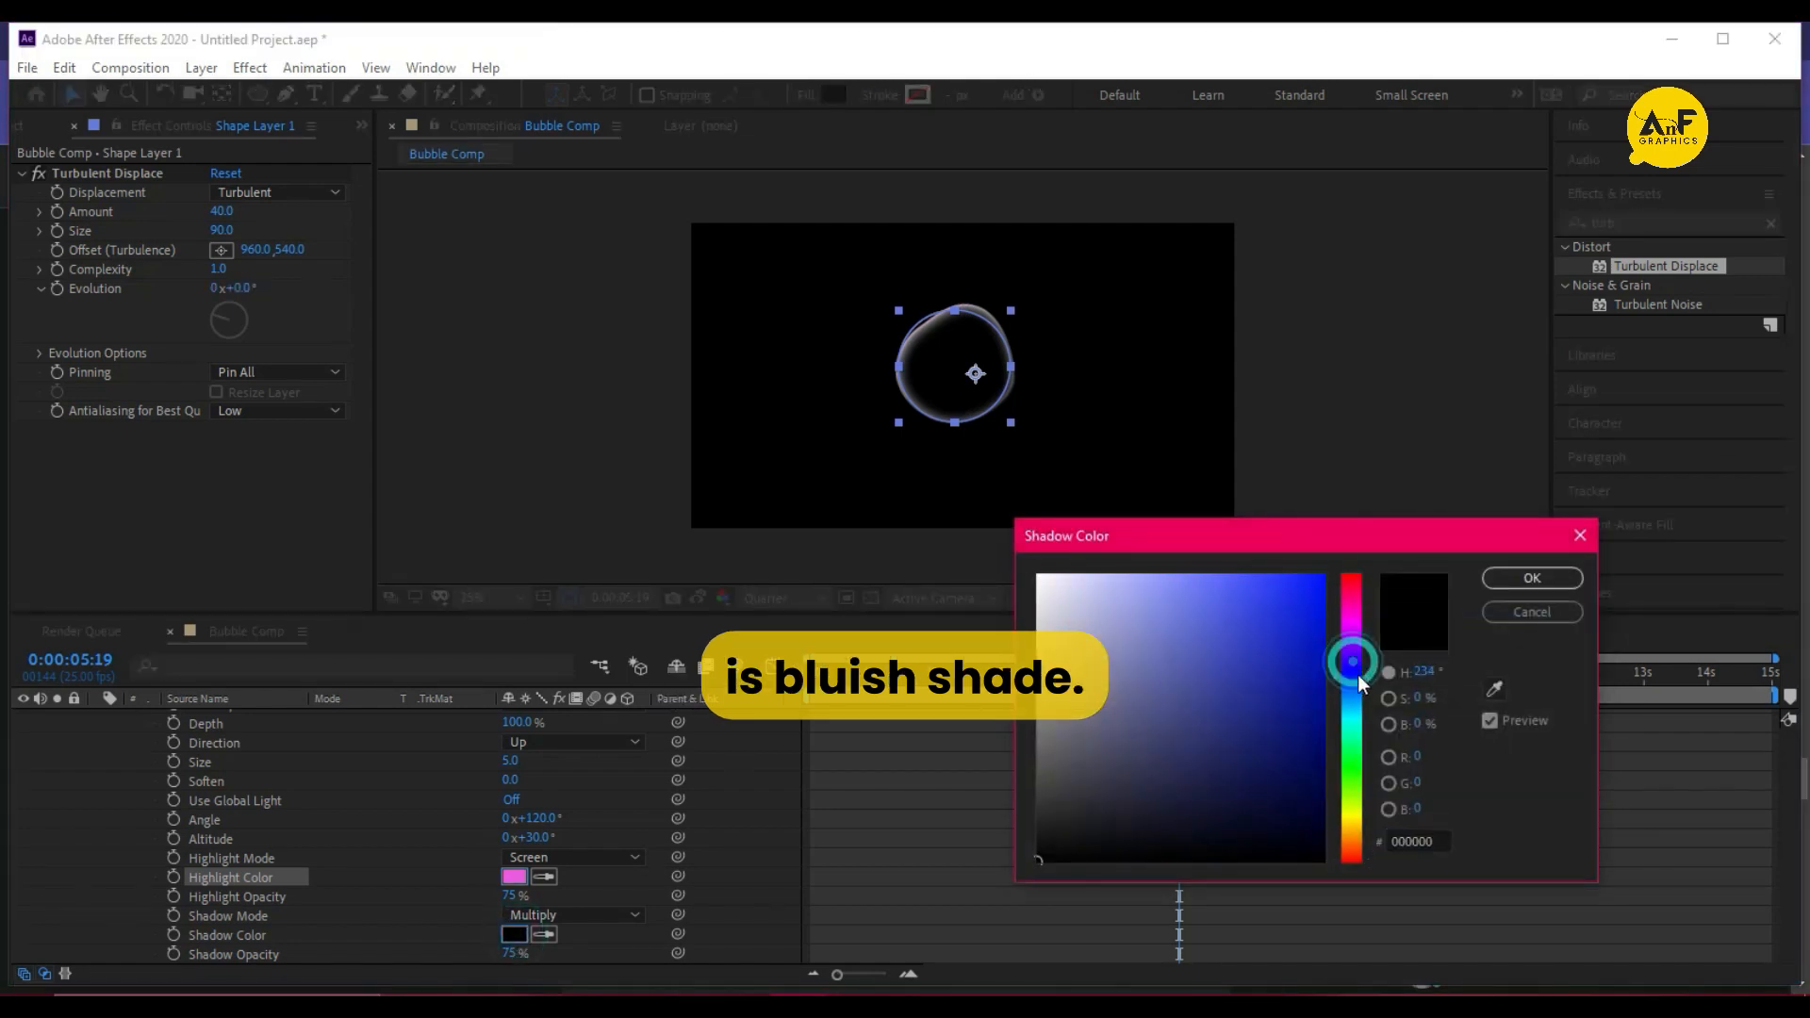
left_click(1257, 603)
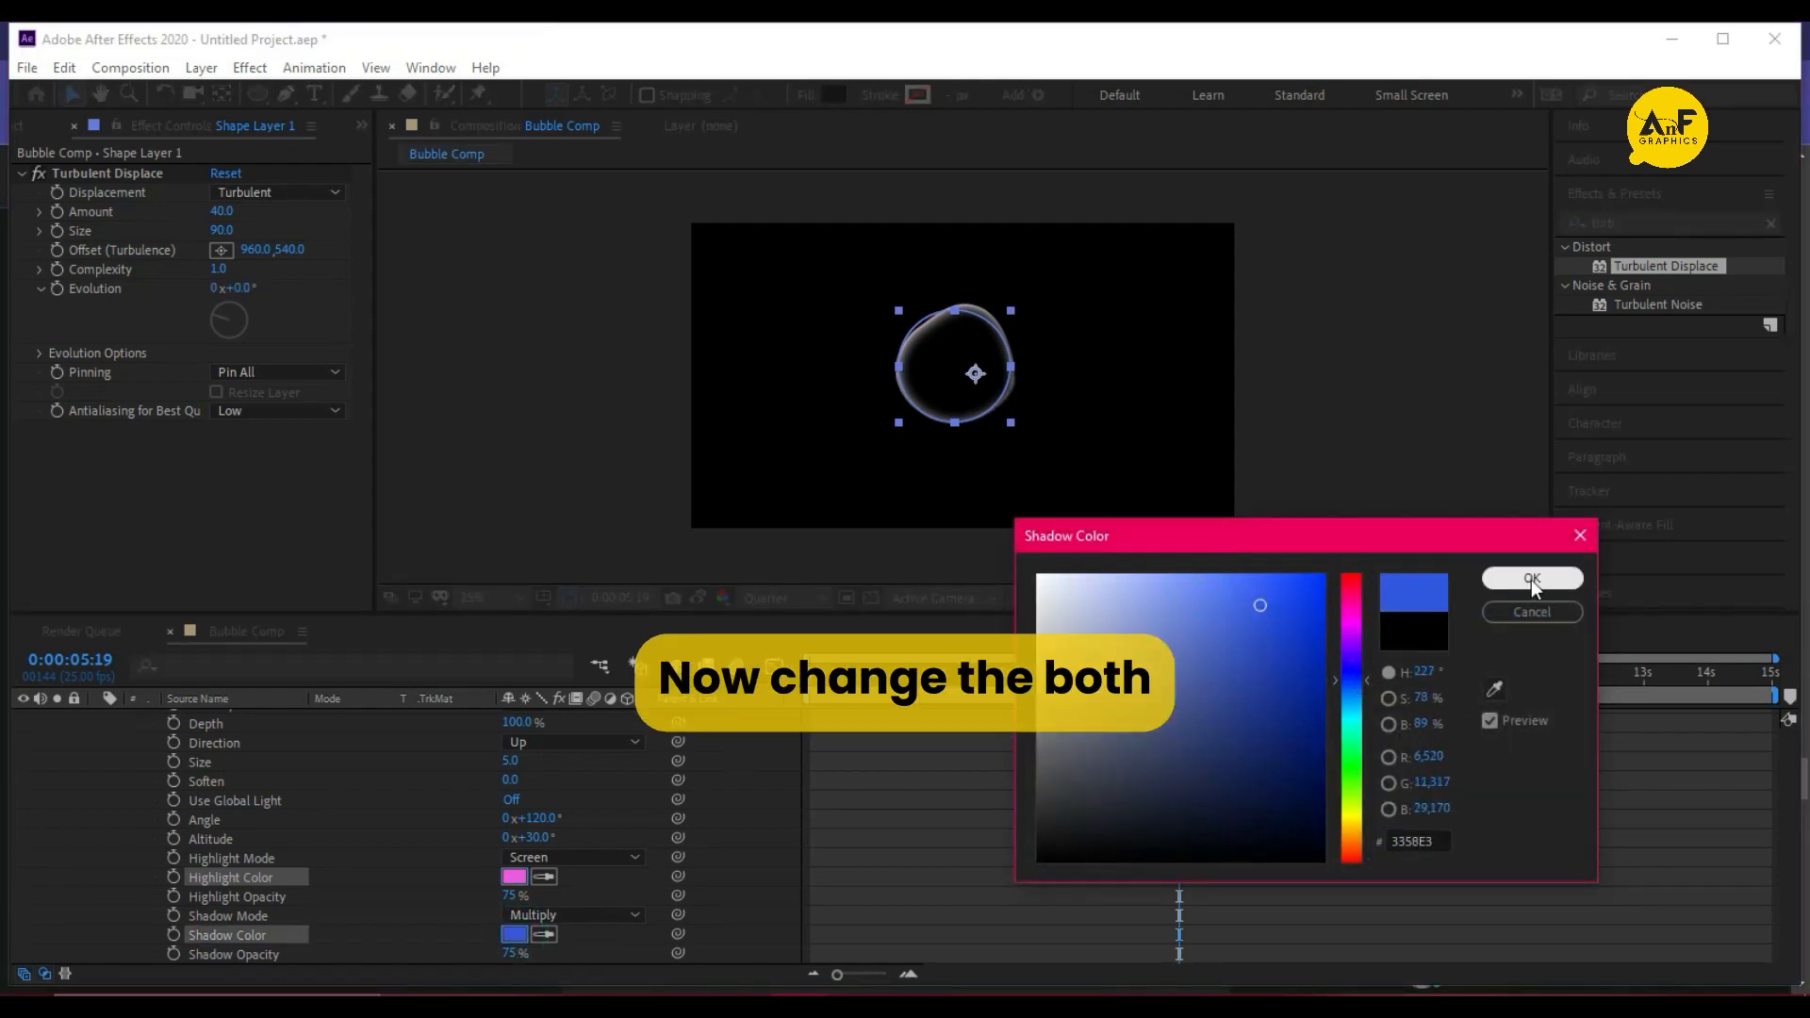
left_click(1530, 580)
Set both the highlight mode and the shadow mode of the Bevel and Emboss style to Normal
left_click(635, 856)
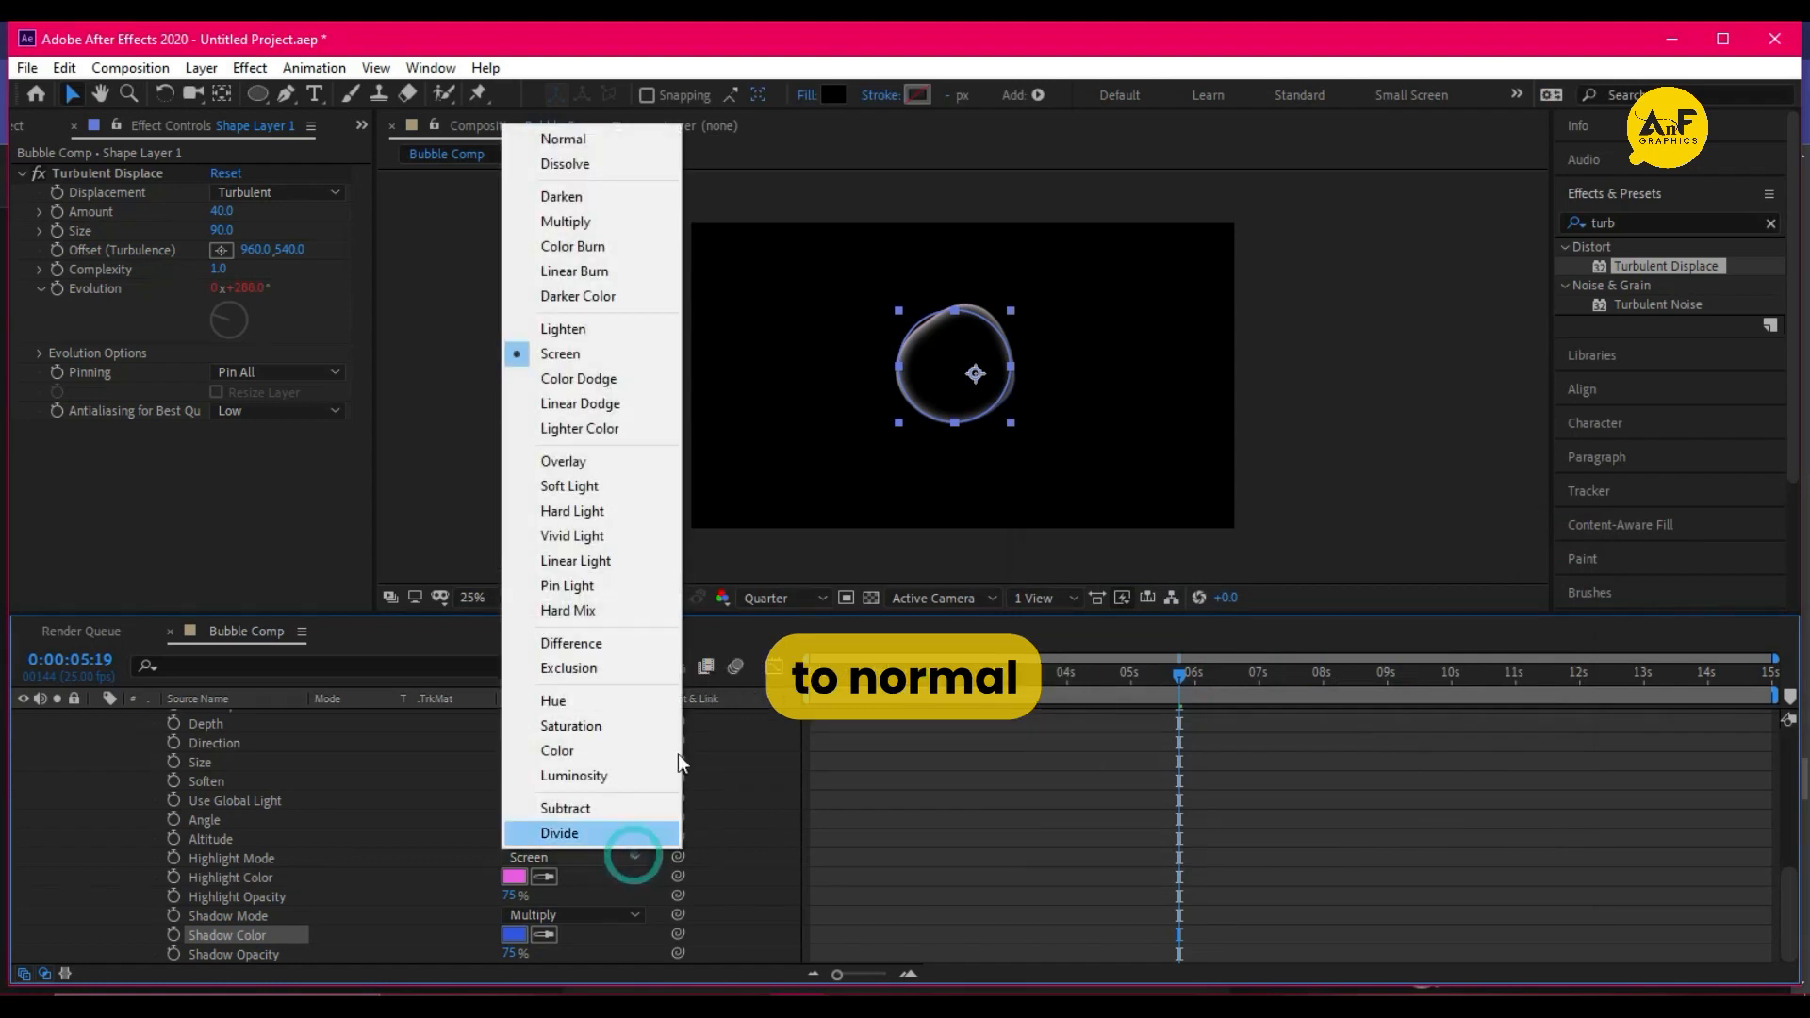
left_click(603, 141)
left_click(591, 927)
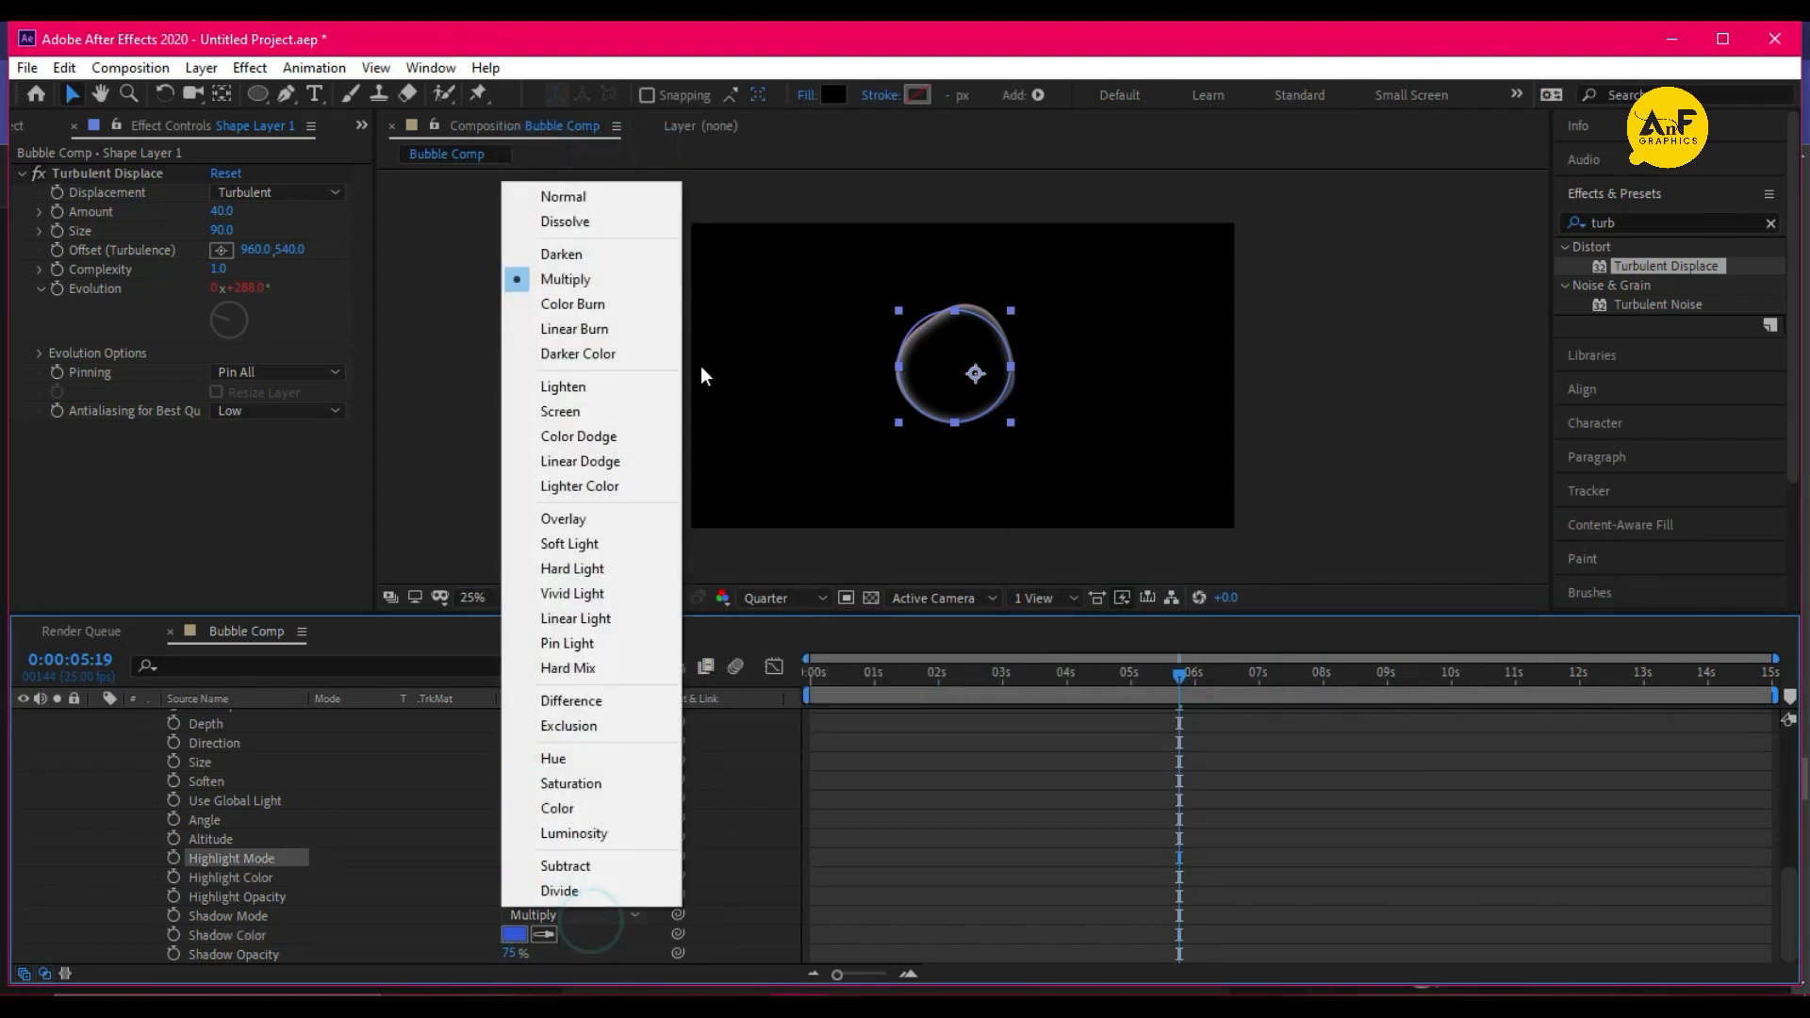
left_click(598, 200)
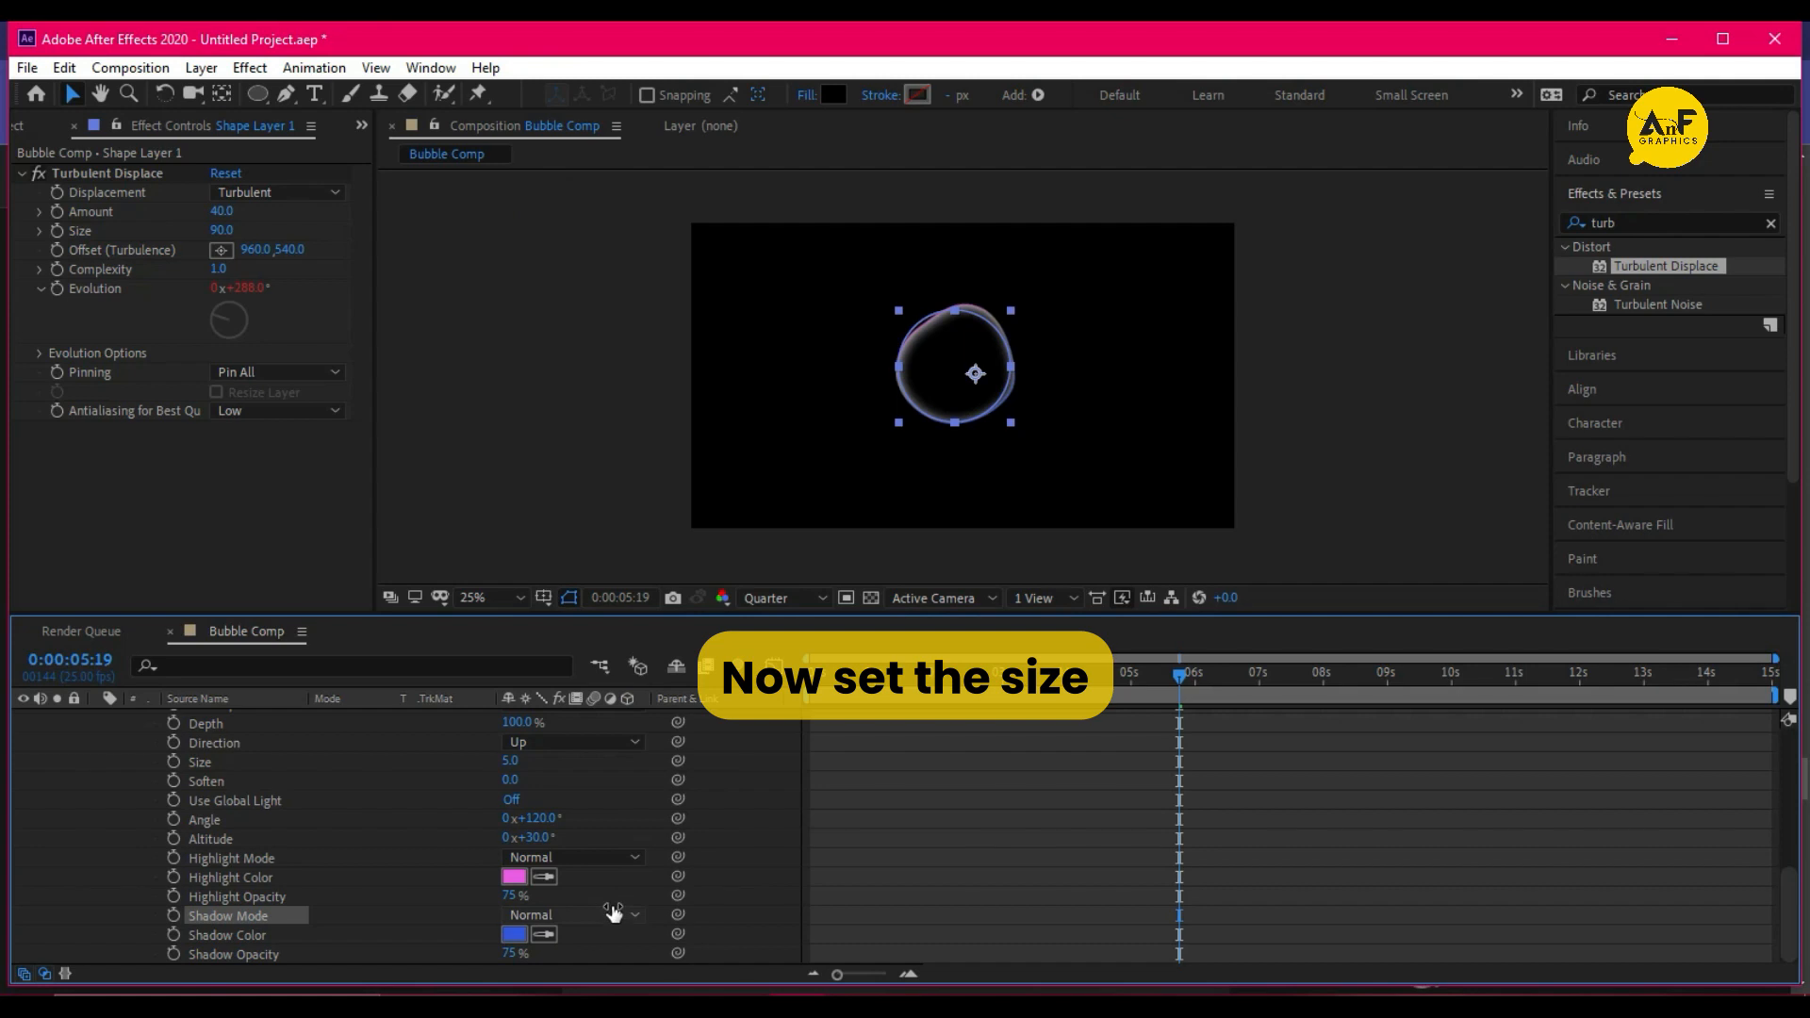
Set the Bevel and Emboss size to 50 and soften to 16
left_click_drag(512, 761, 546, 763)
left_click(516, 763)
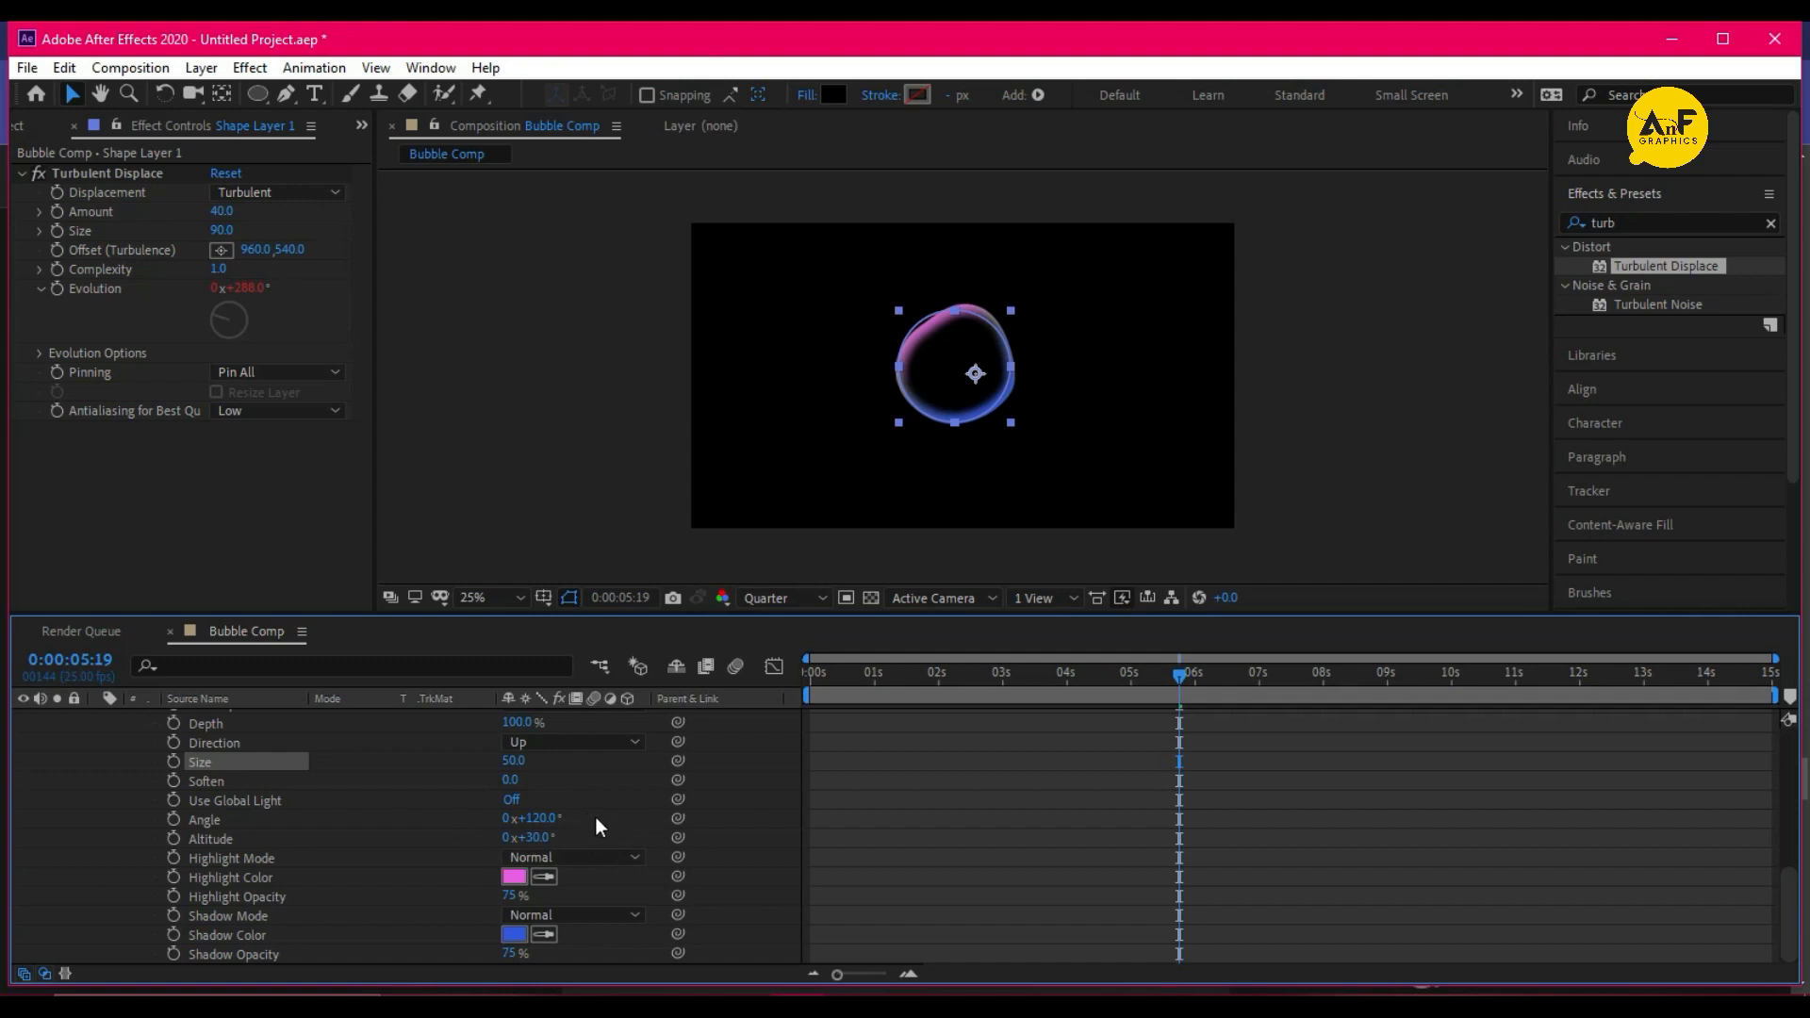
left_click(510, 779)
type("30")
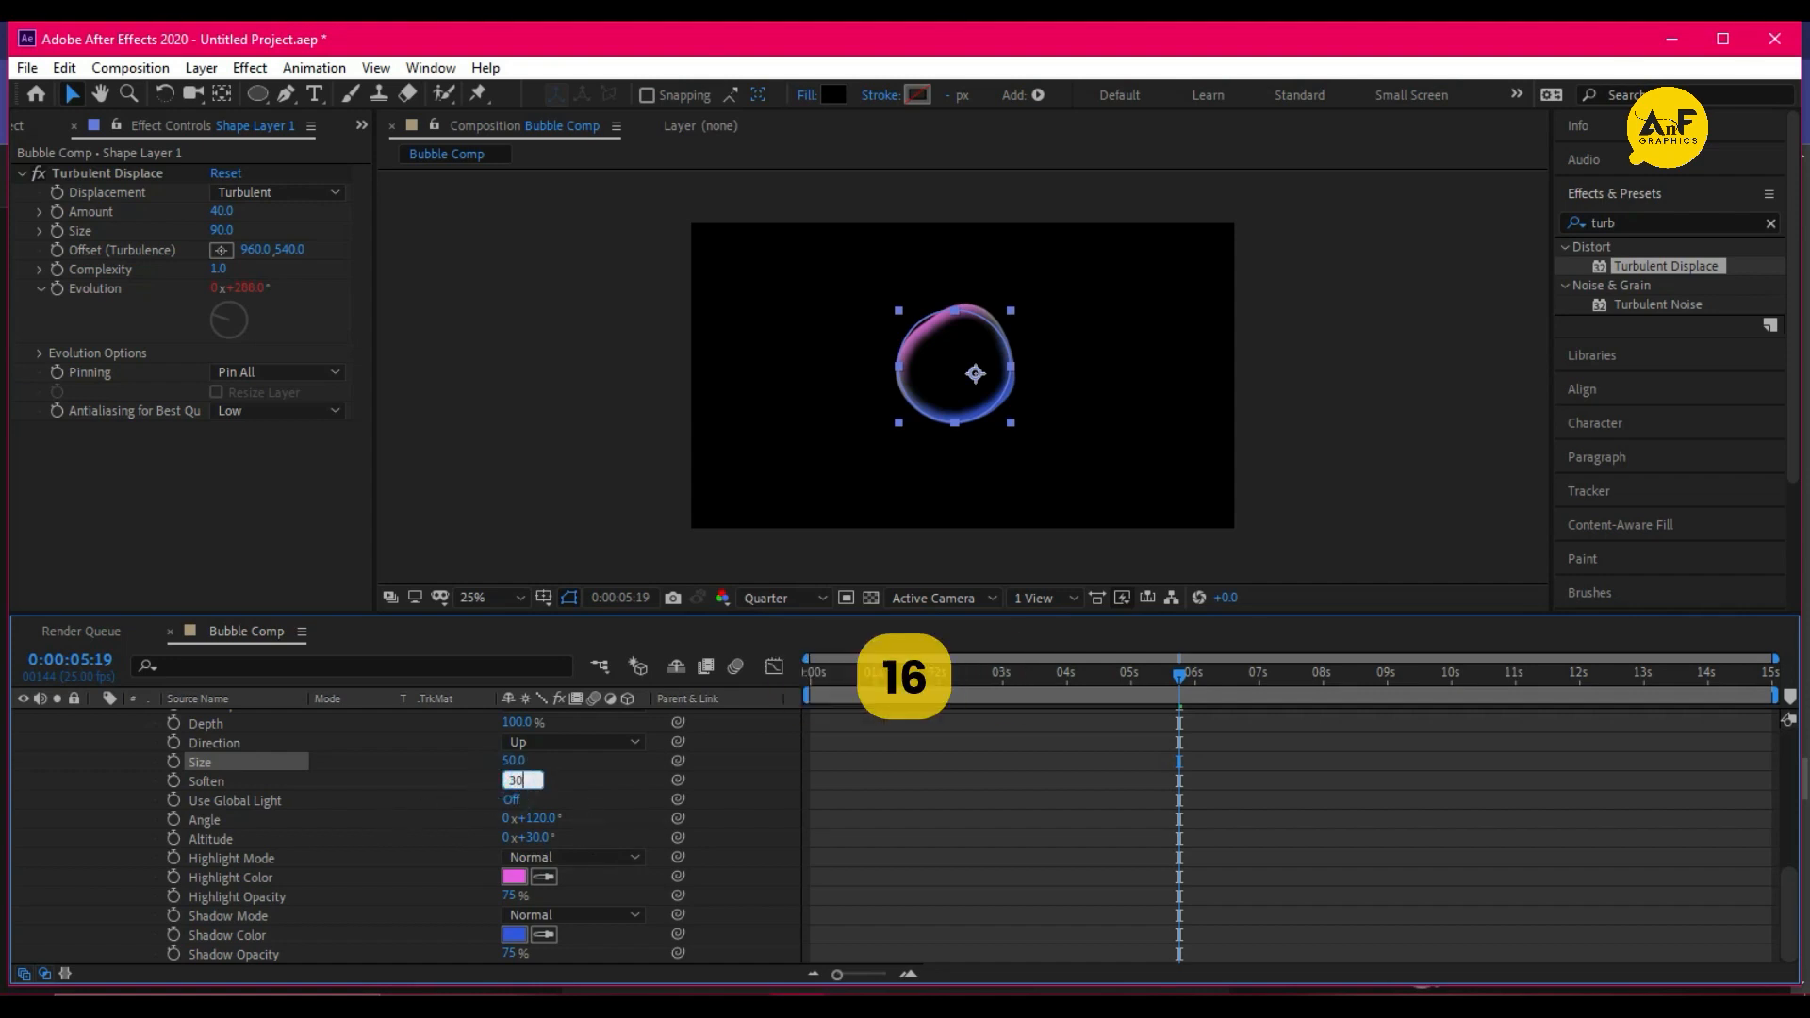
key("Return")
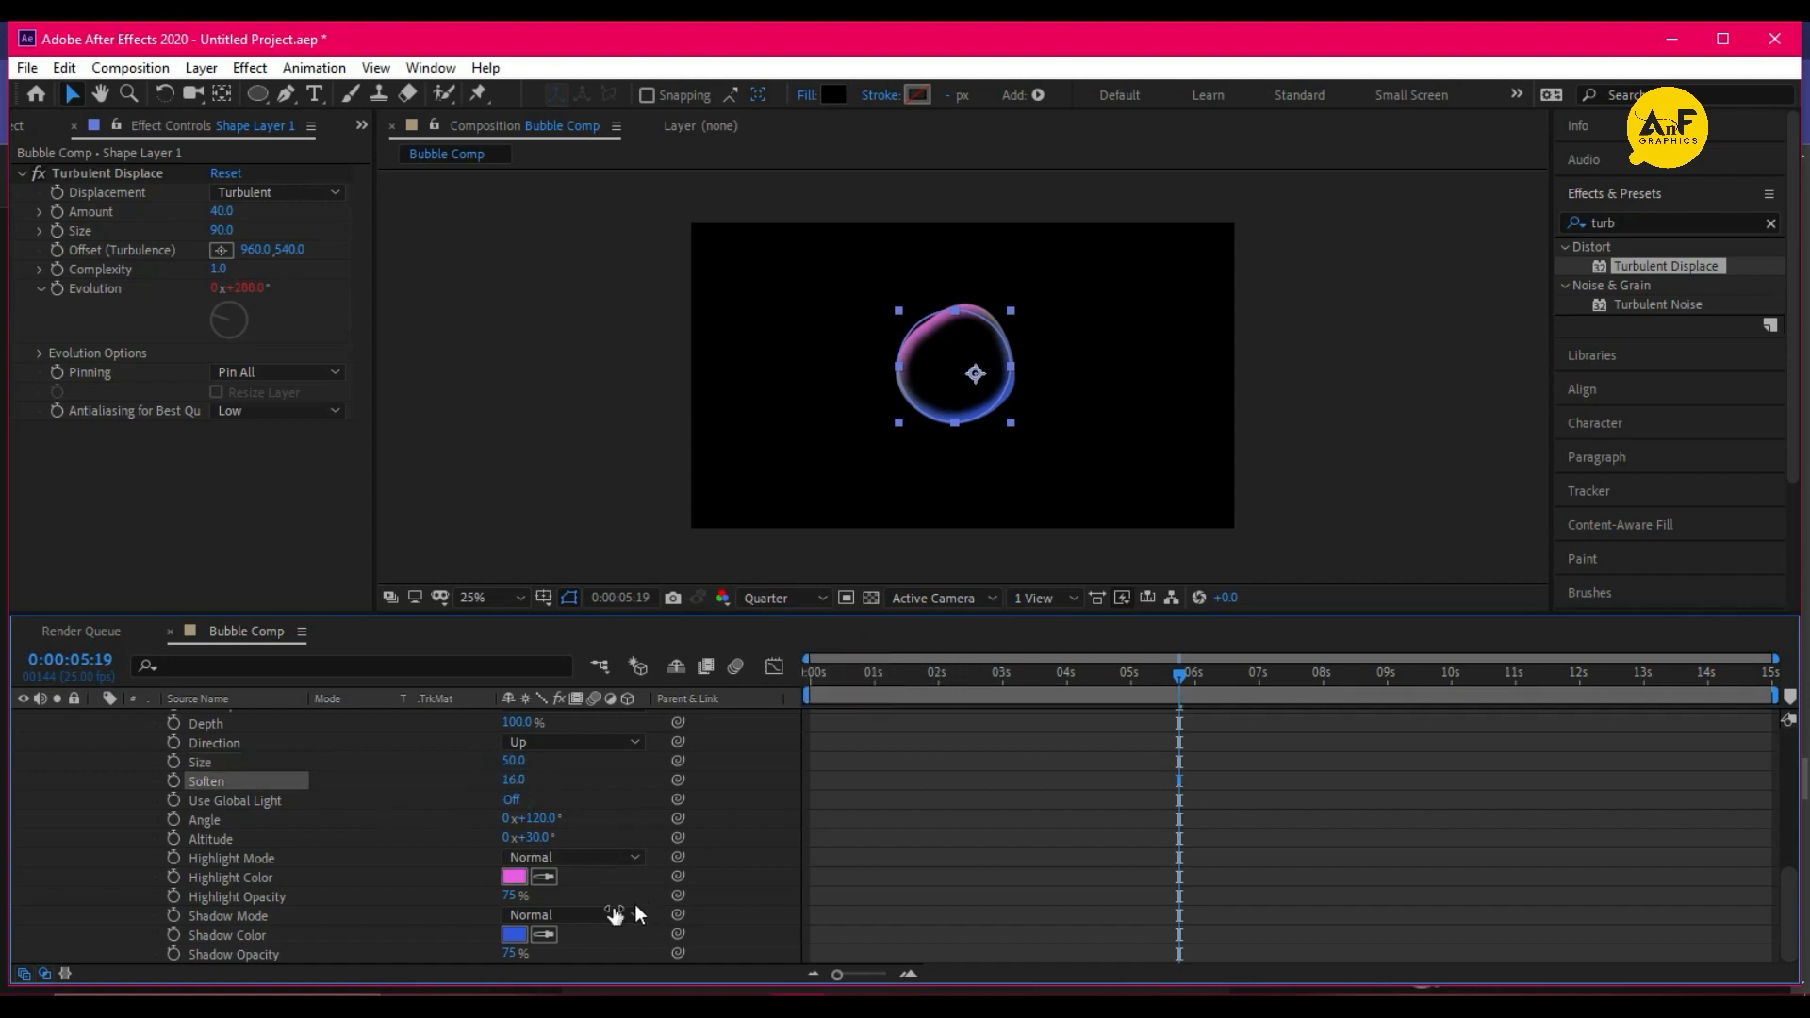
Raise the Bevel and Emboss highlight opacity and shadow opacity to 100%
left_click_drag(516, 894, 620, 903)
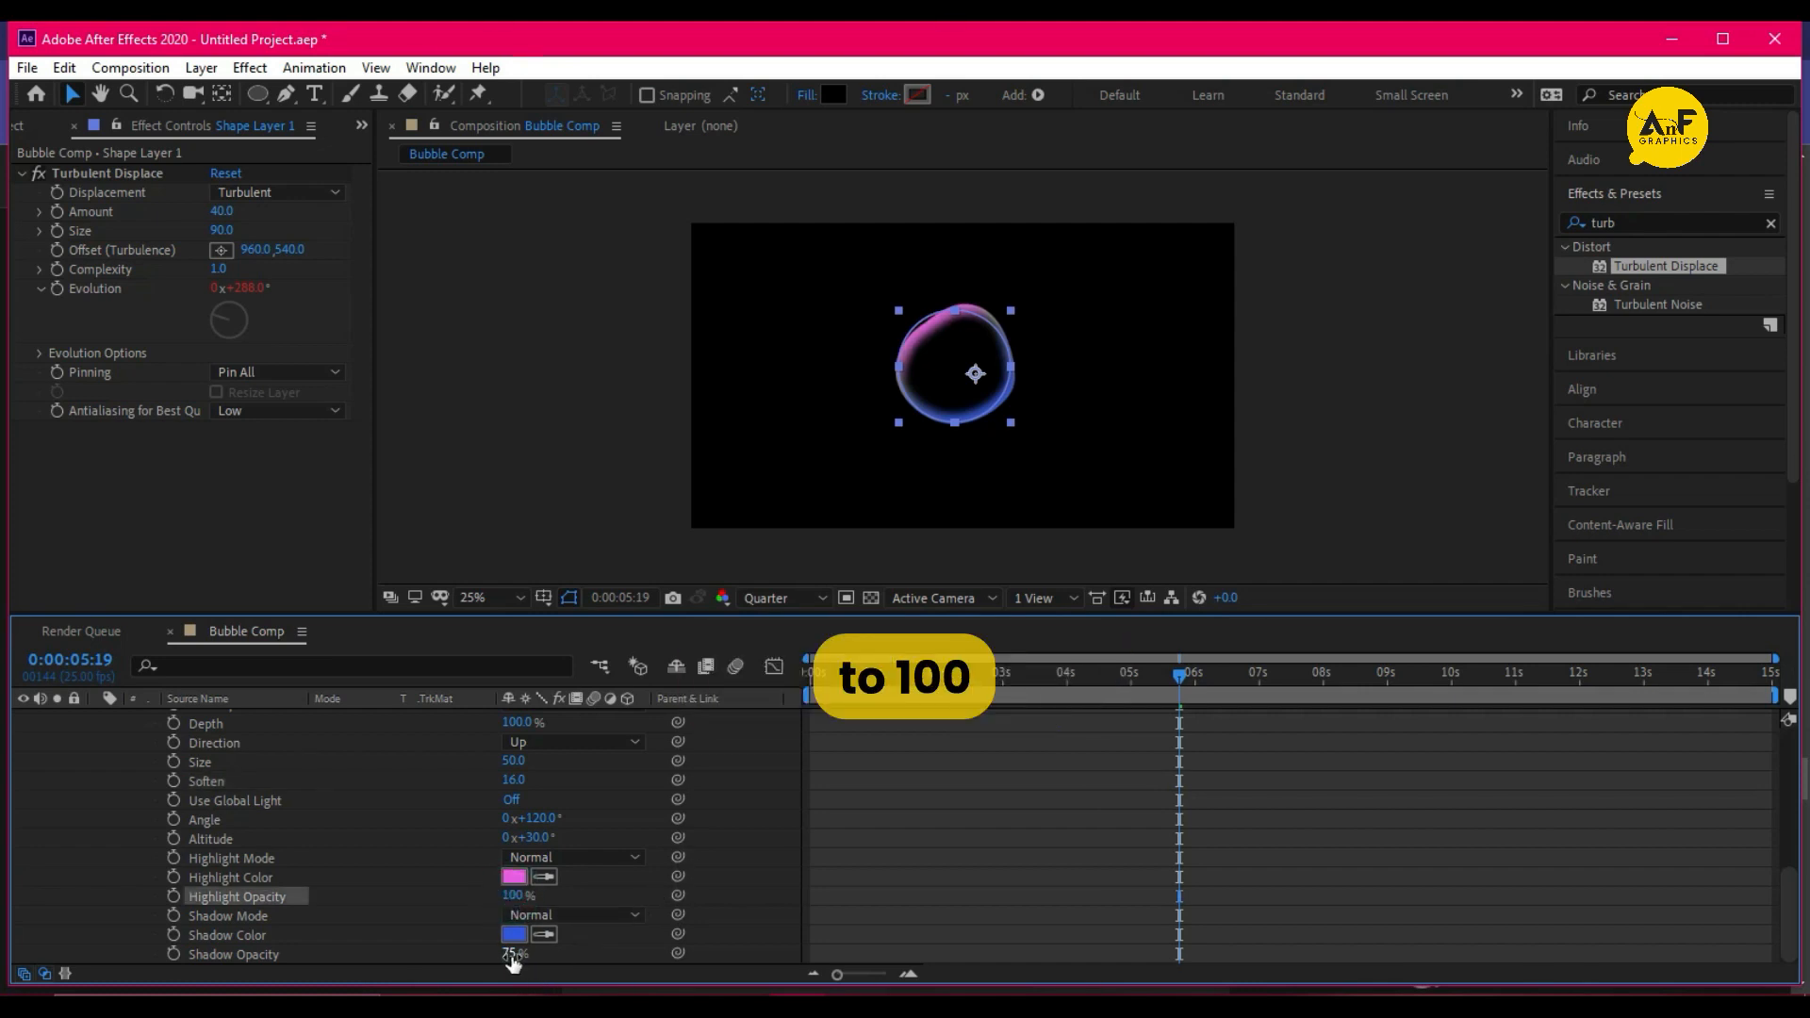
left_click_drag(509, 954, 615, 944)
Add a Stroke layer style to Shape Layer 1
scroll(281, 827, "up", 8)
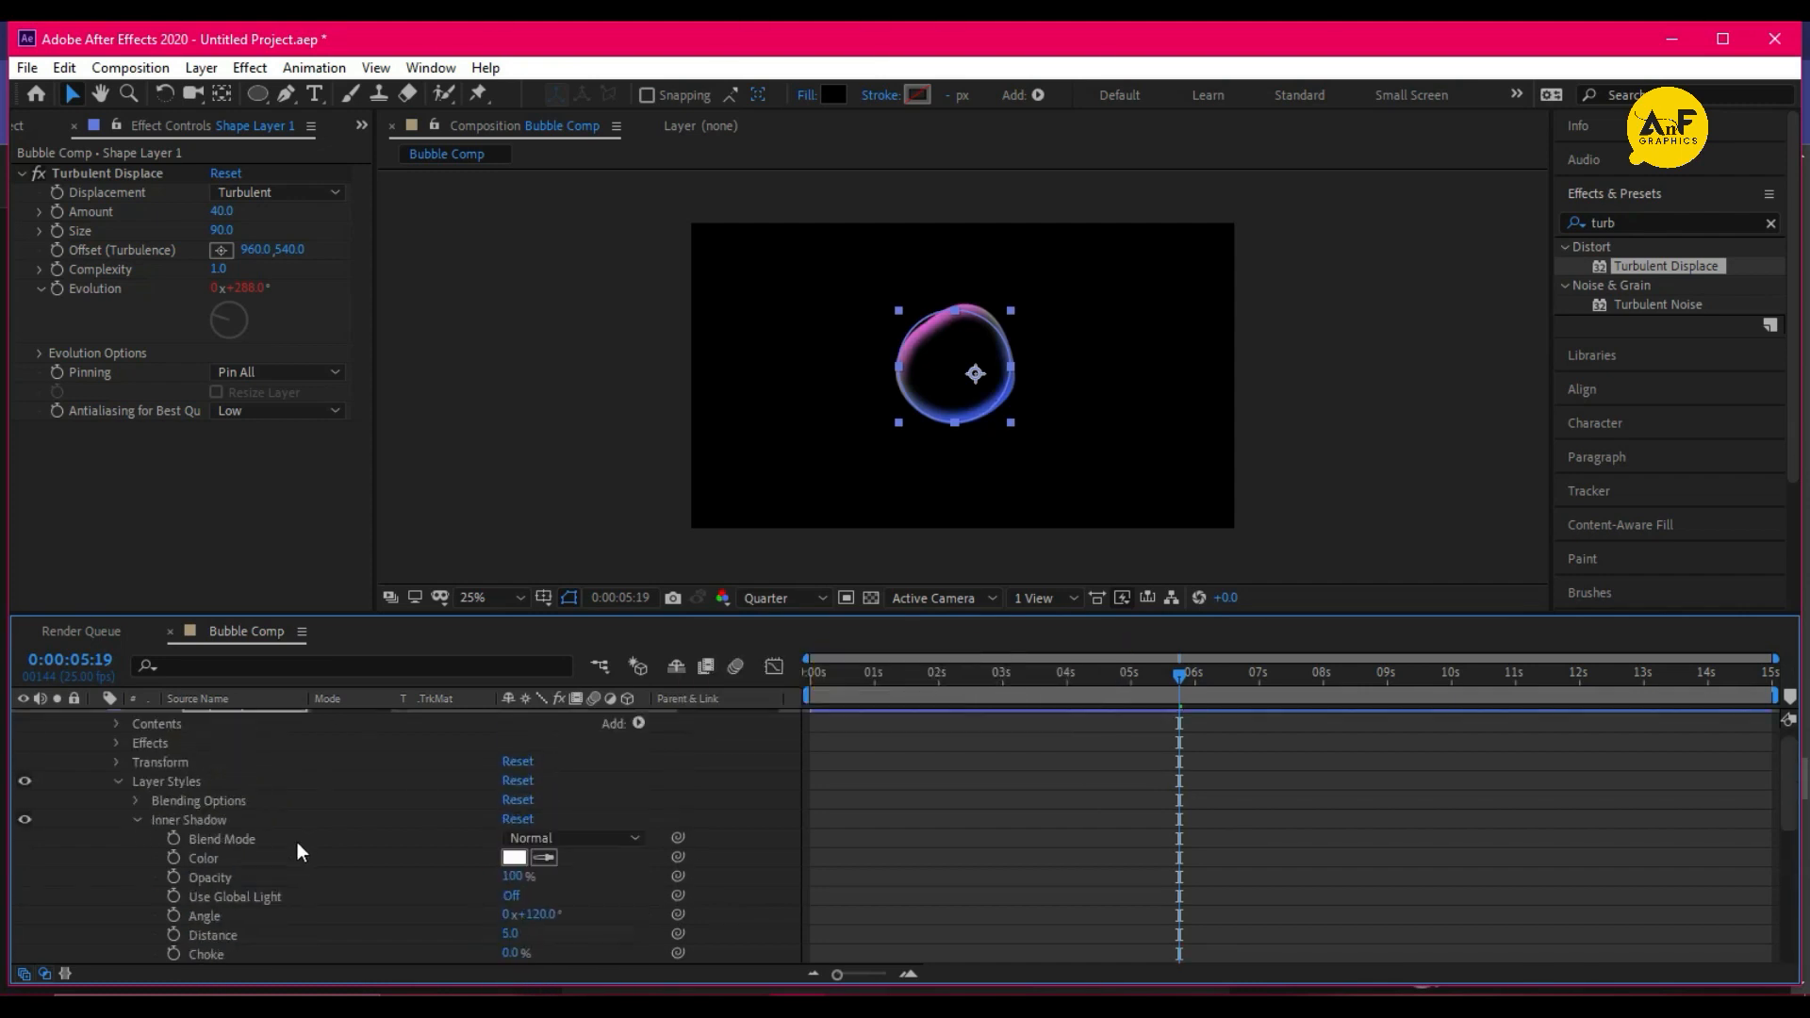
right_click(215, 719)
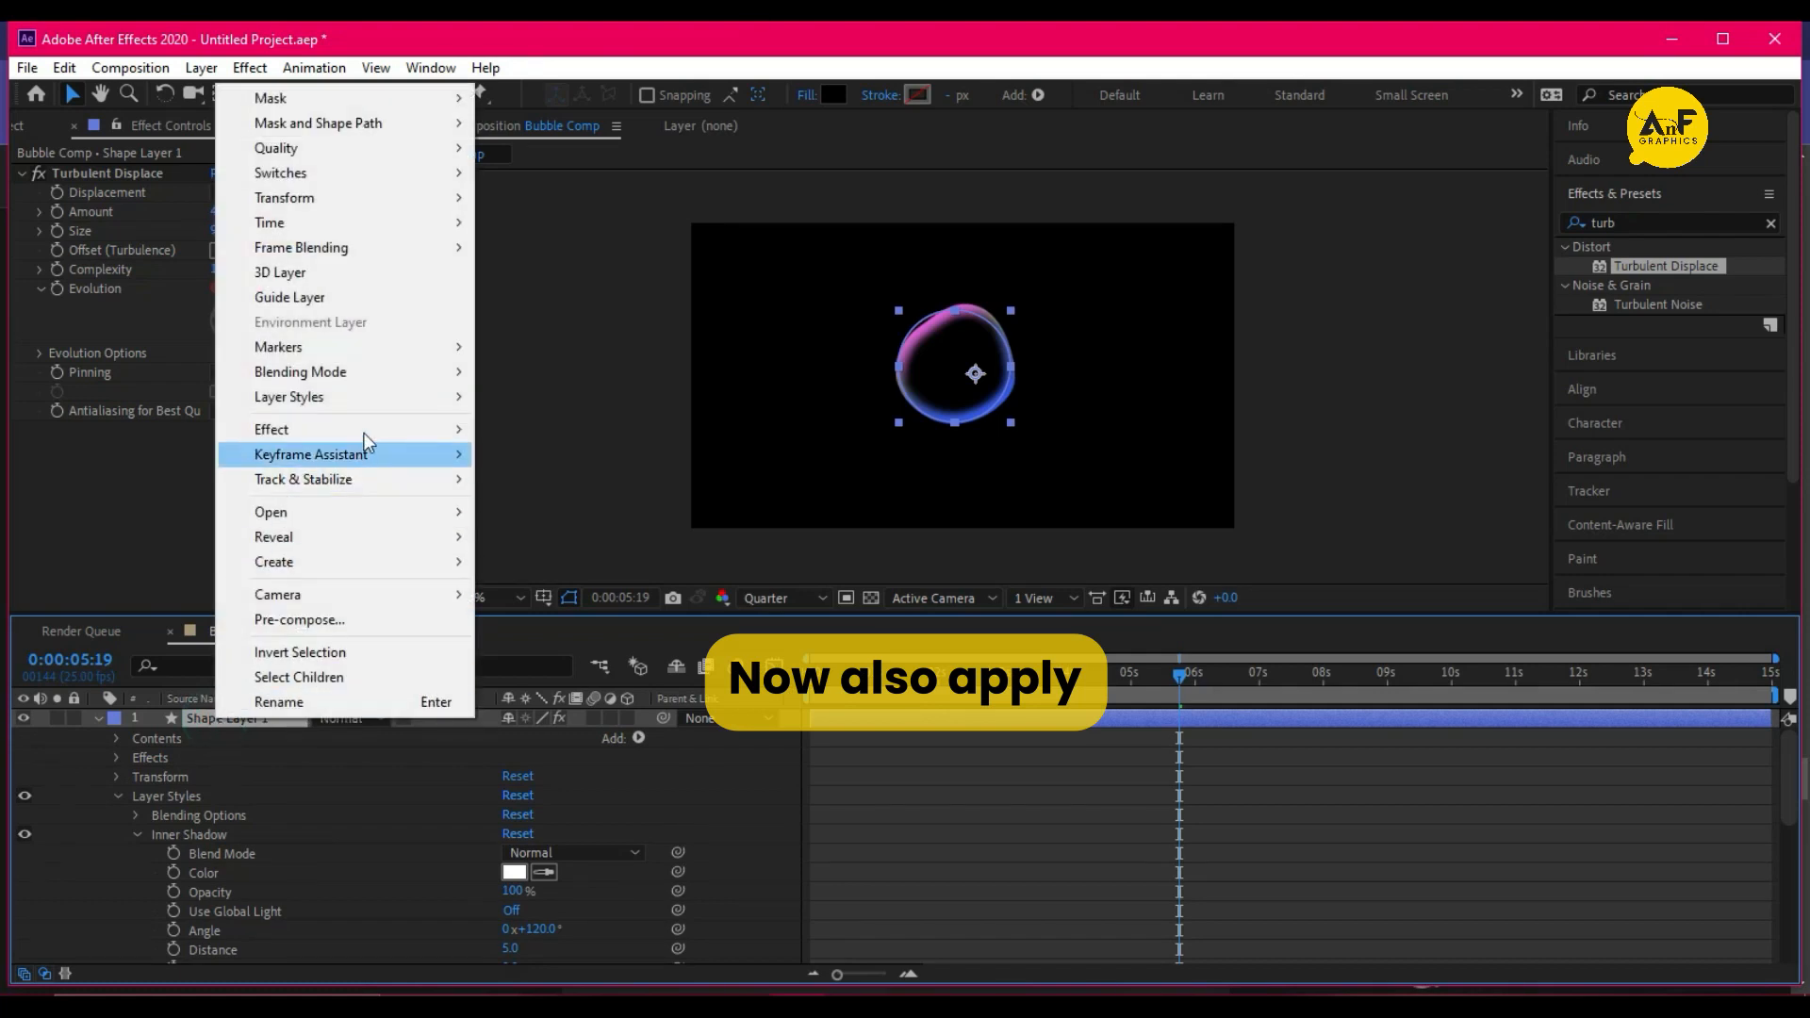
mouse_move(371, 399)
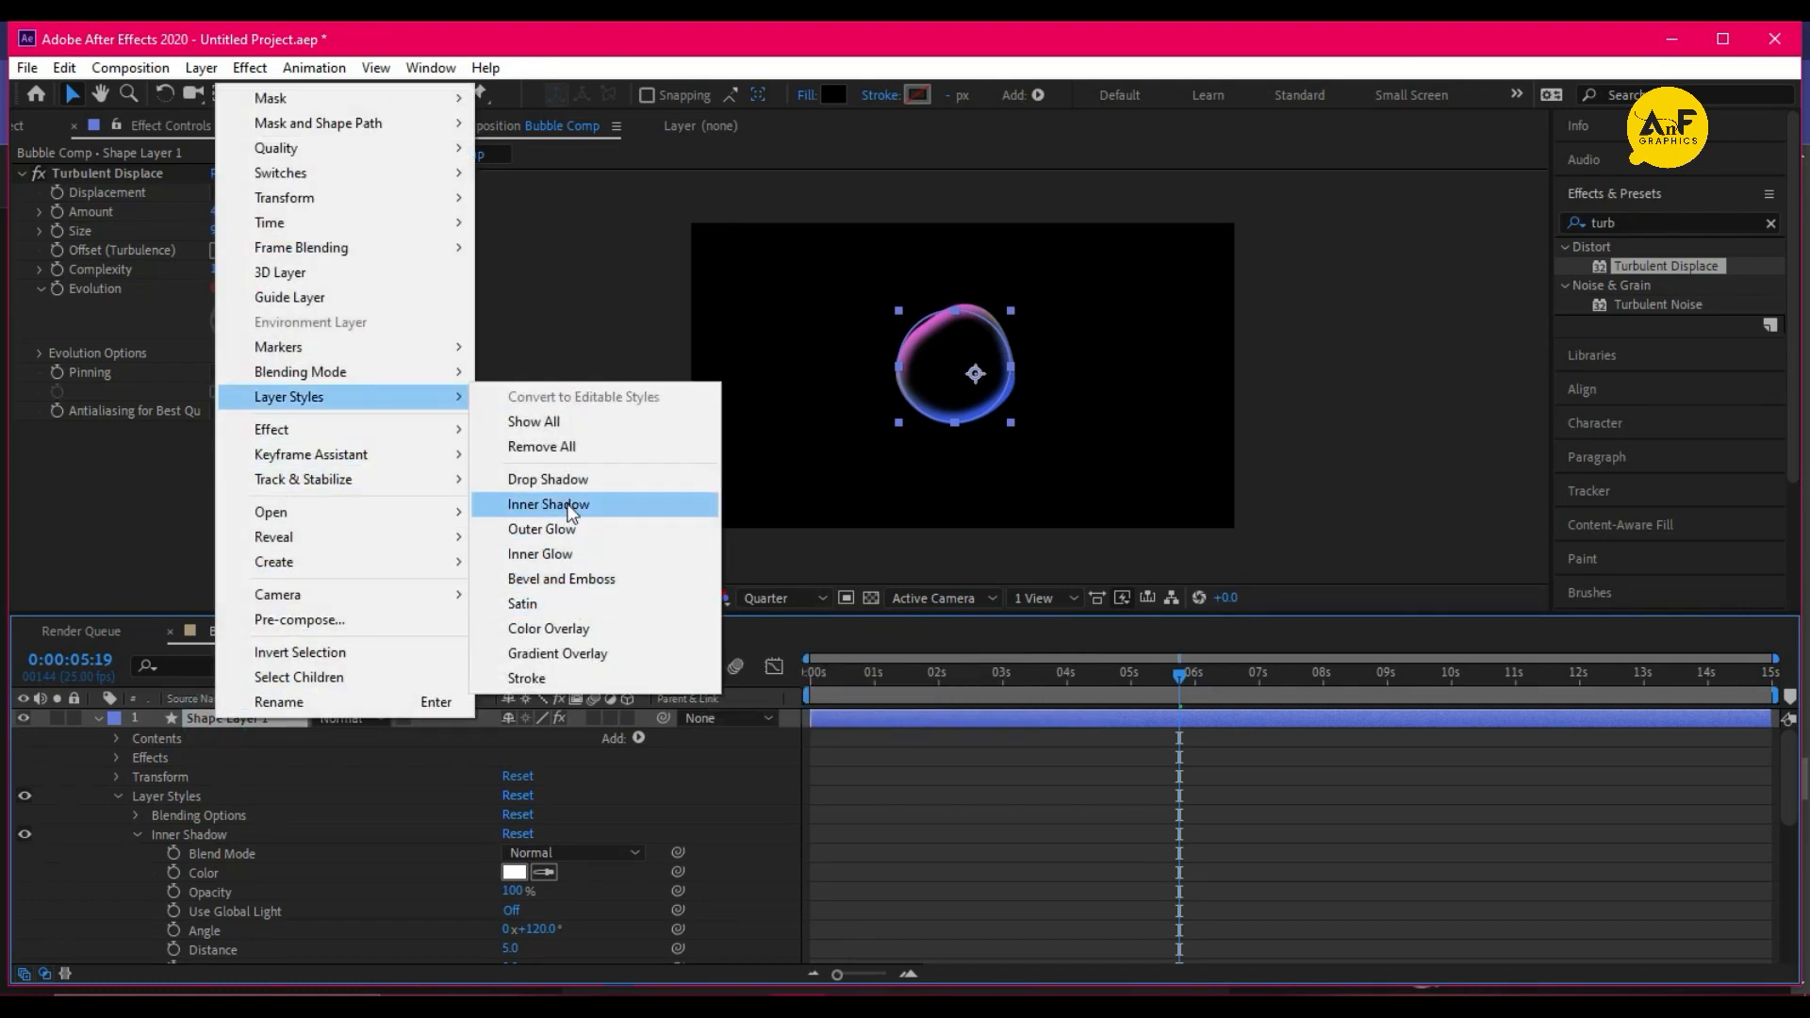
left_click(537, 686)
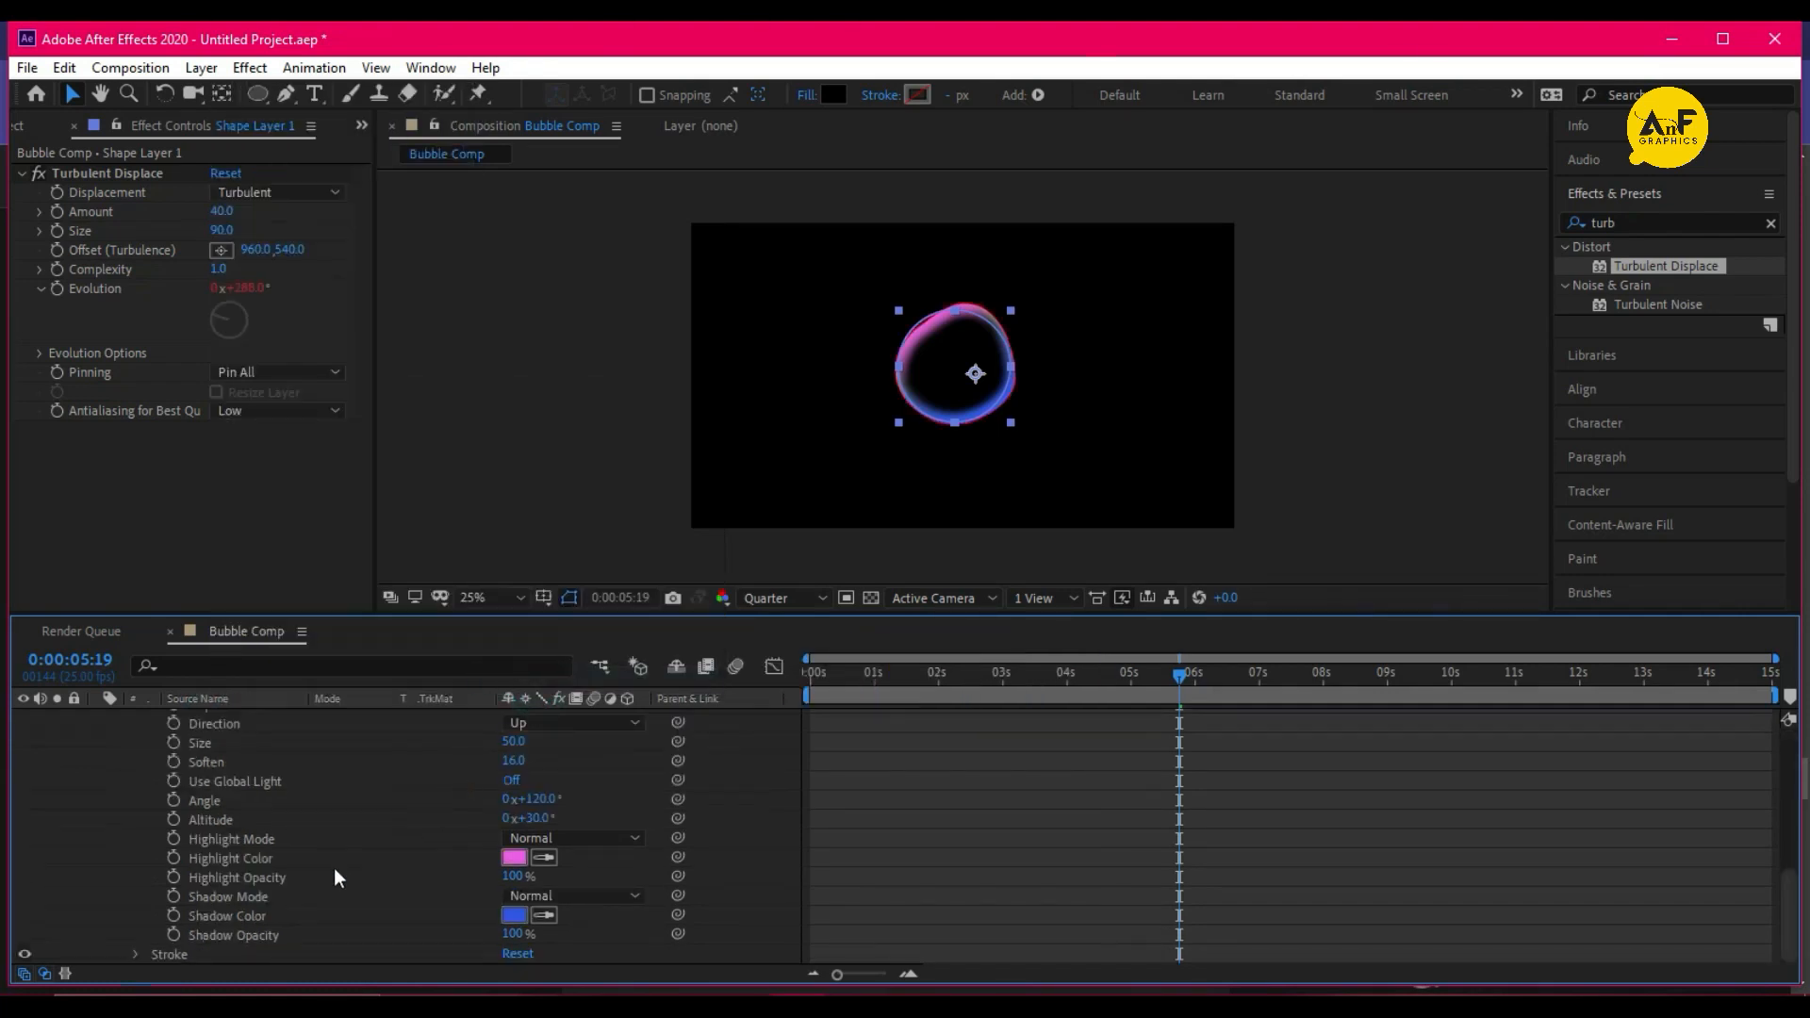
Expand the Stroke style's properties and set the stroke color to white
left_click(138, 953)
left_click(518, 897)
mouse_move(1169, 656)
left_mouse_down()
mouse_move(1159, 626)
mouse_move(1038, 575)
left_mouse_up()
left_click(1528, 578)
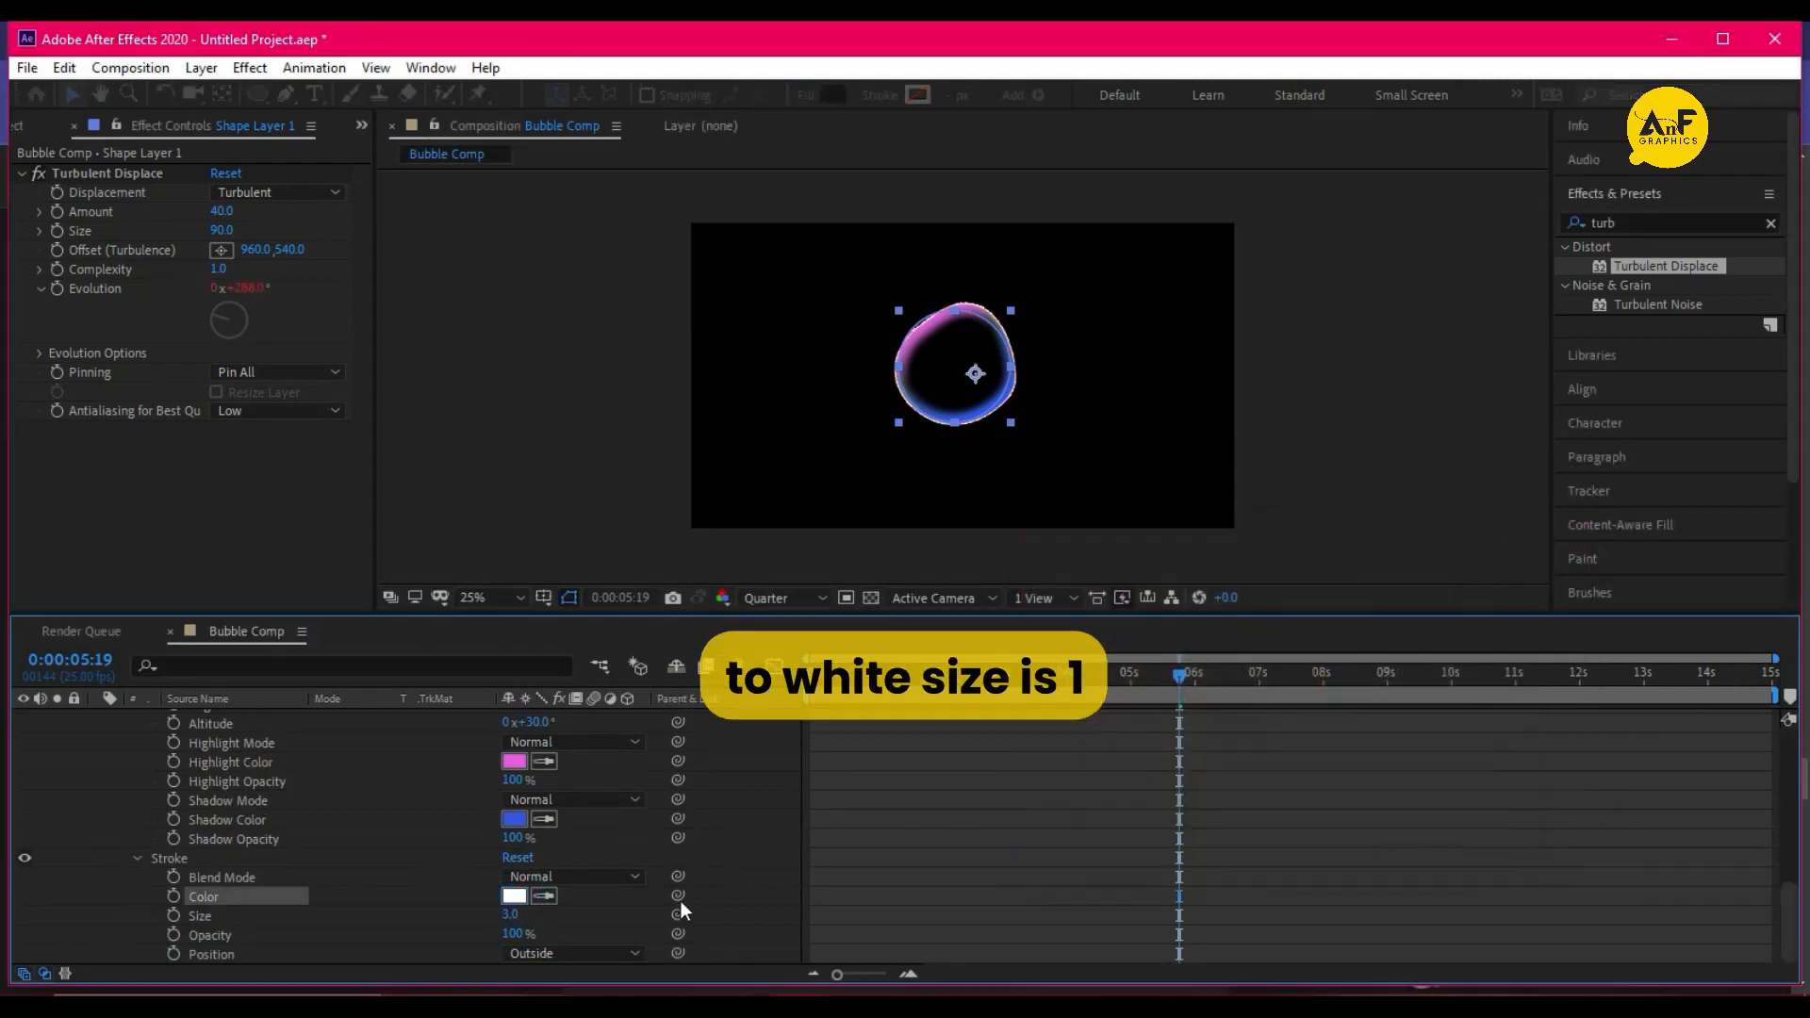
Set the Stroke style's size to 1 and its opacity to 40%, and deselect the layer
left_click(513, 914)
type("1")
key("Return")
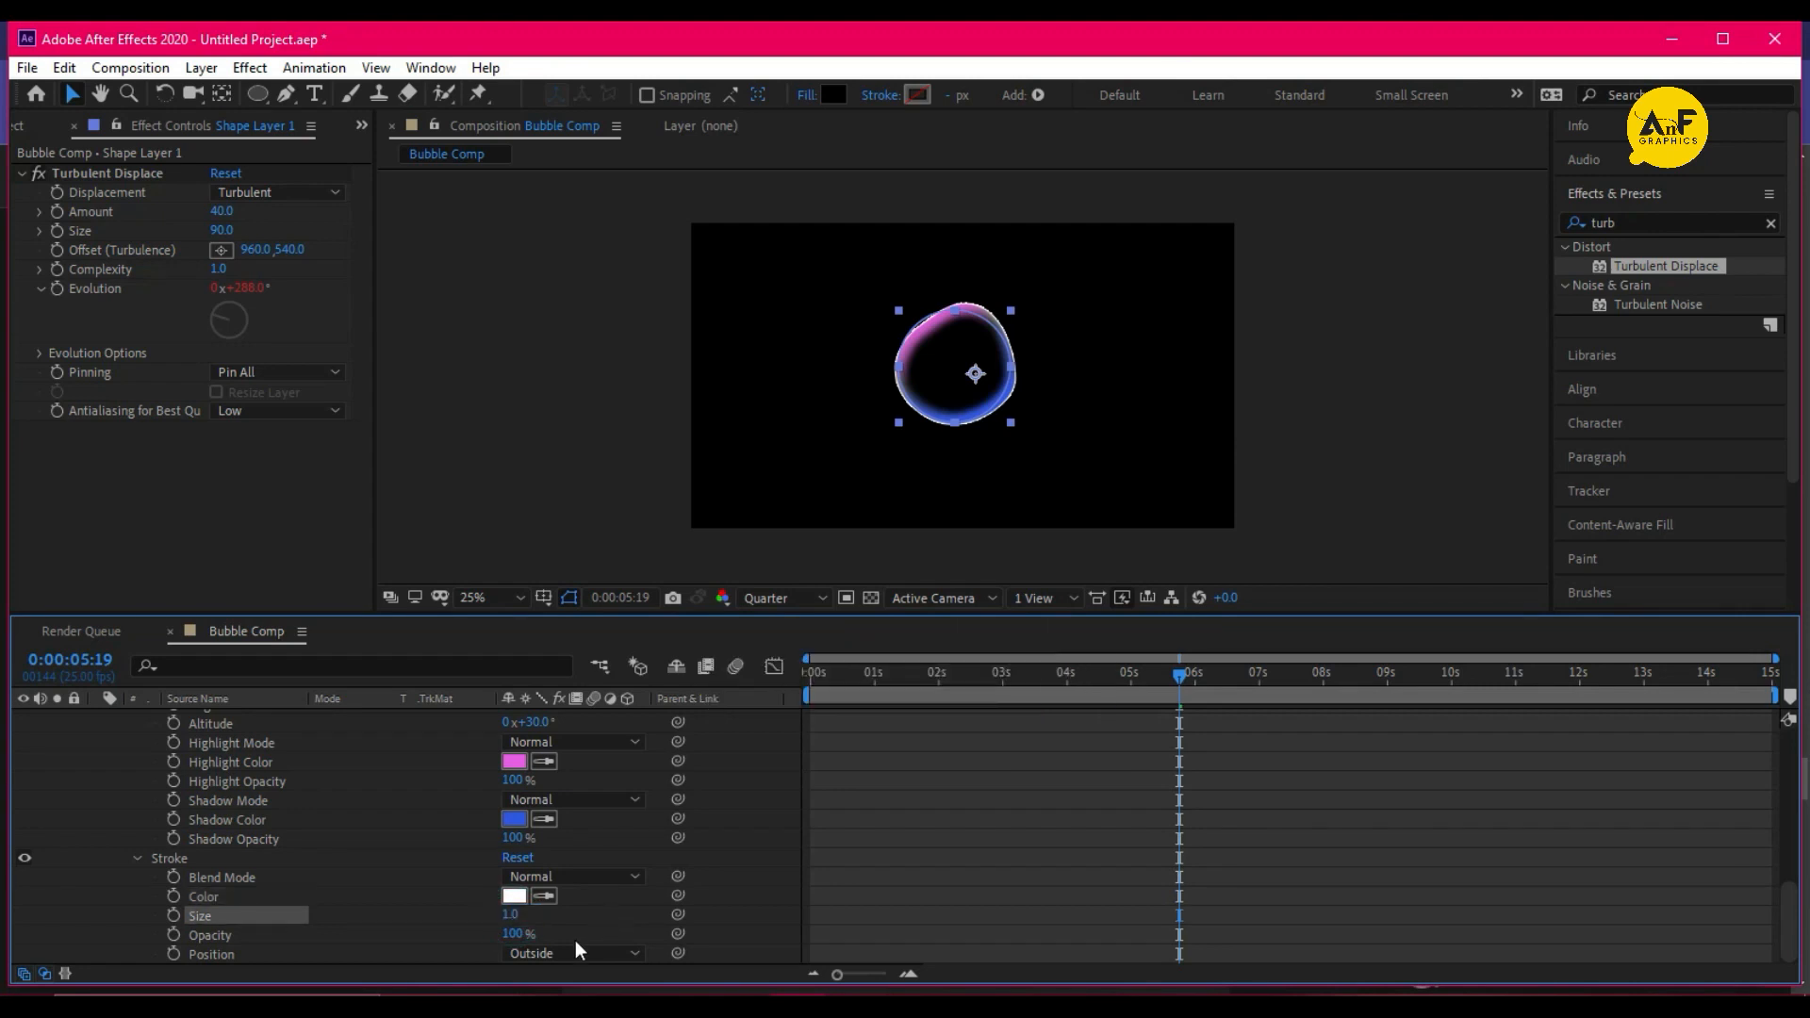
left_click(509, 934)
type("40")
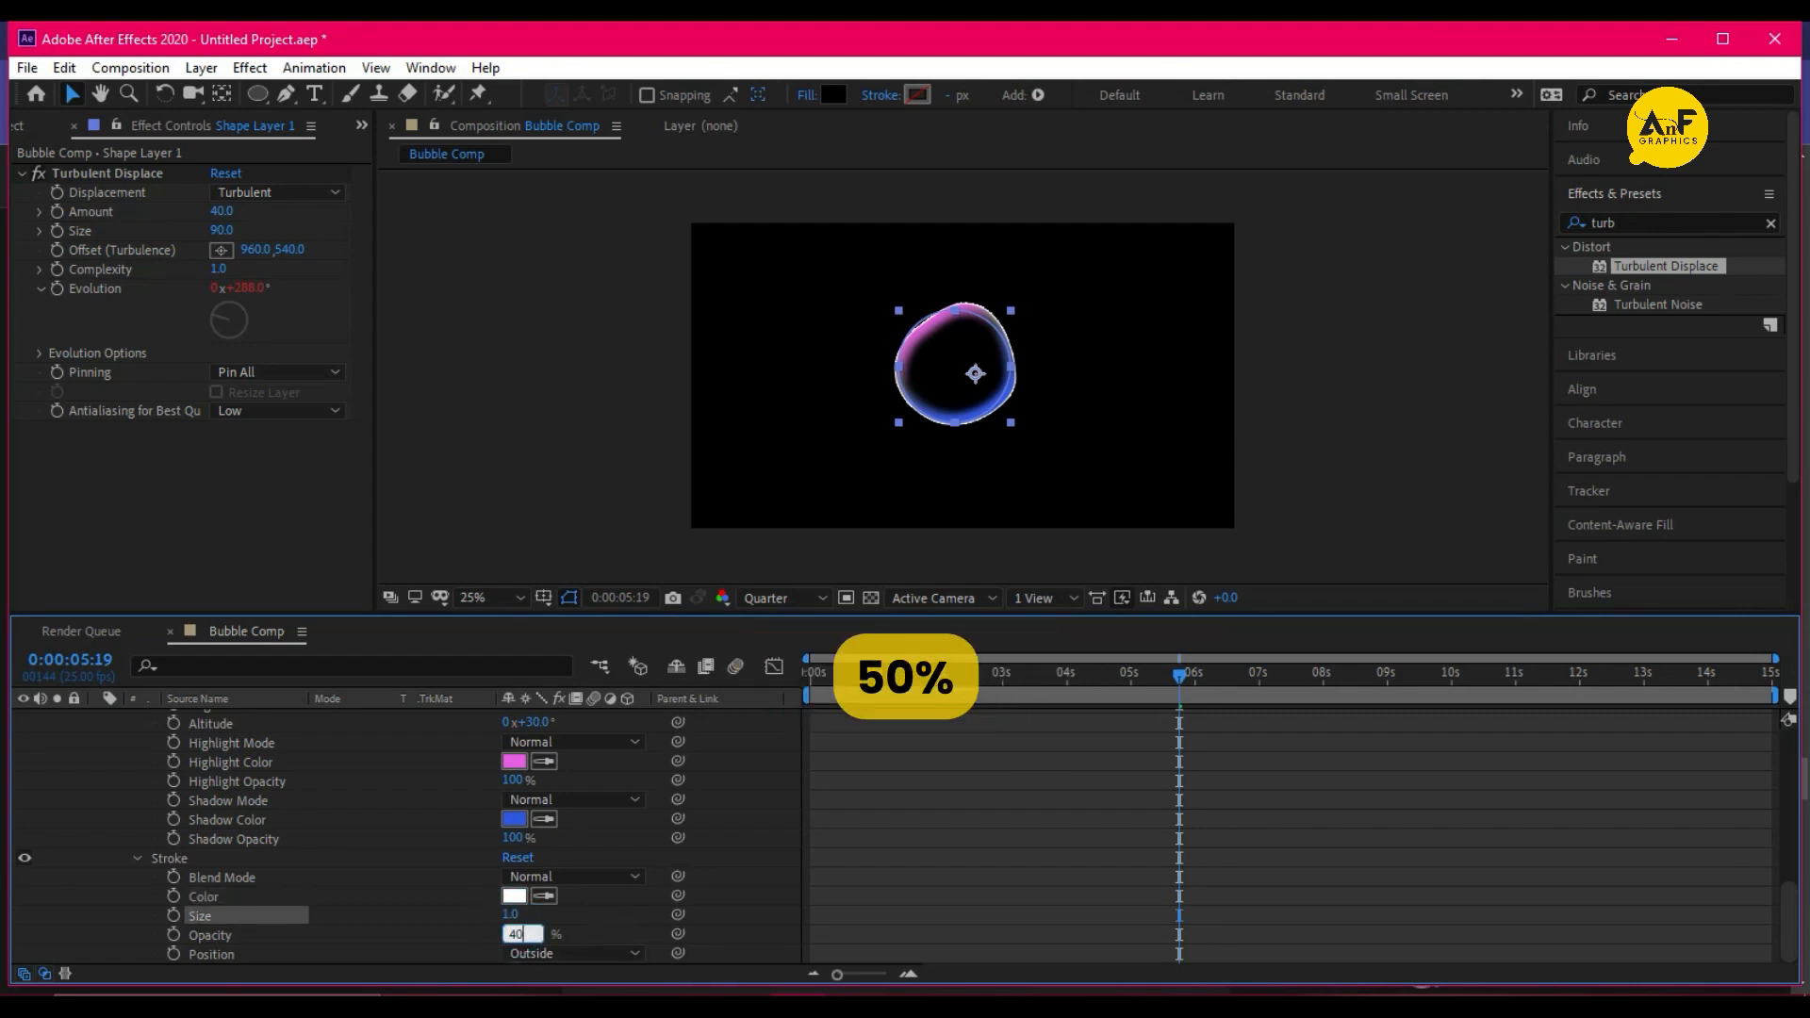
key("Return")
left_click(1402, 295)
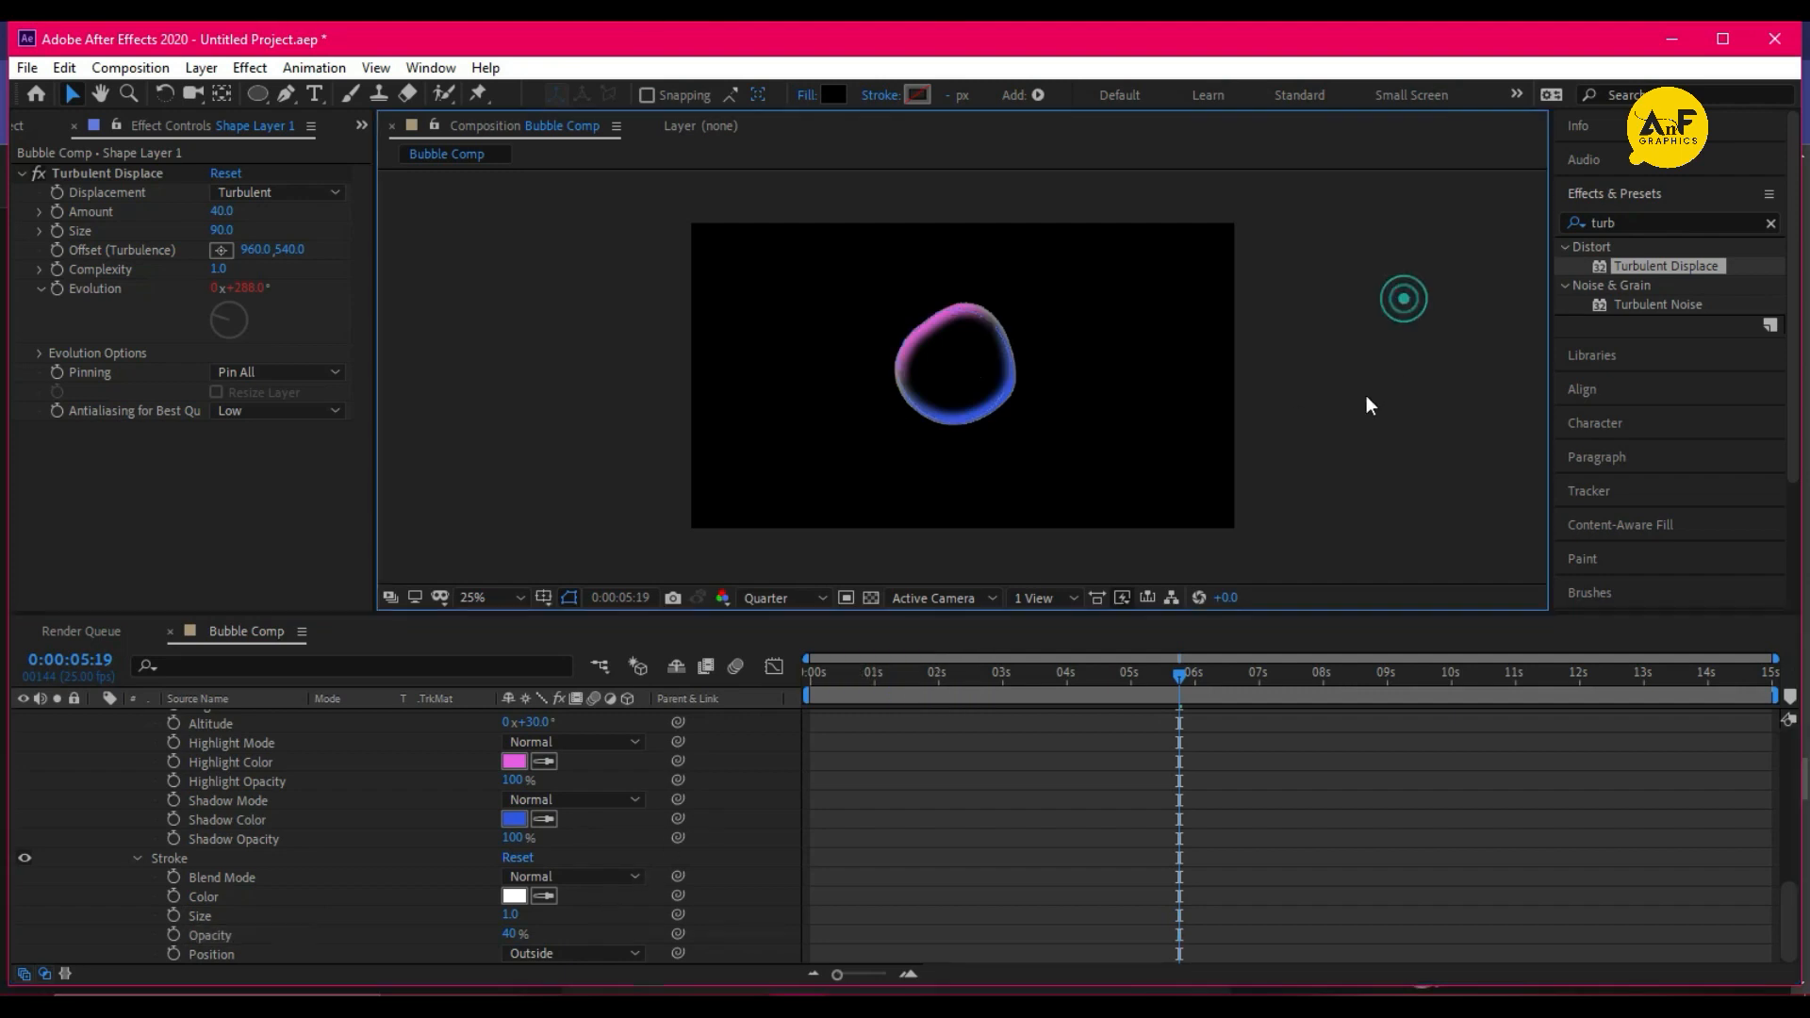
Preview the styled bubble's animation from the first frame
key("Home")
key("space")
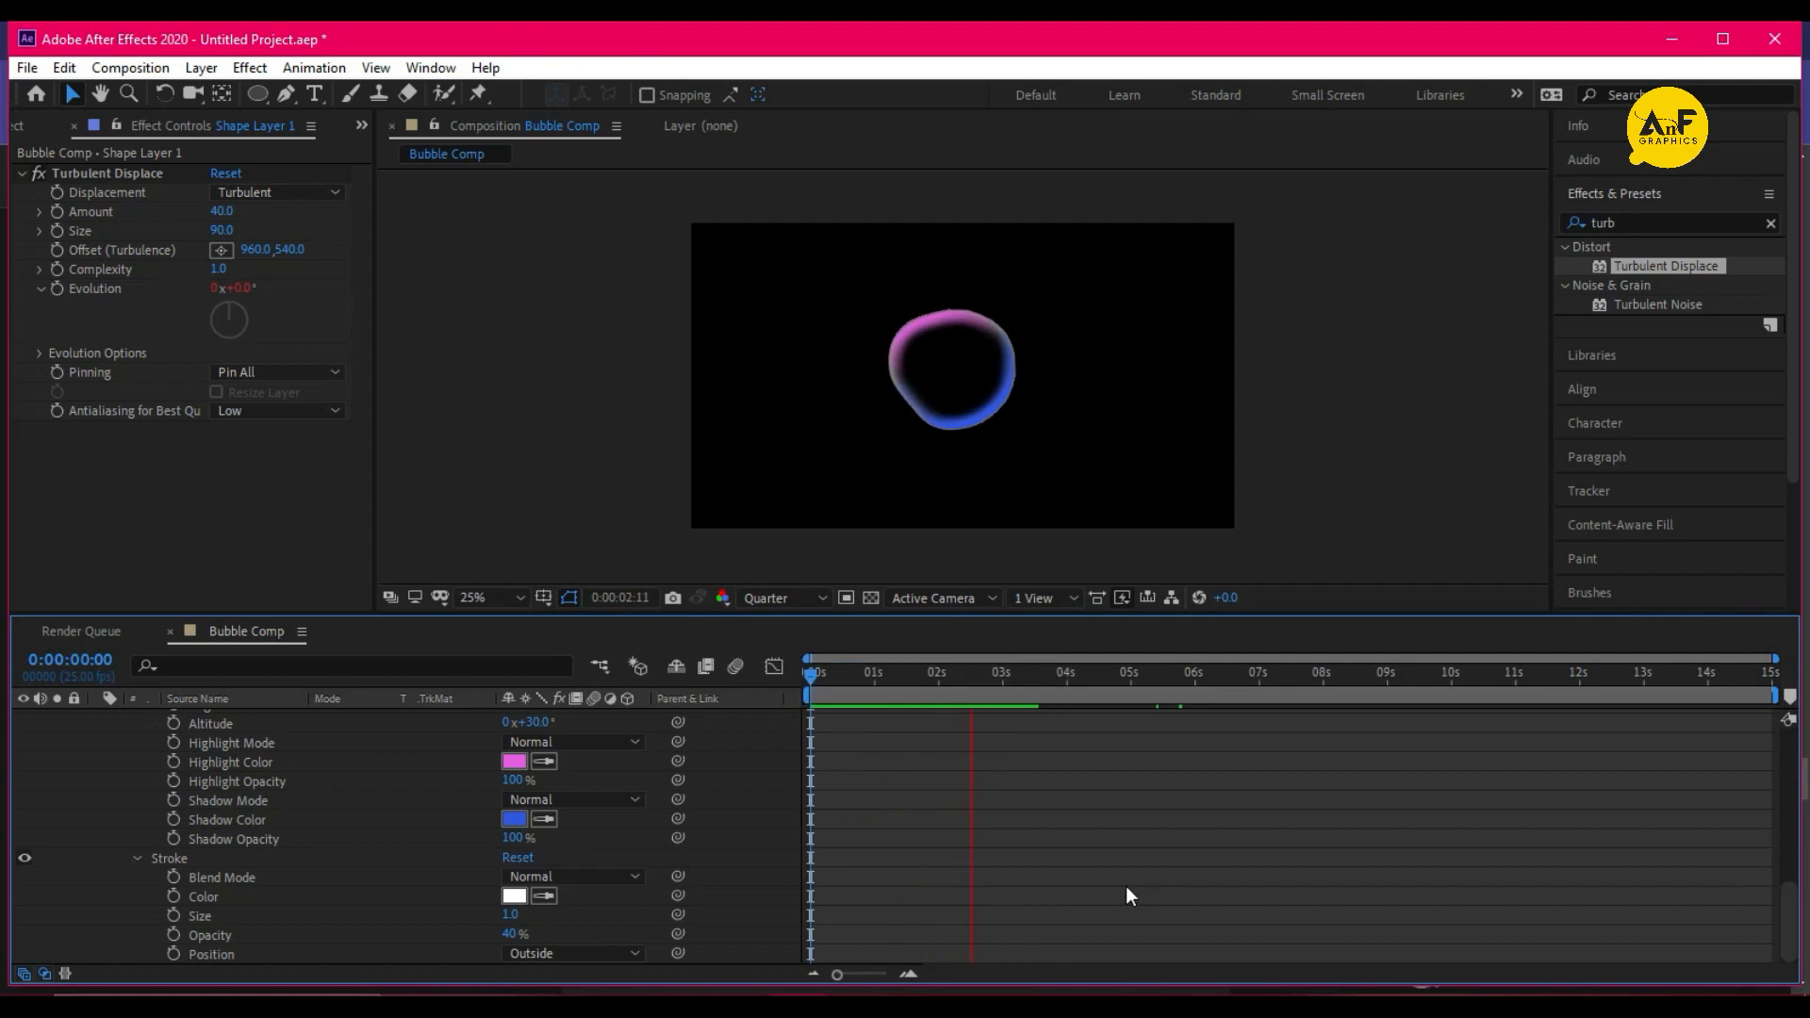
key("space")
Collapse Shape Layer 1's properties and duplicate the layer
scroll(300, 799, "up", 8)
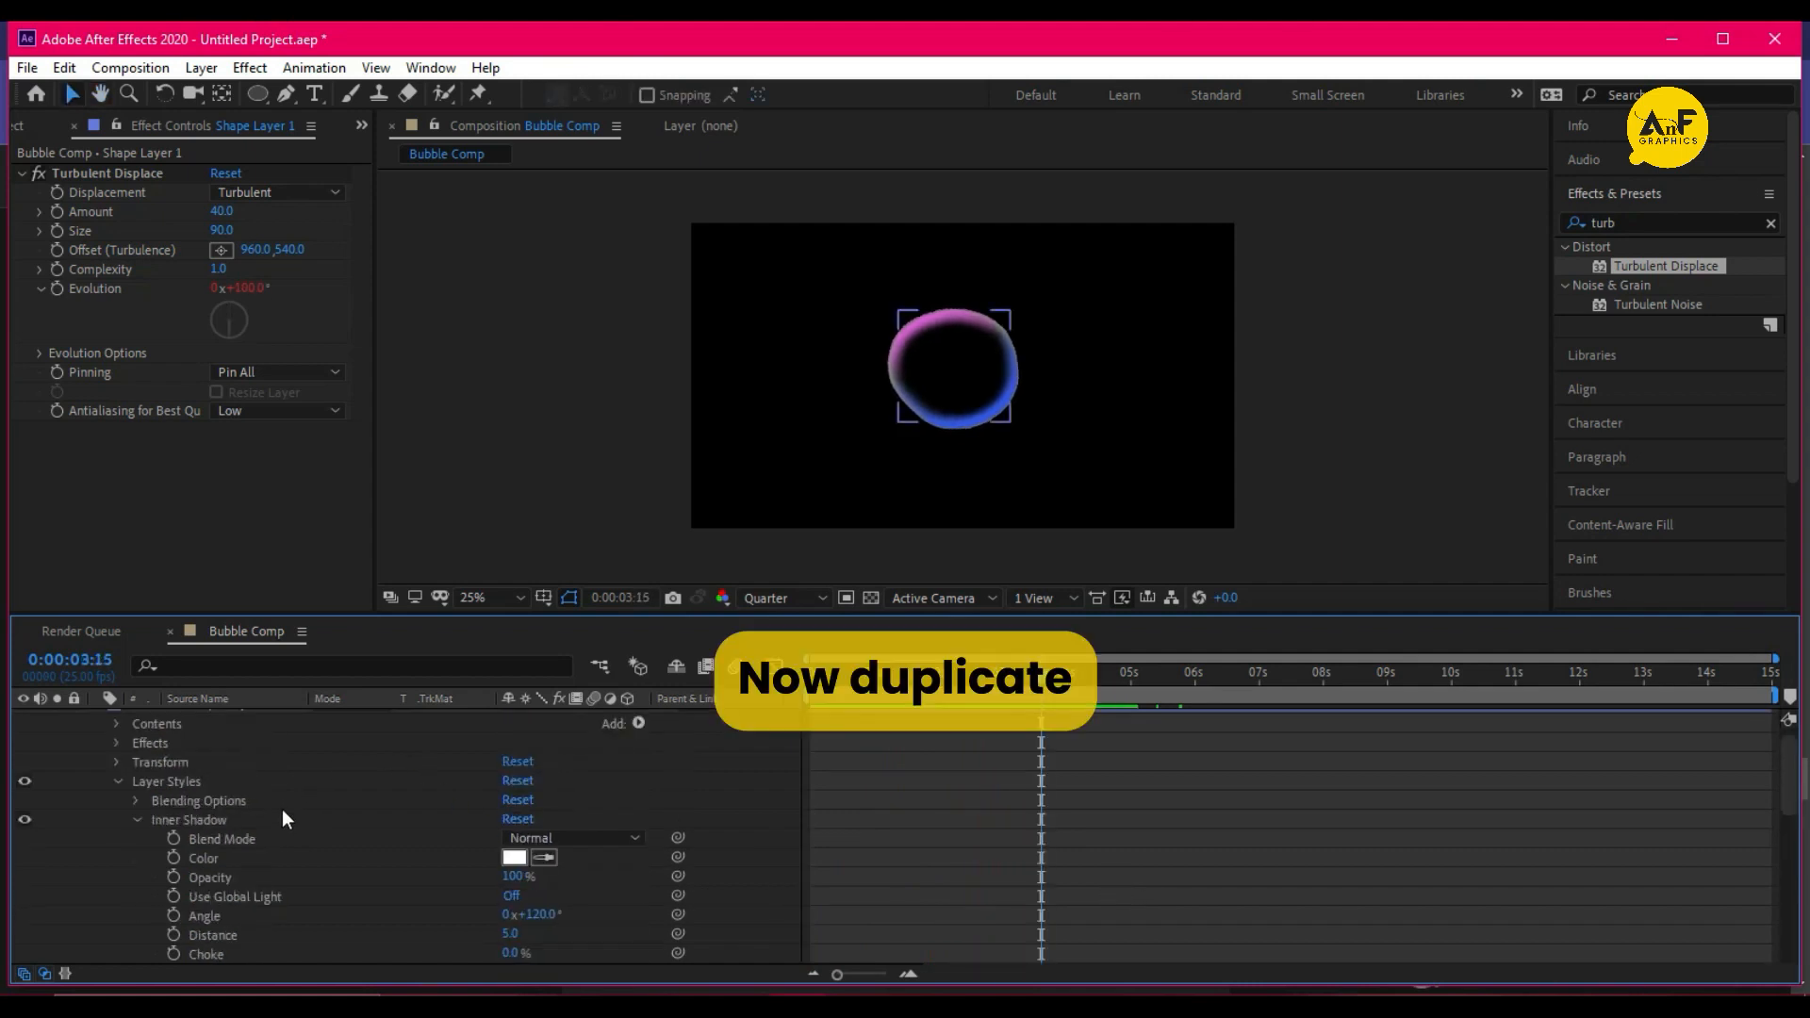
left_click(98, 719)
left_click(231, 722)
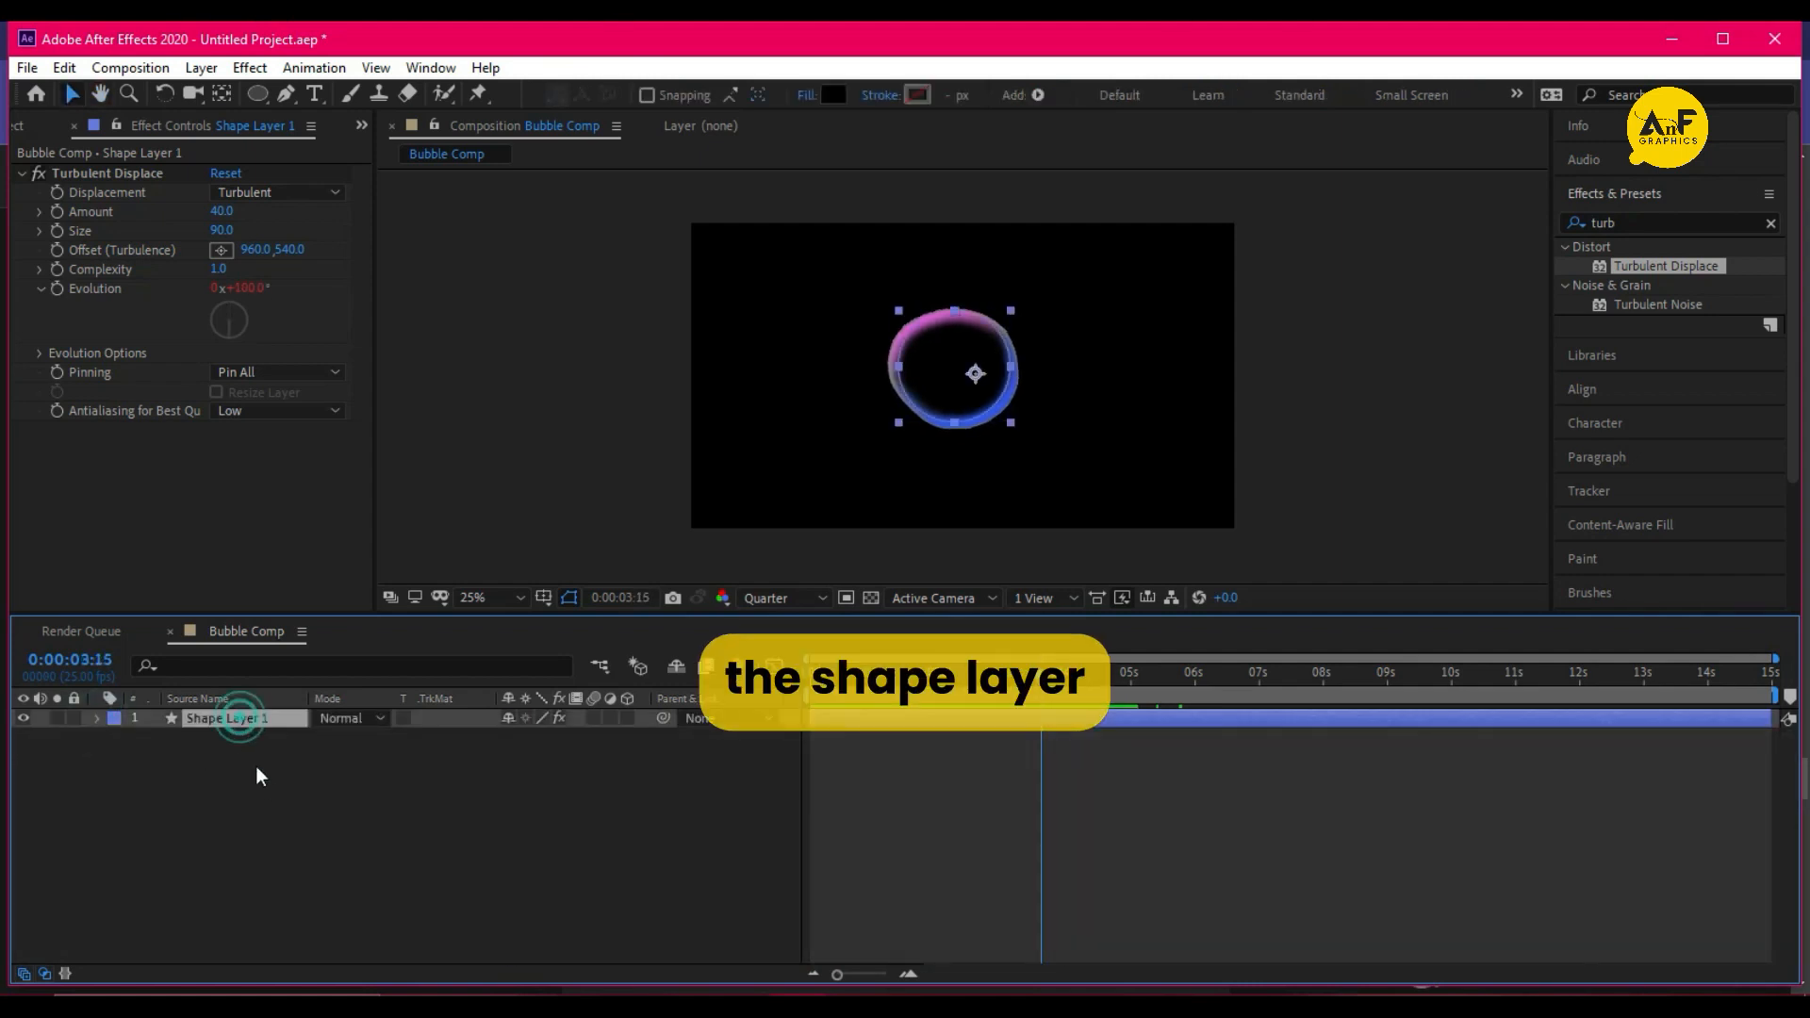
key("ctrl+d")
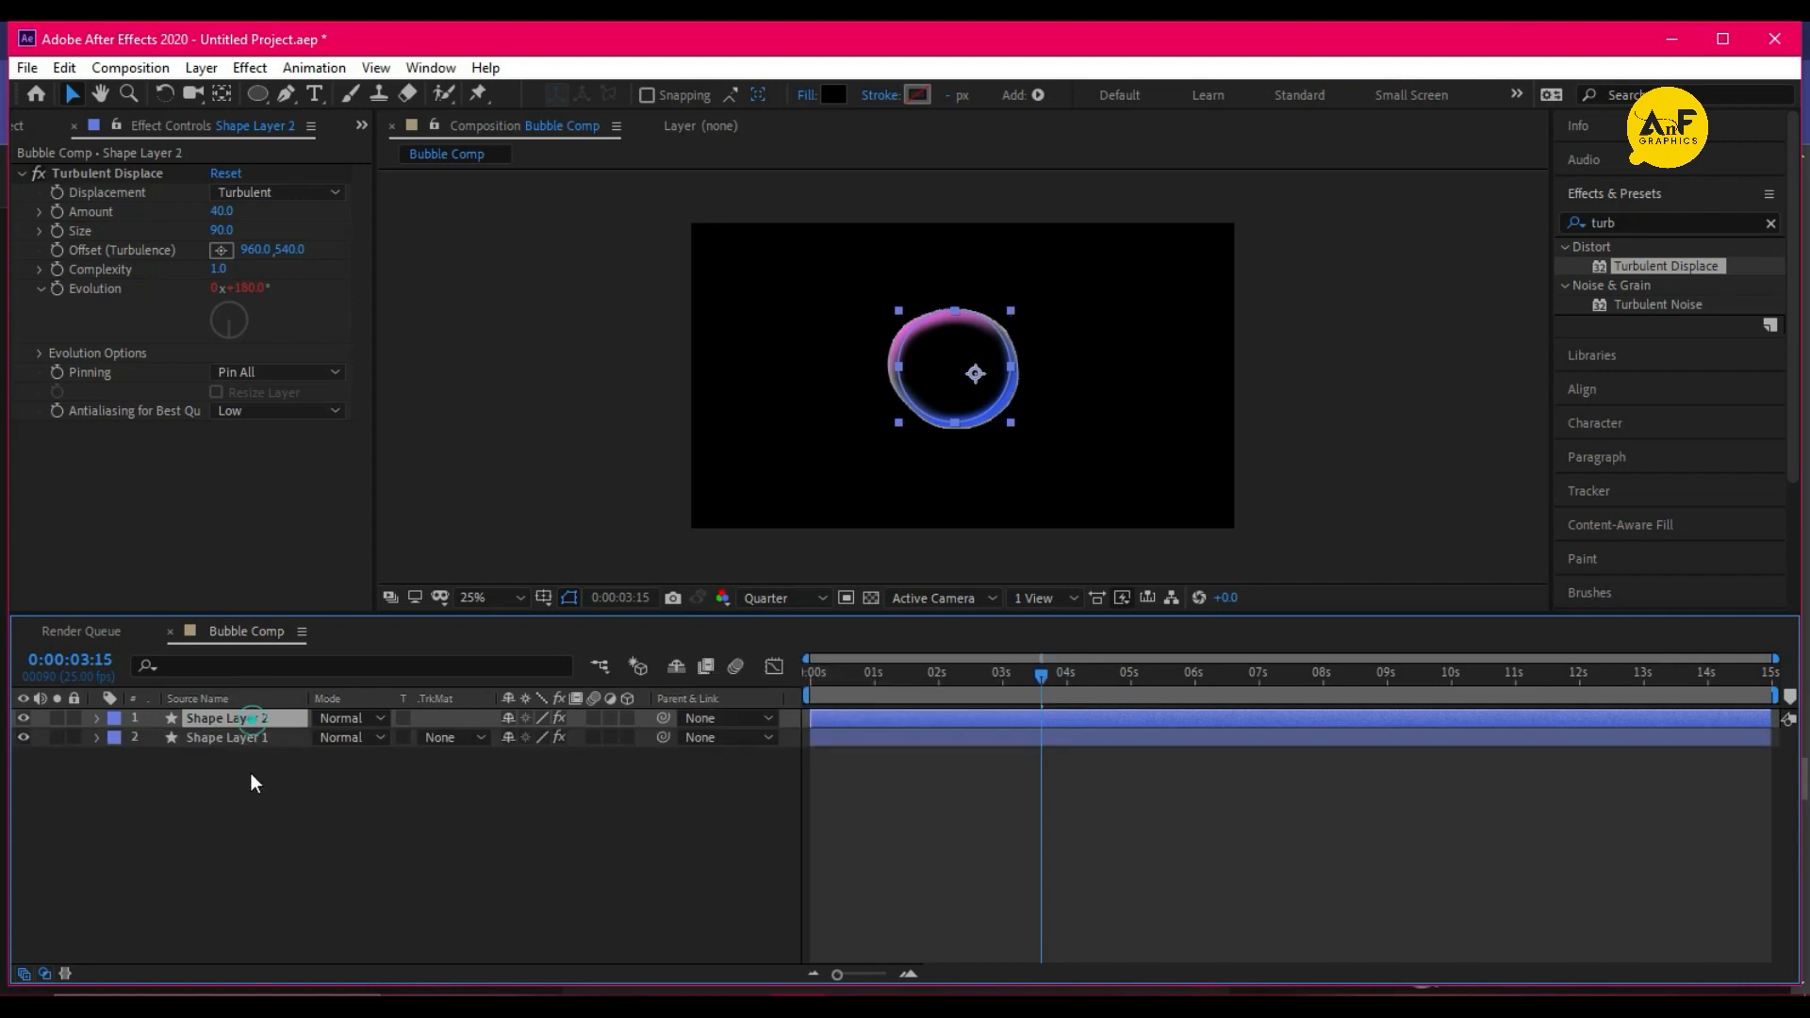
Place Shape Layer 1 against the large bubble's lower-right edge and shrink it into a smaller bubble
left_click(1012, 369)
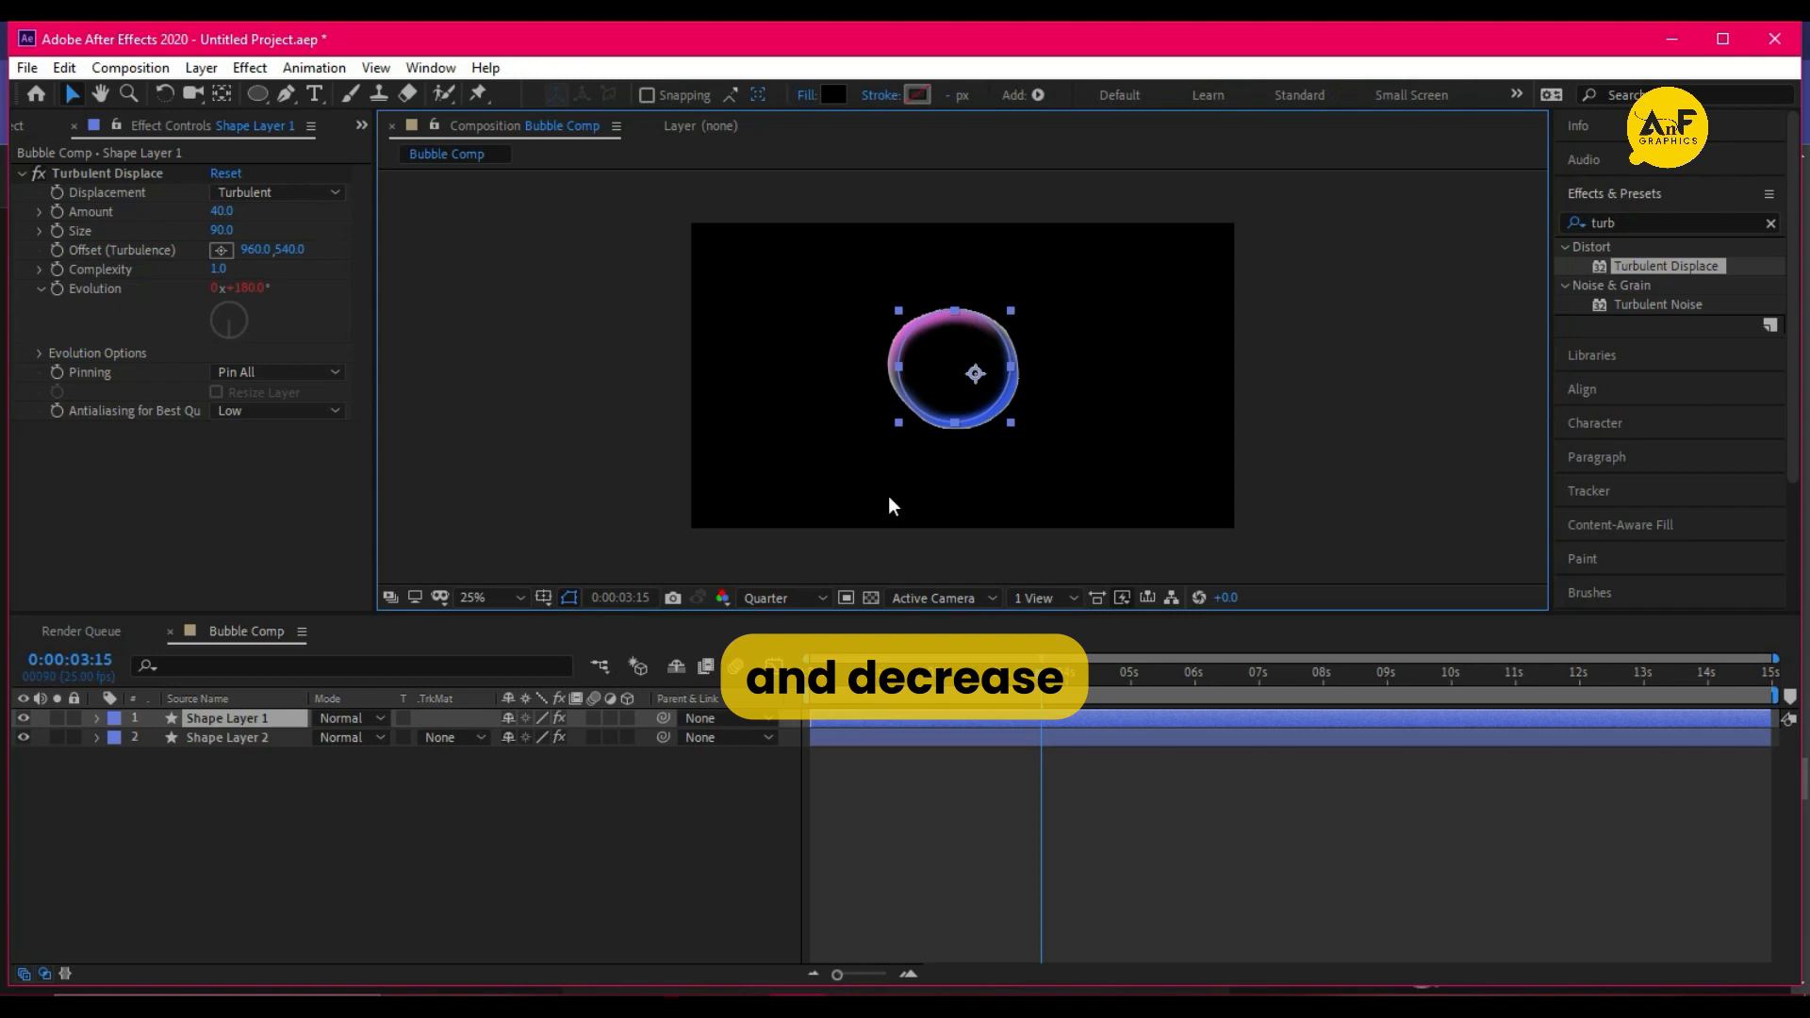
left_click_drag(1009, 374, 1060, 413)
left_click(1047, 426)
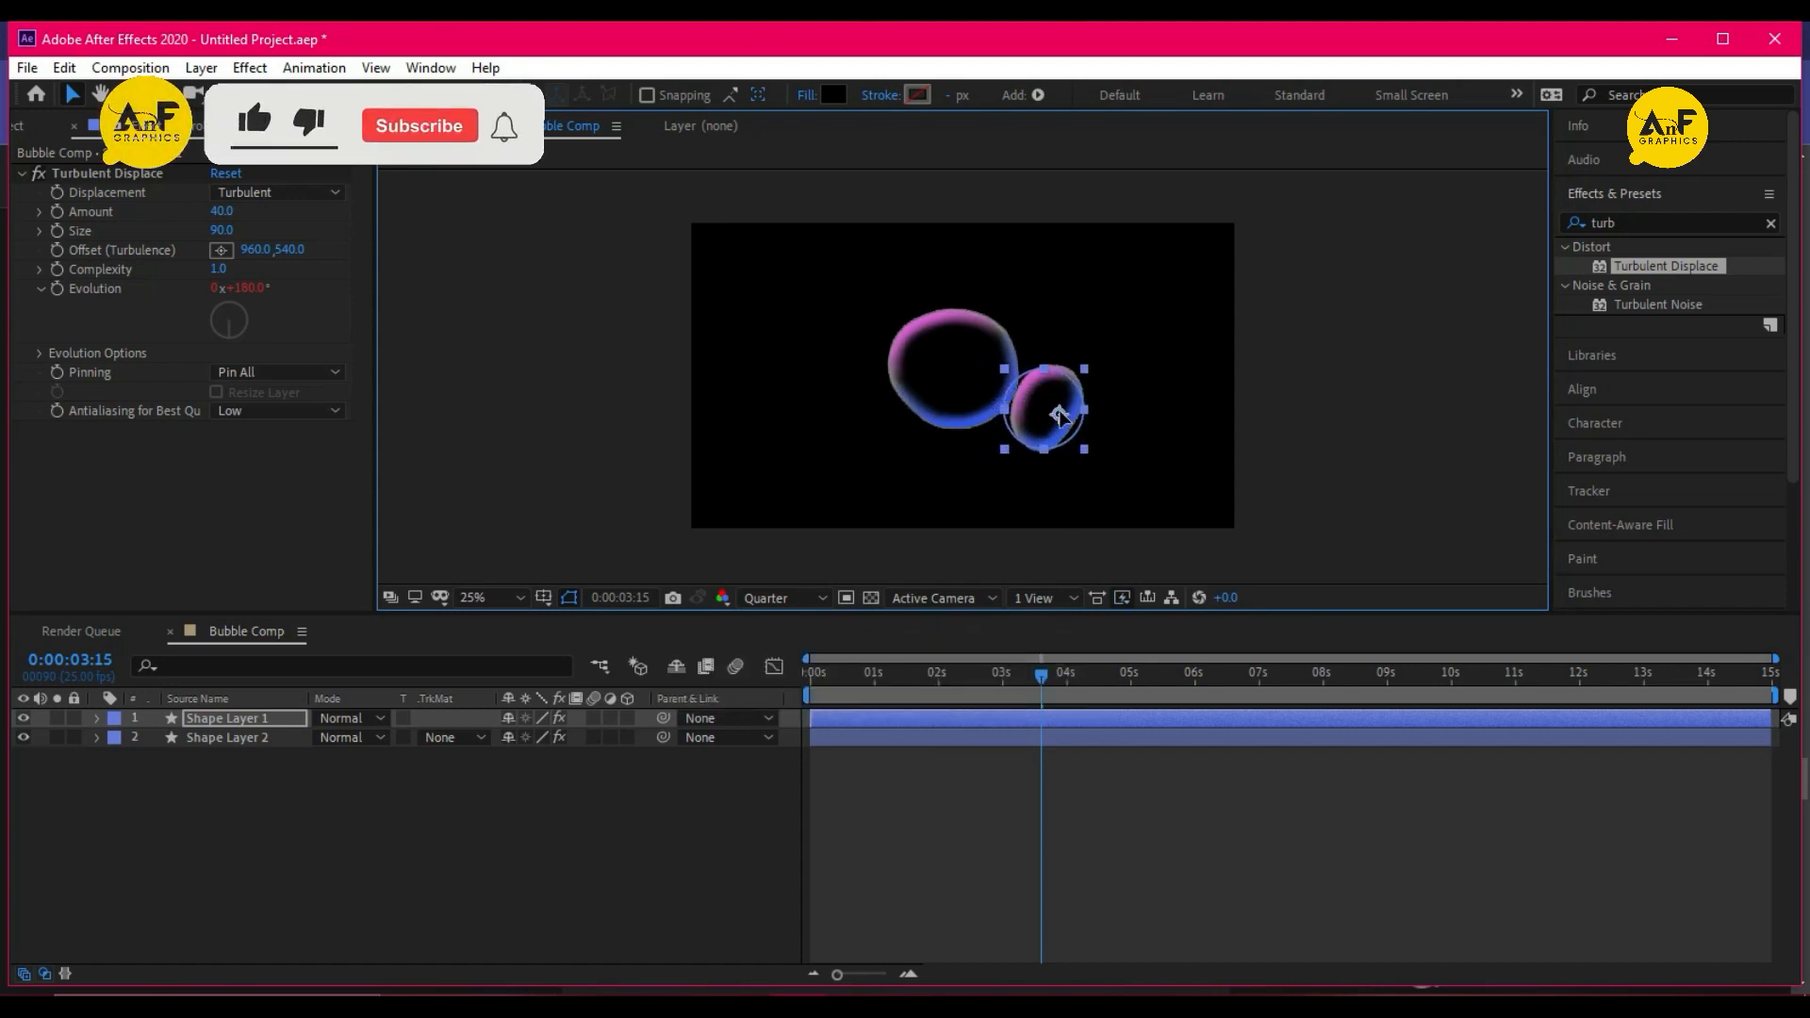
Preview the two bubbles together from the start of the composition
left_click(823, 666)
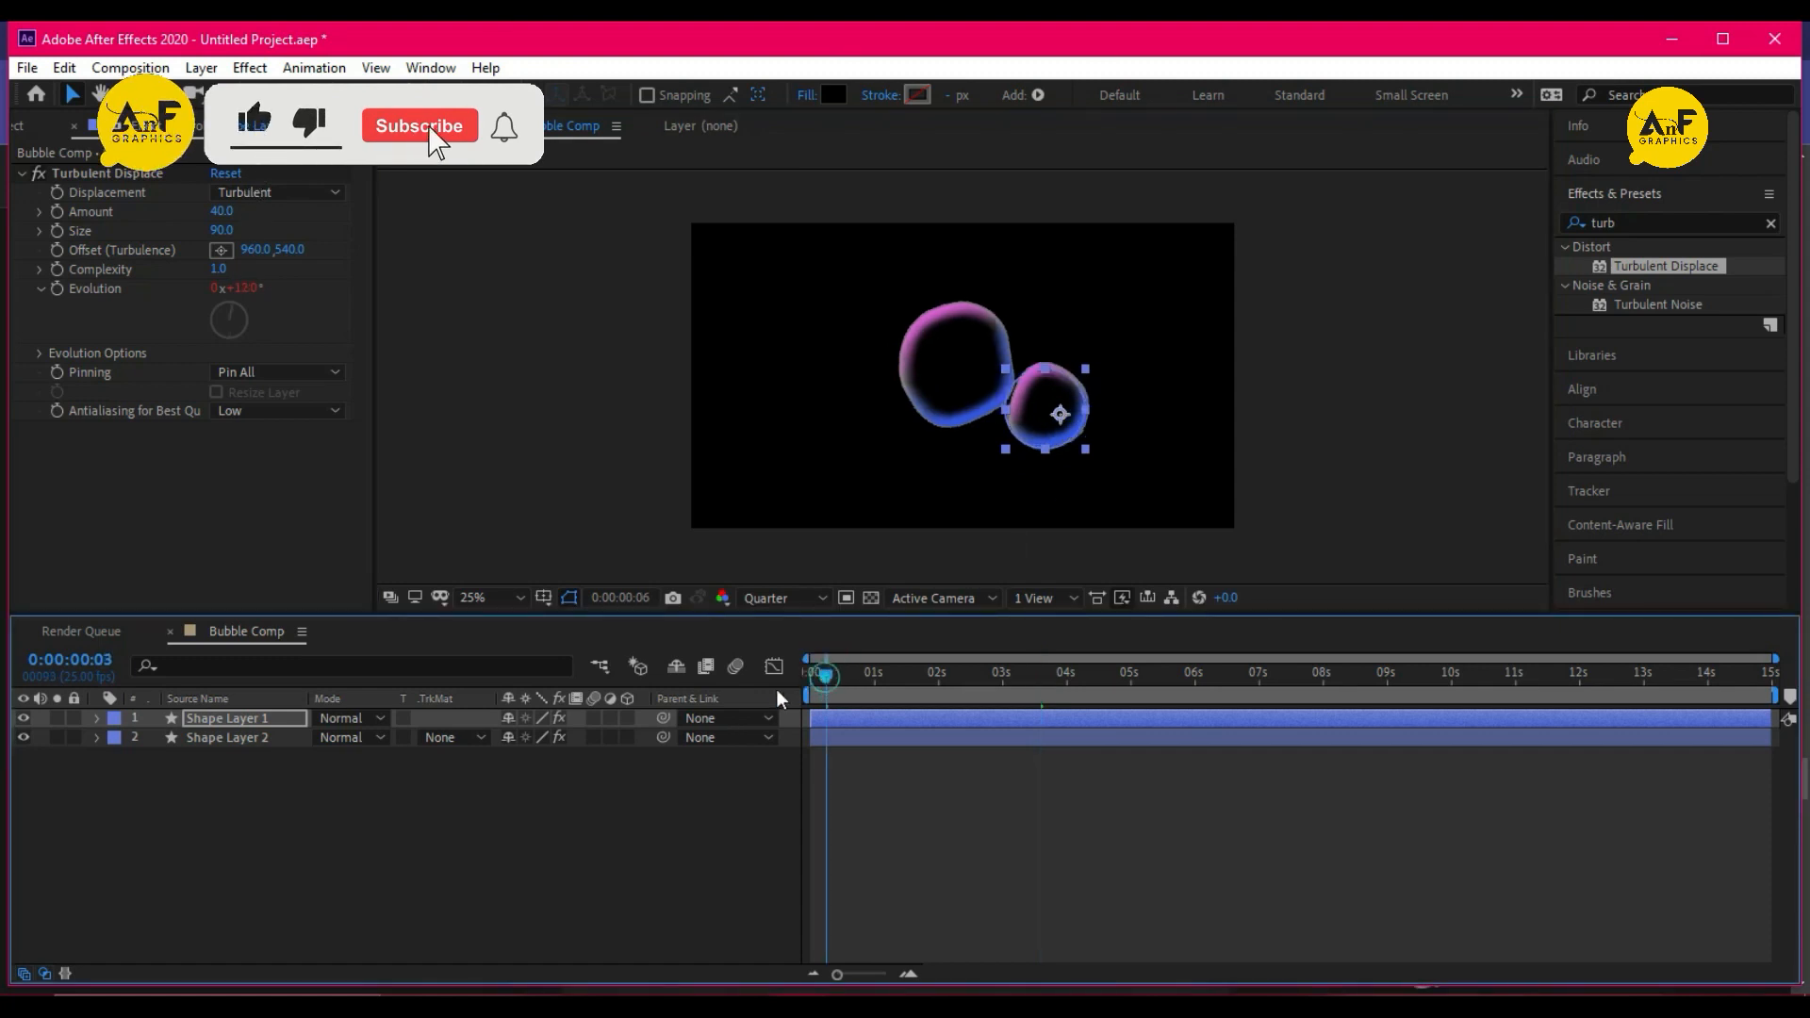
left_click(810, 676)
key("space")
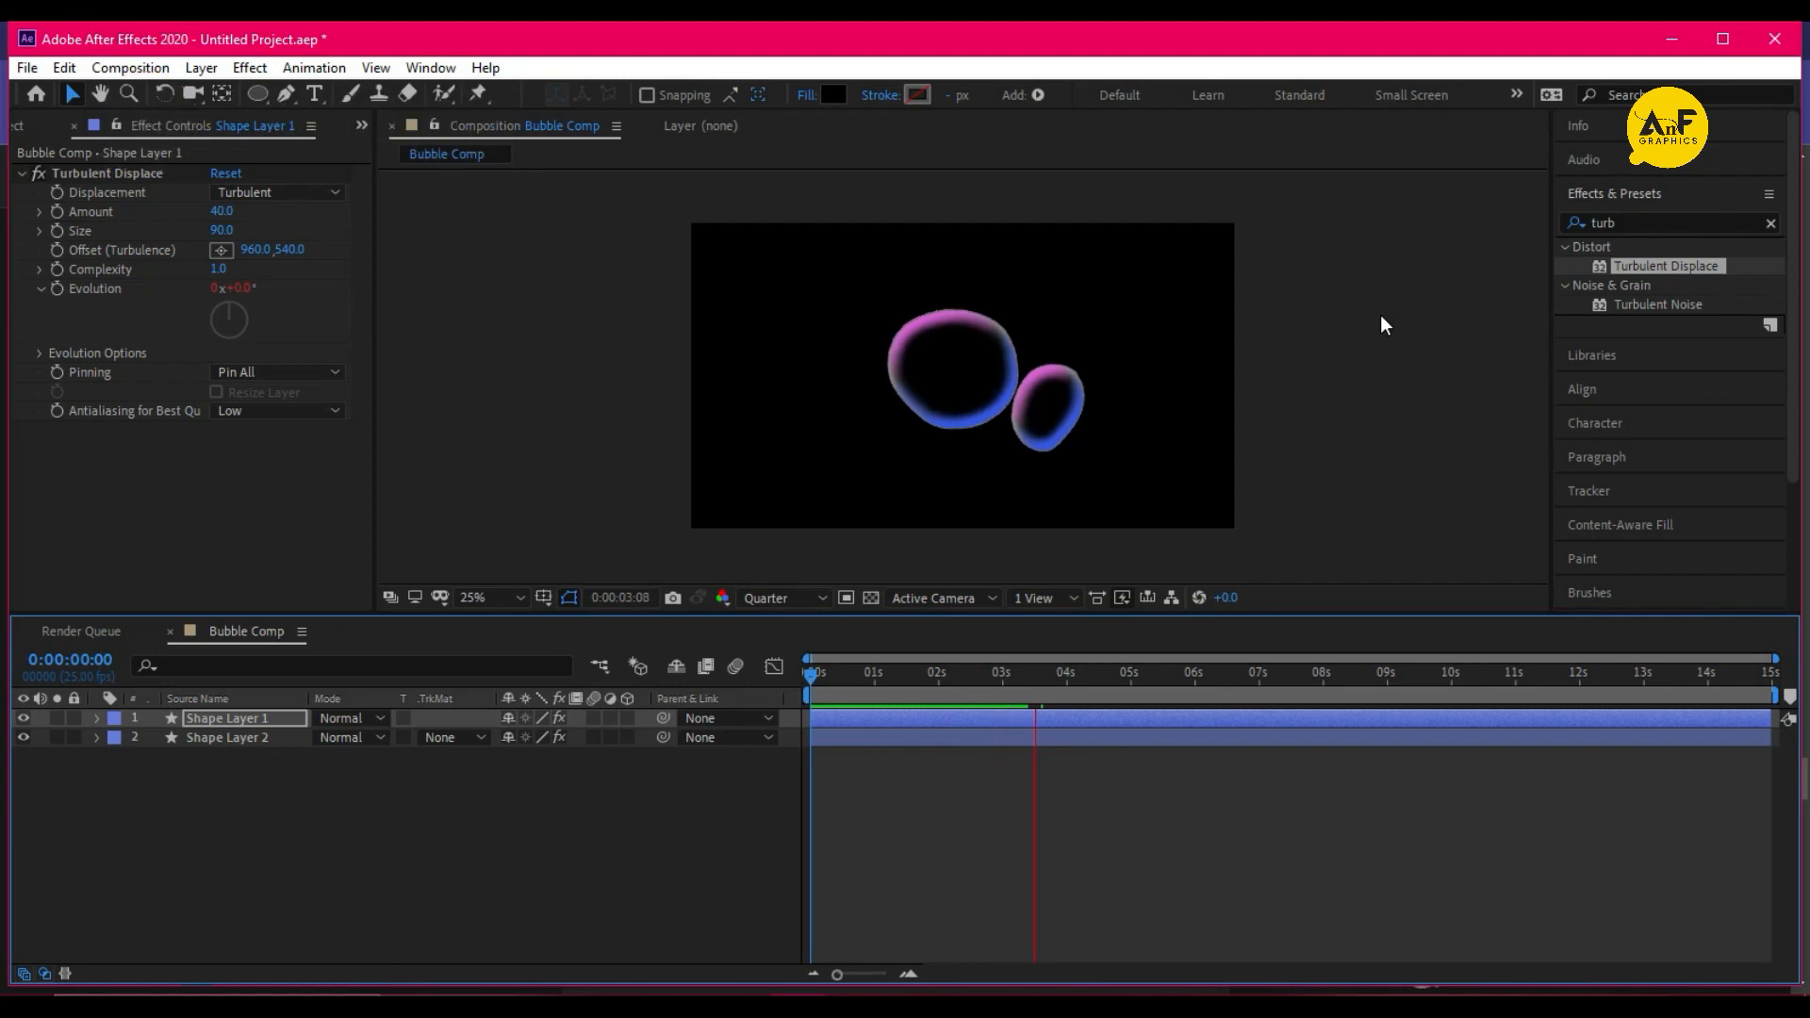
key("space")
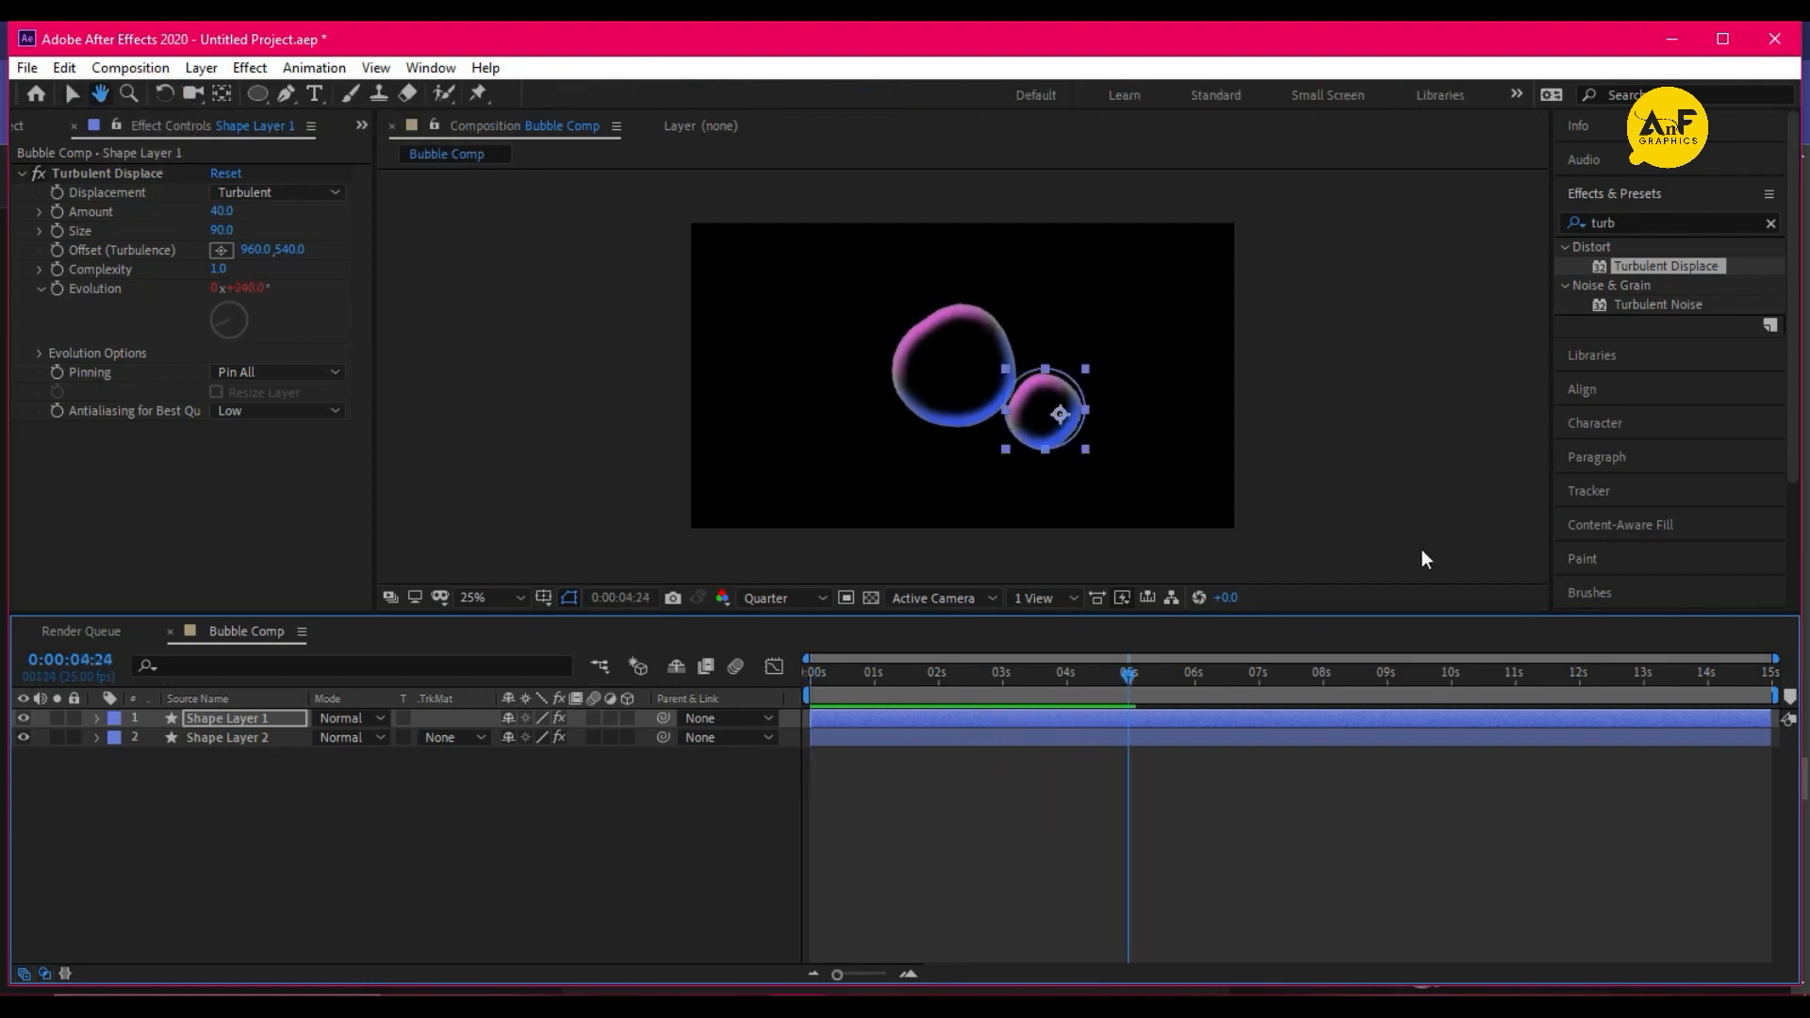
Add a new adjustment layer above both shape layers
left_click(249, 799)
right_click(249, 800)
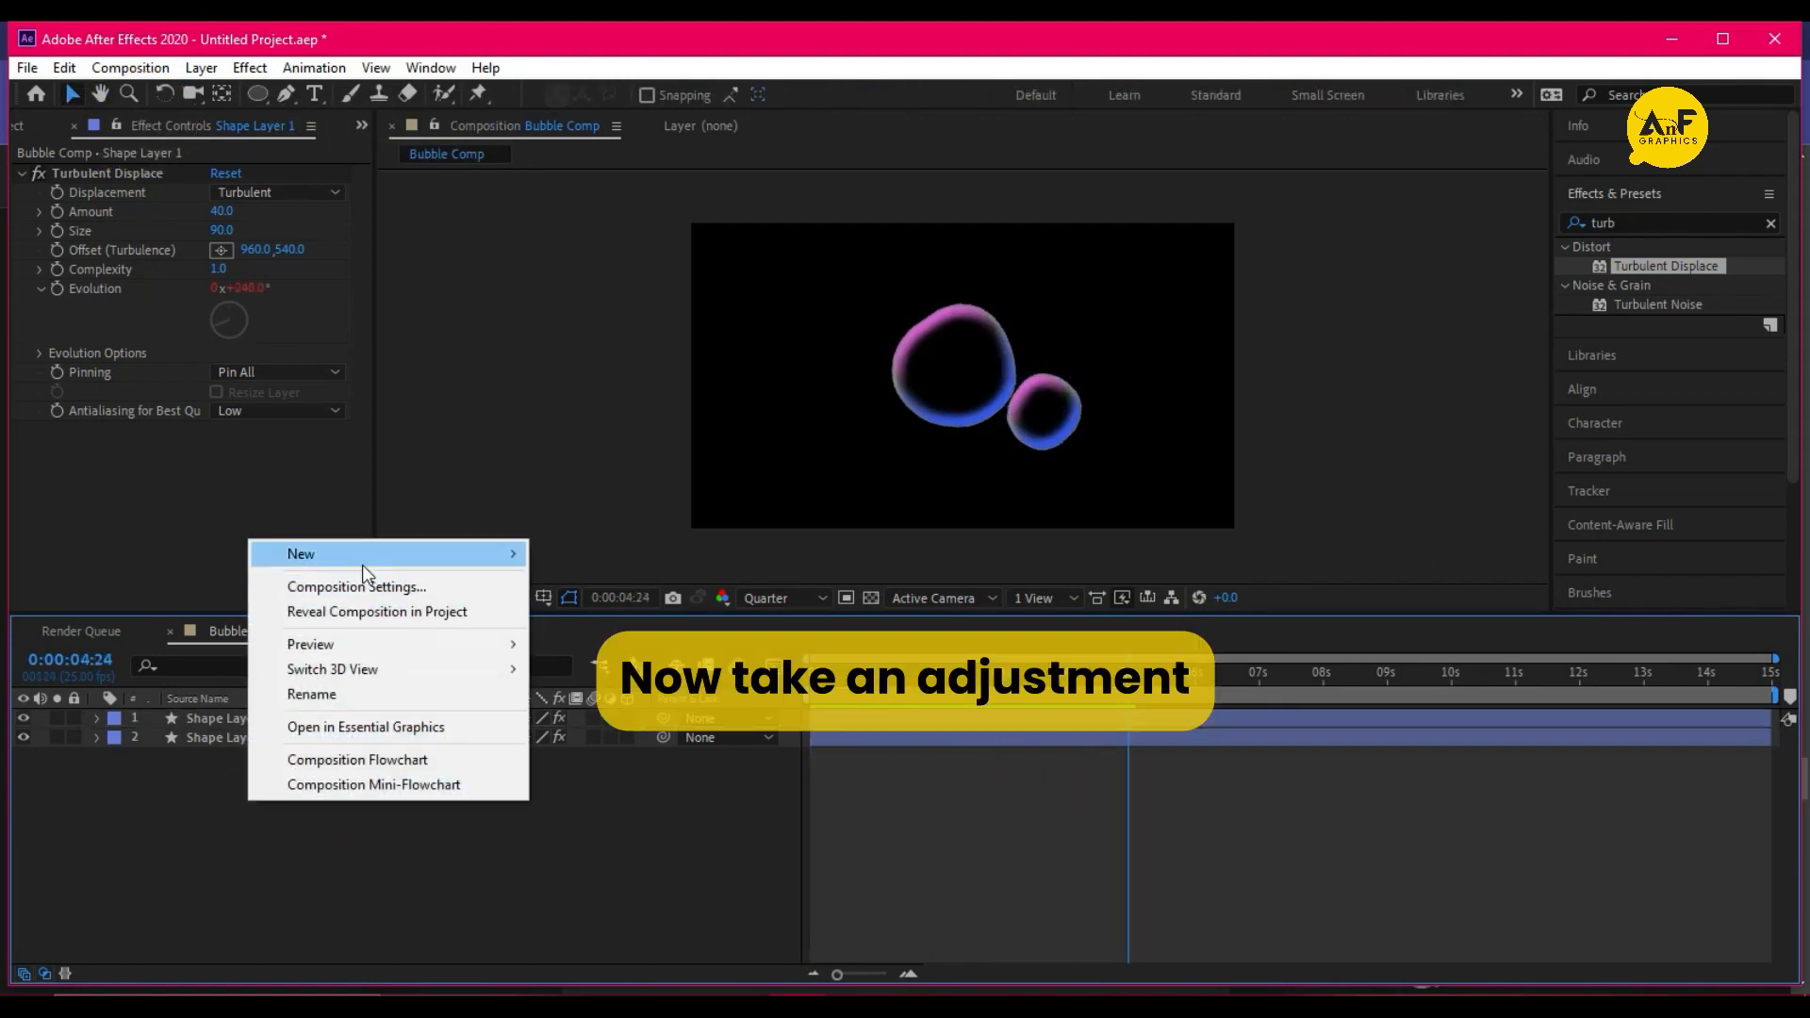
left_click(365, 554)
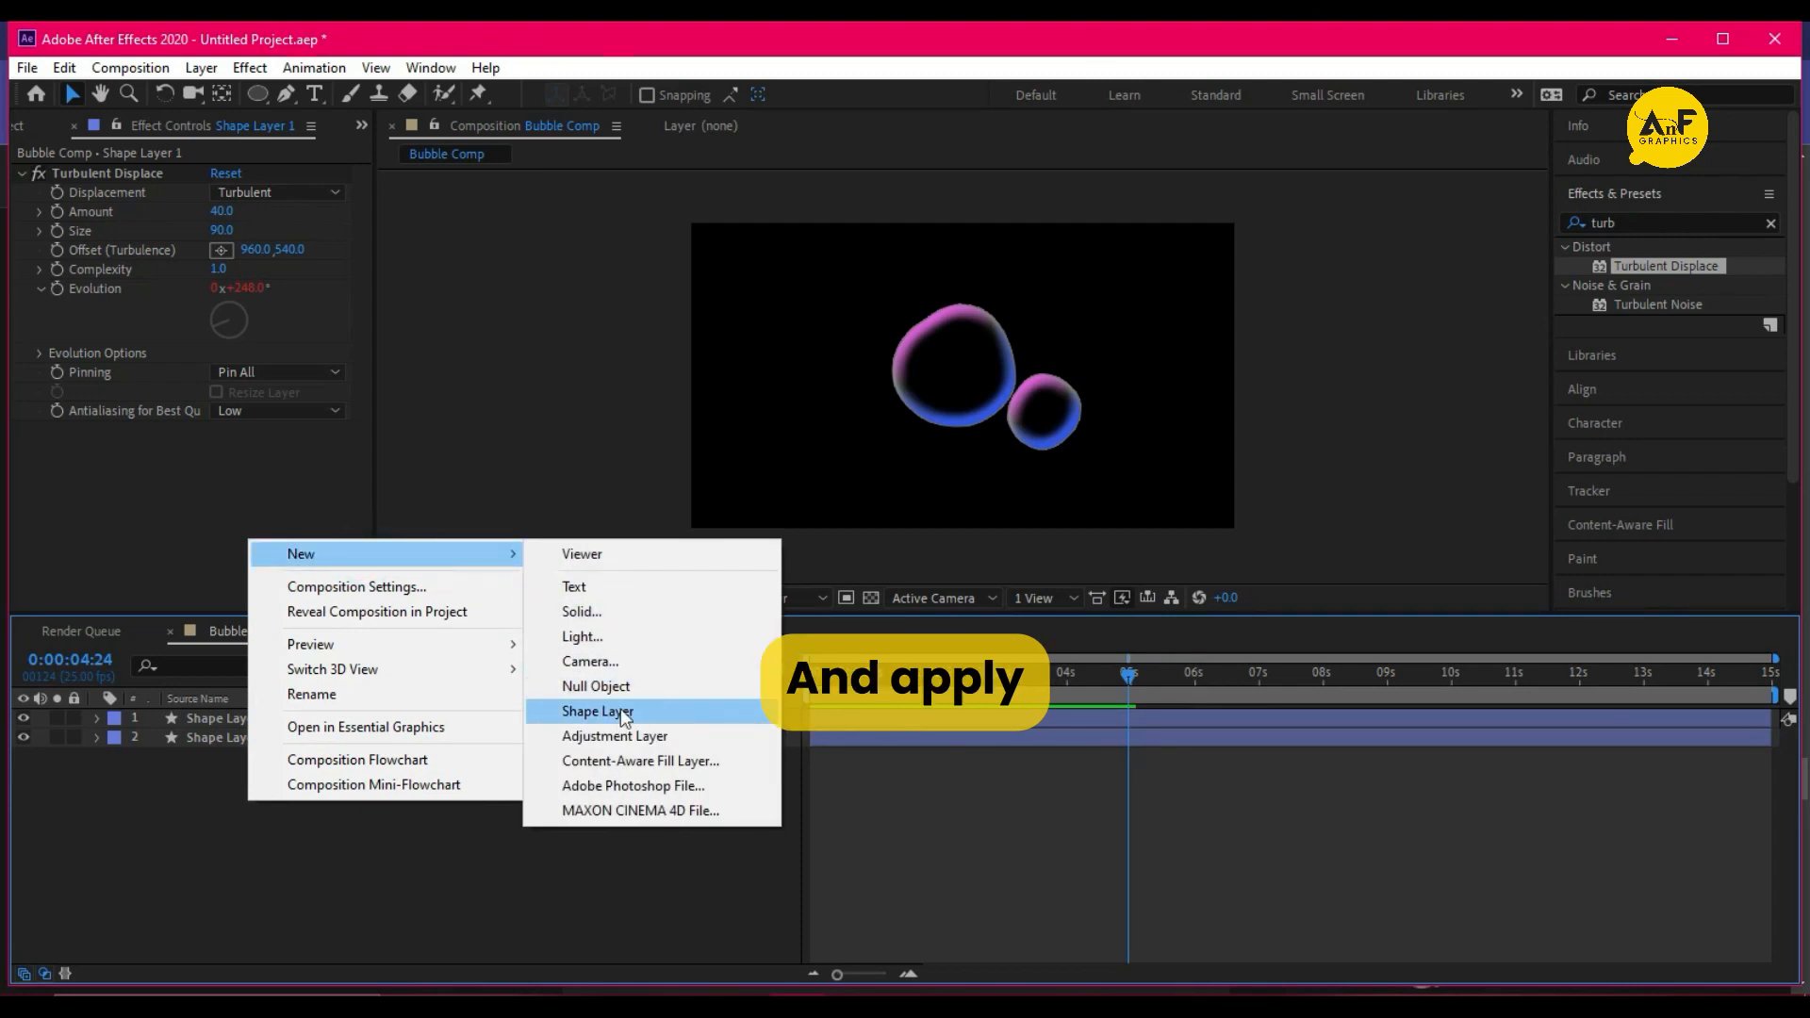
left_click(614, 735)
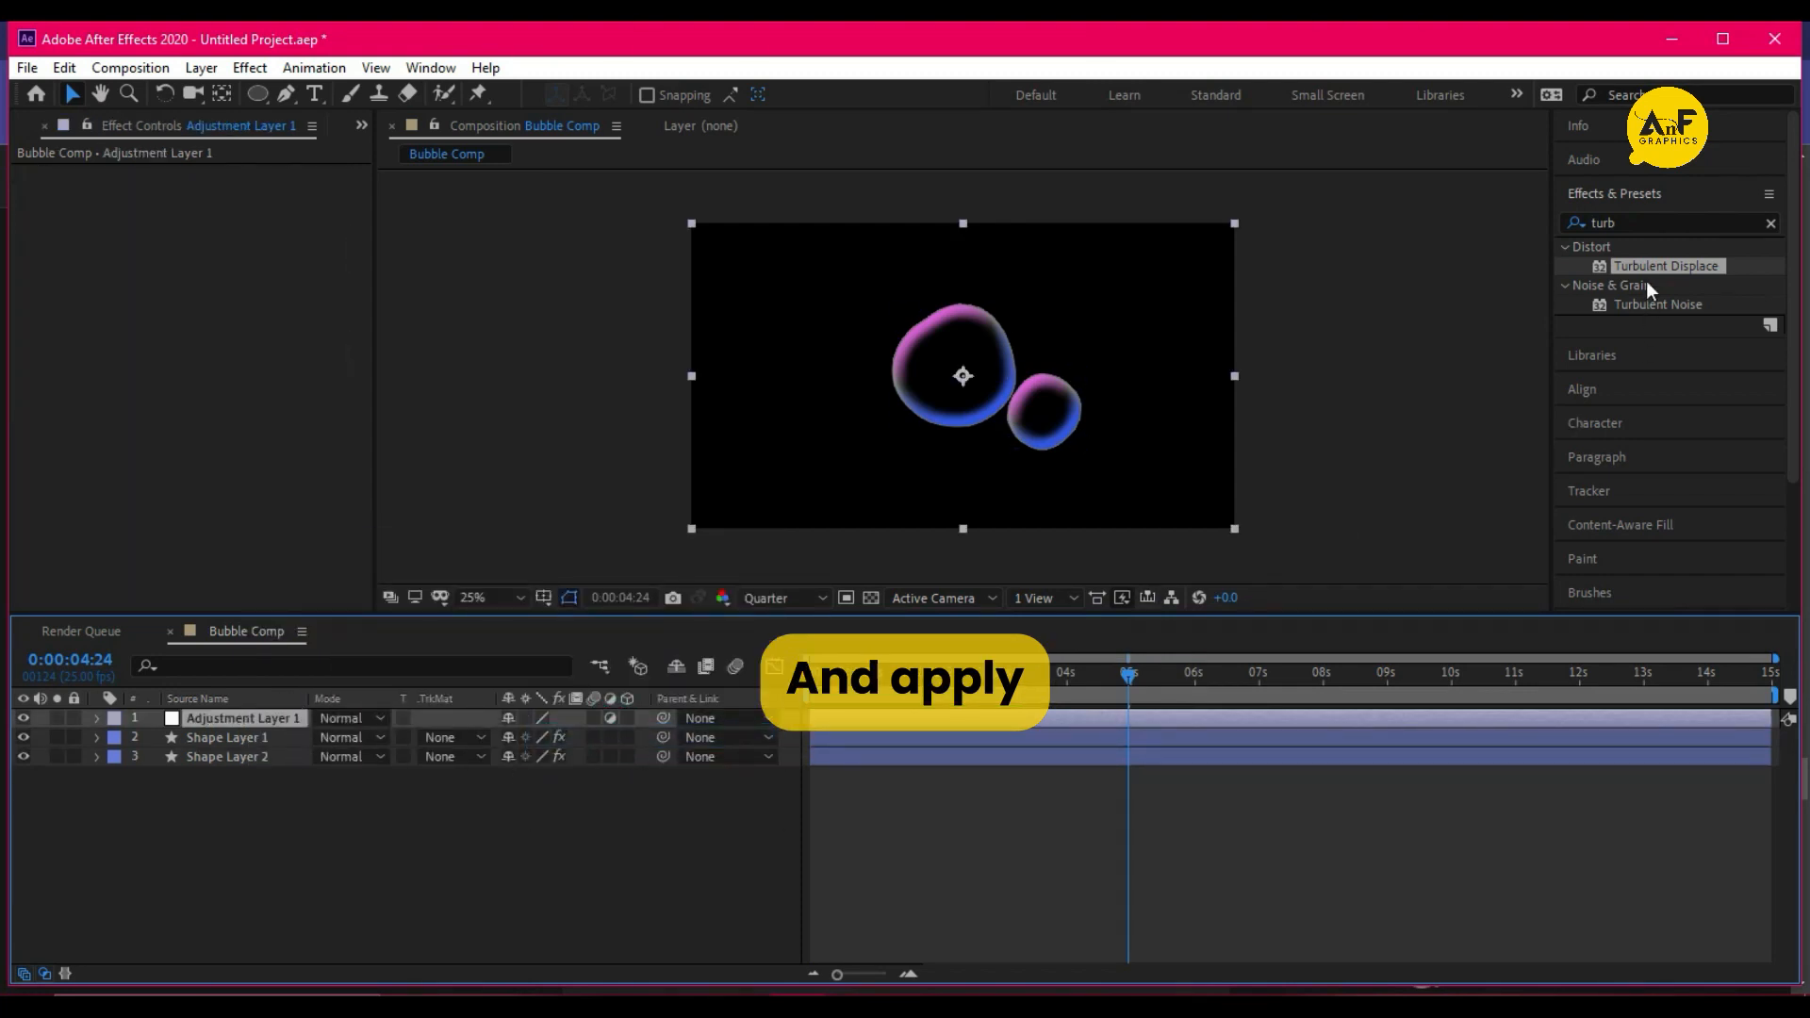
Apply Gaussian Blur to Adjustment Layer 1 and set its blurriness to 50
left_click(1636, 222)
type("gaus")
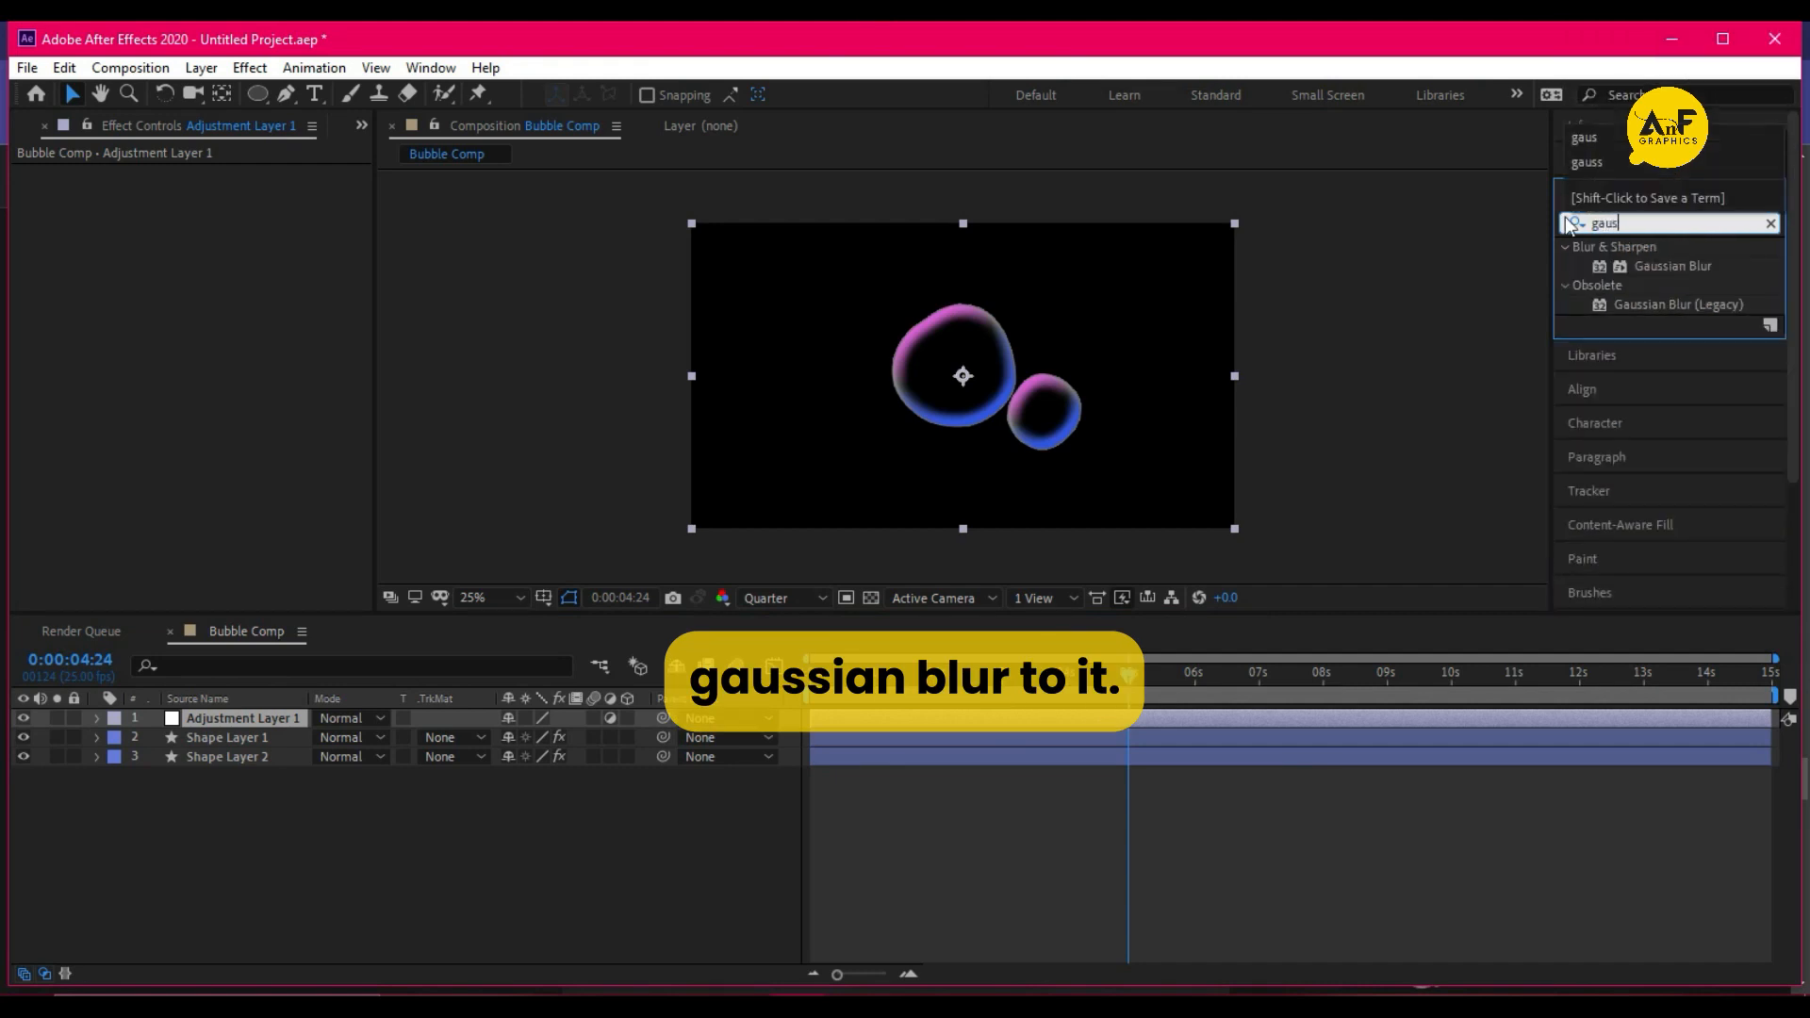
double_click(1691, 267)
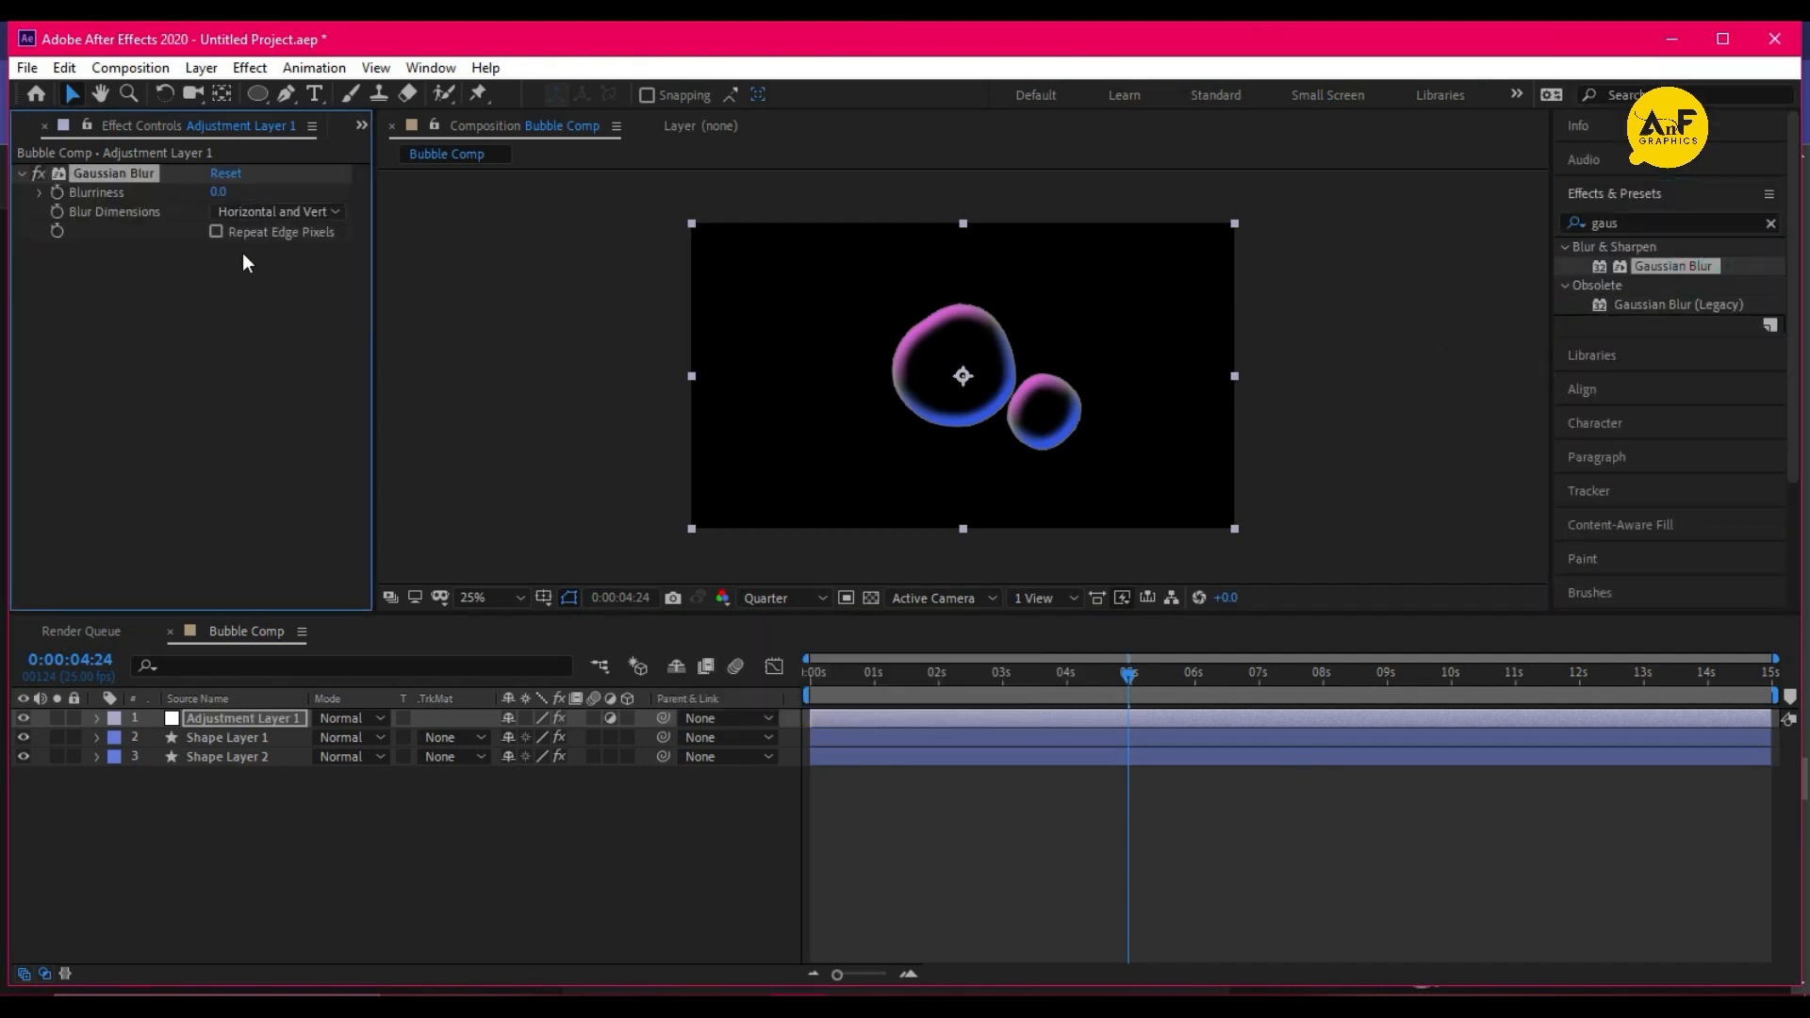
left_click_drag(219, 191, 353, 195)
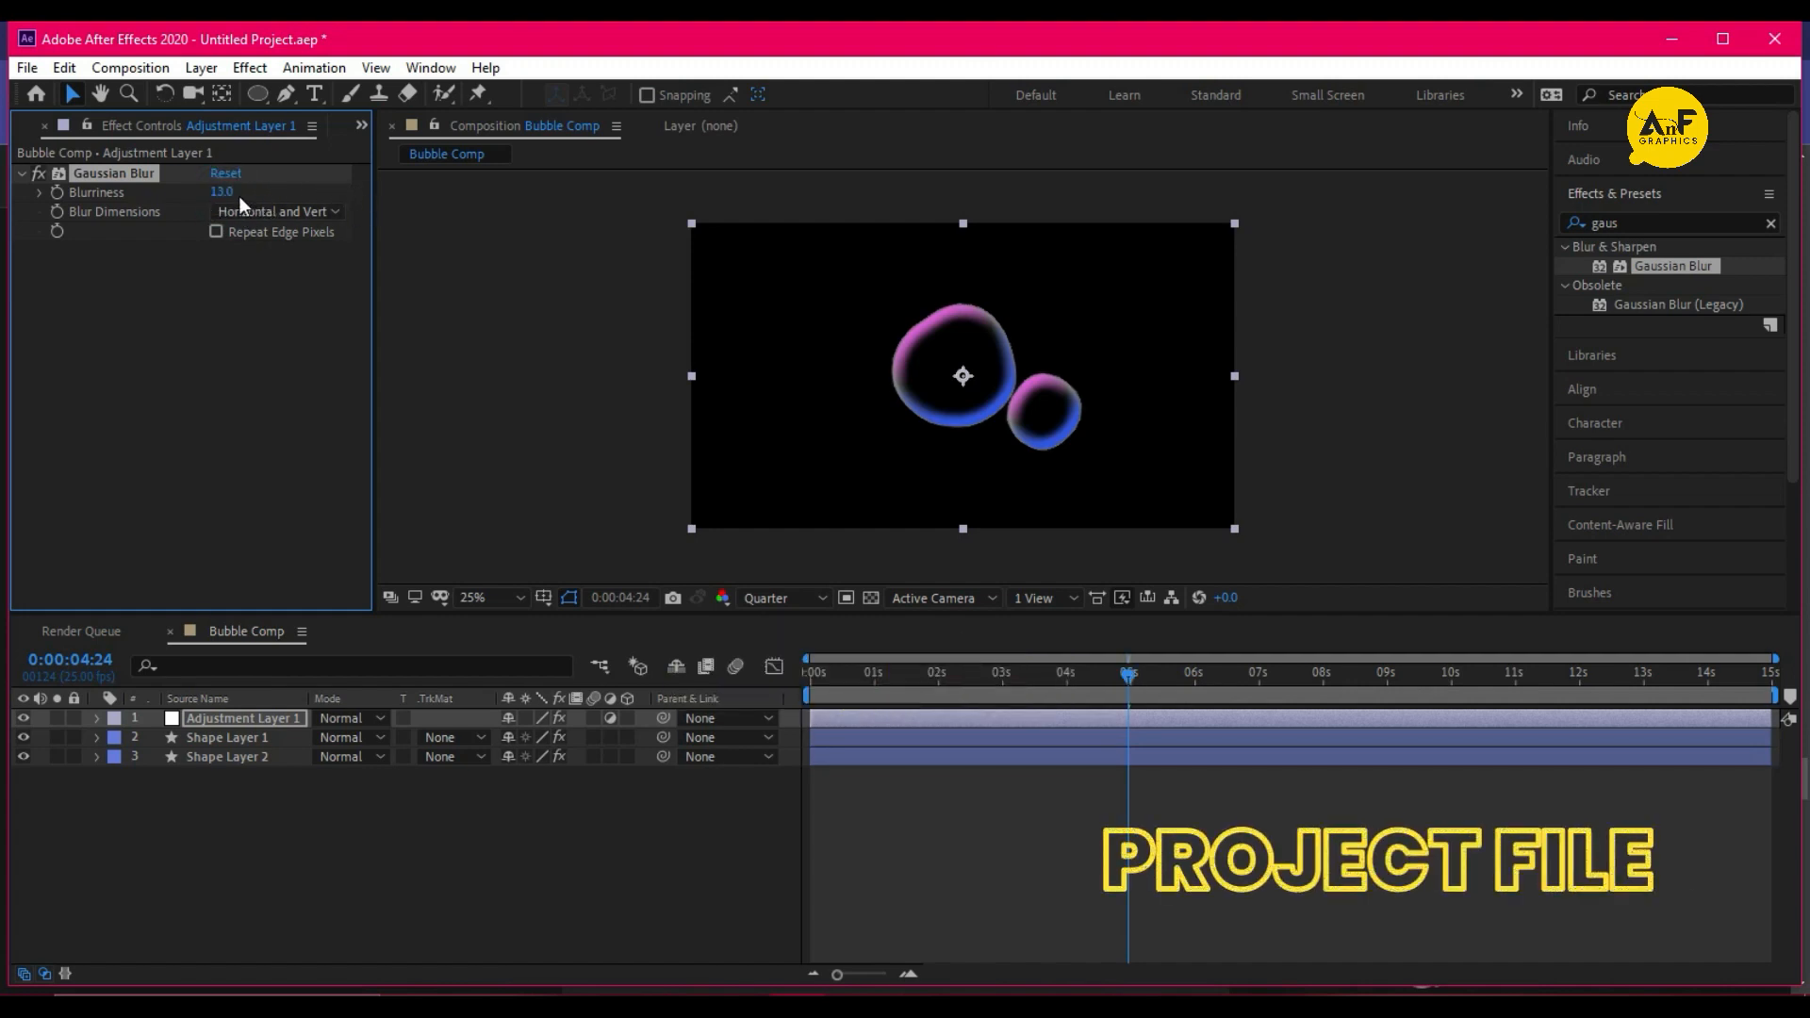
type("50")
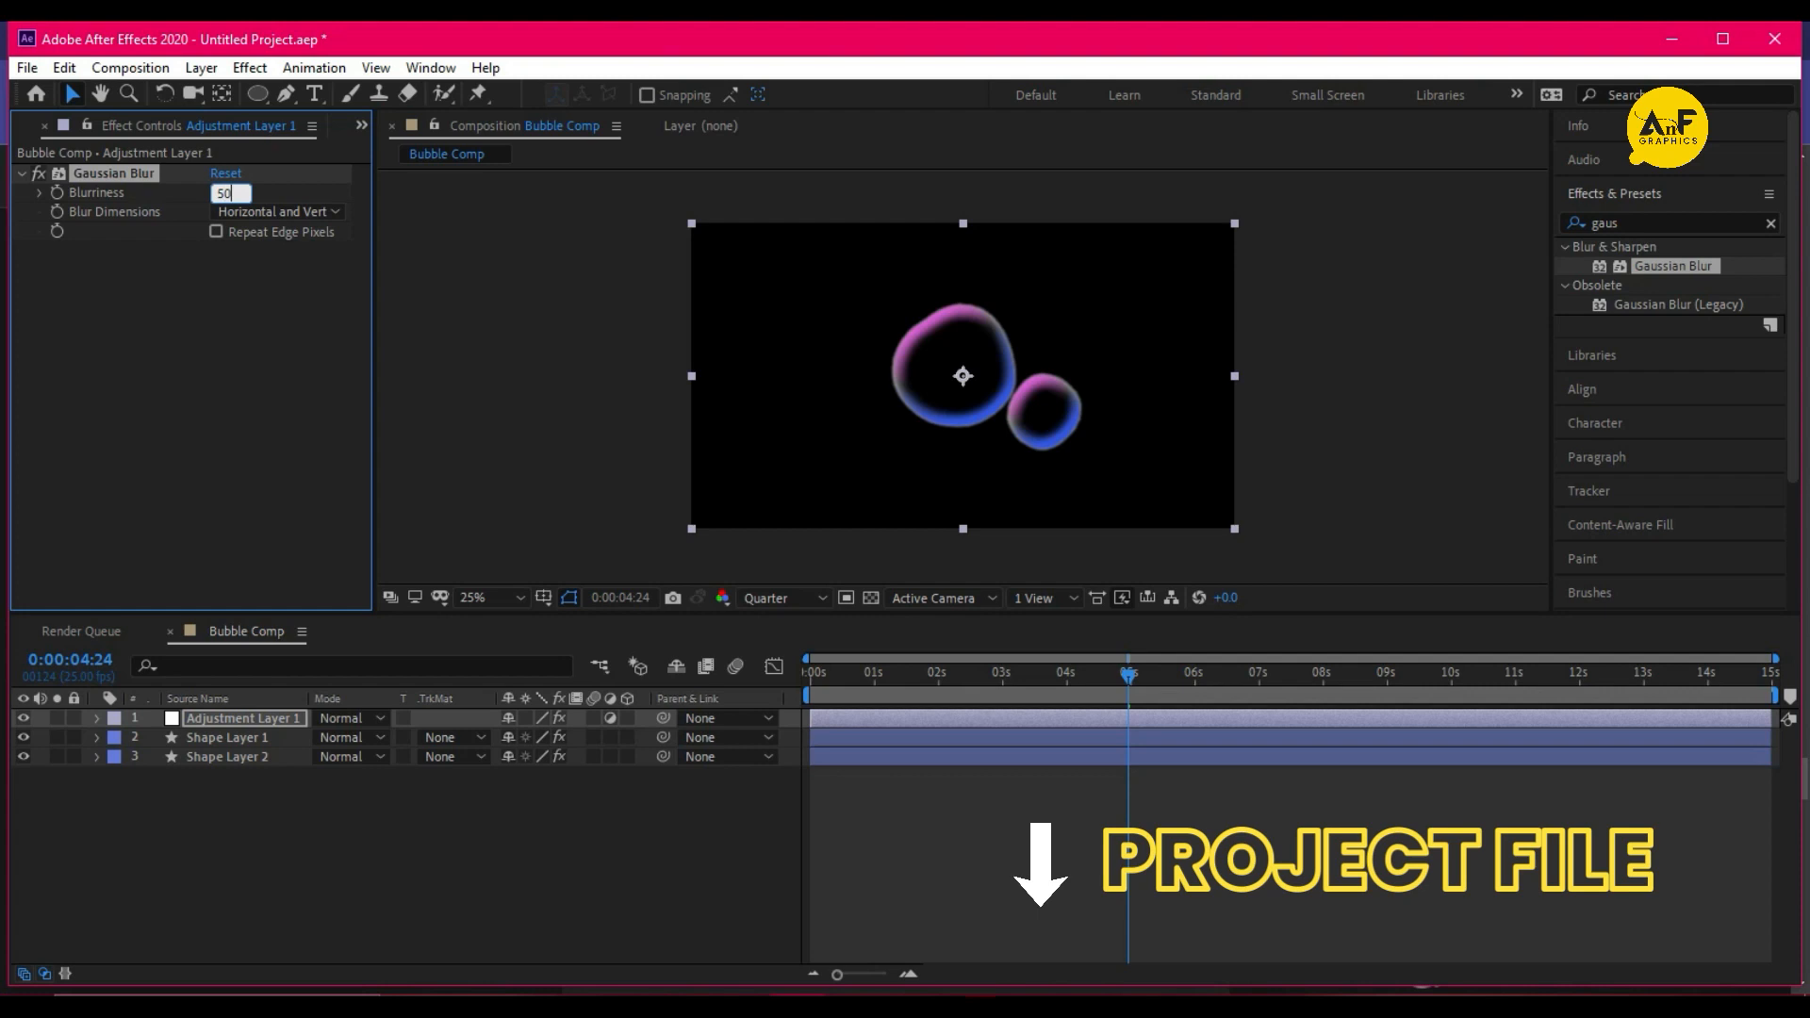
key("Return")
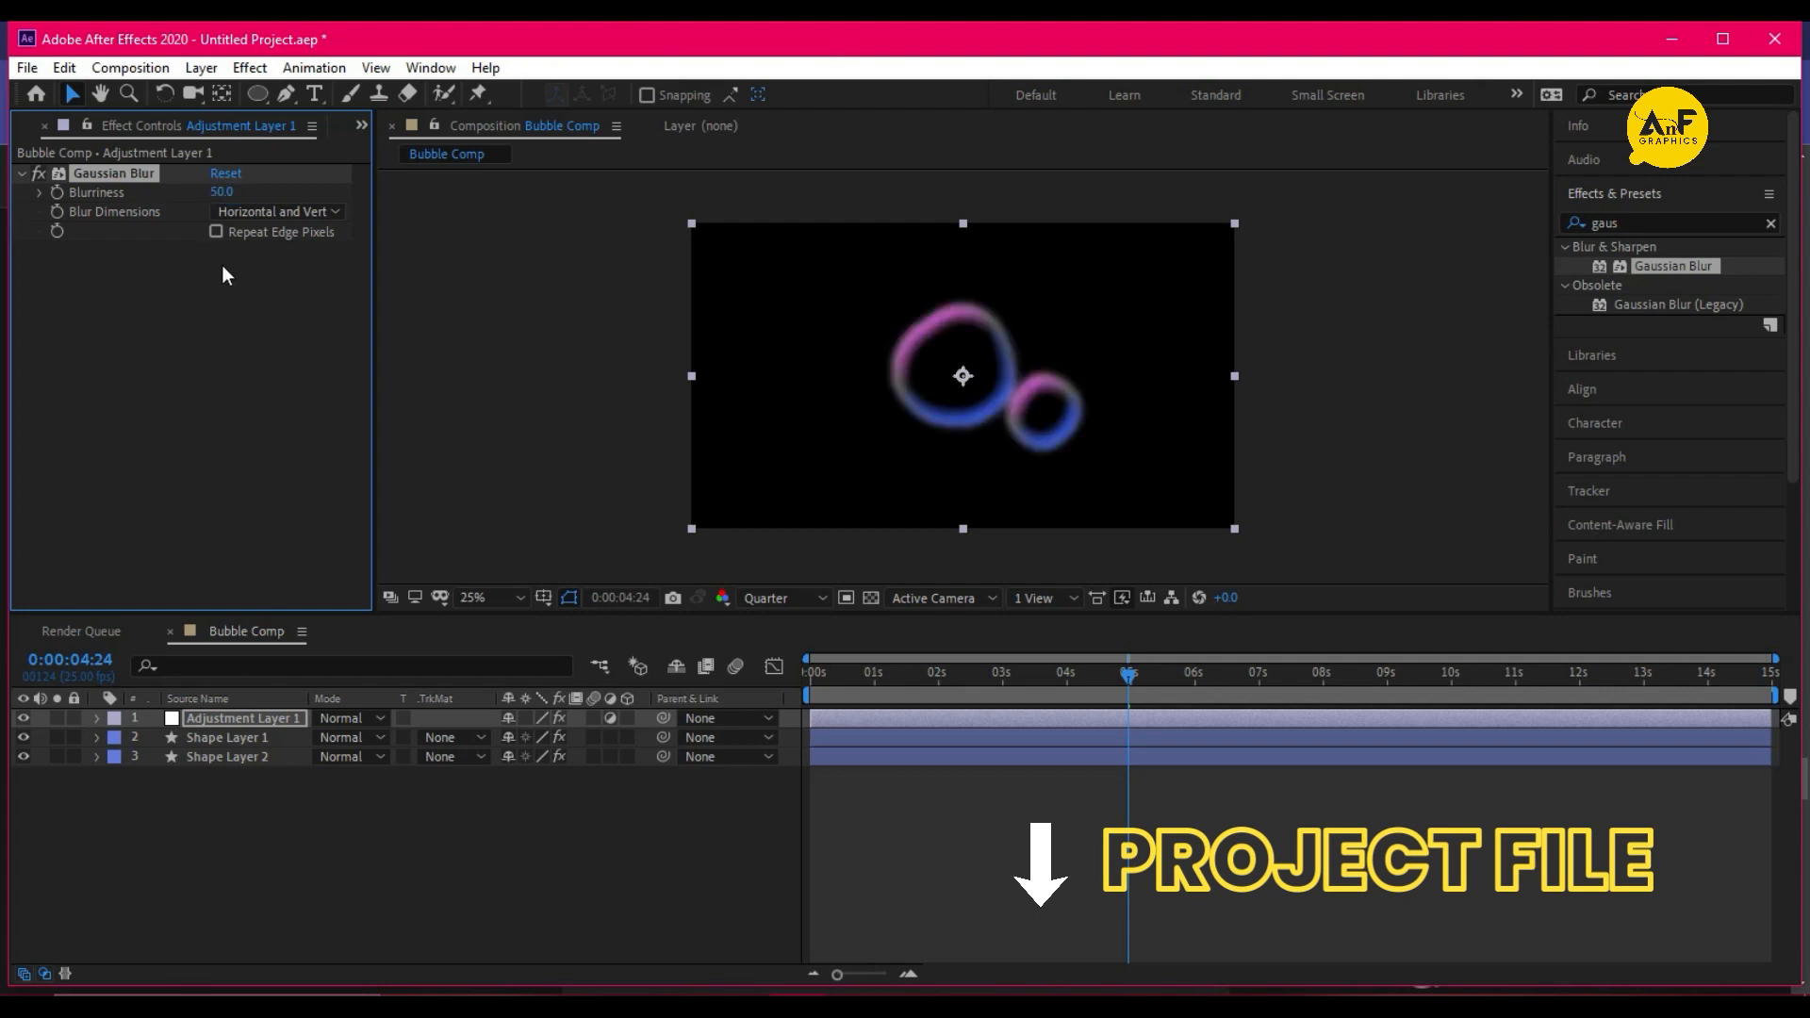
Find the Matte Choker effect and apply it to Adjustment Layer 1
left_click(1614, 227)
left_click_drag(1634, 222, 1540, 221)
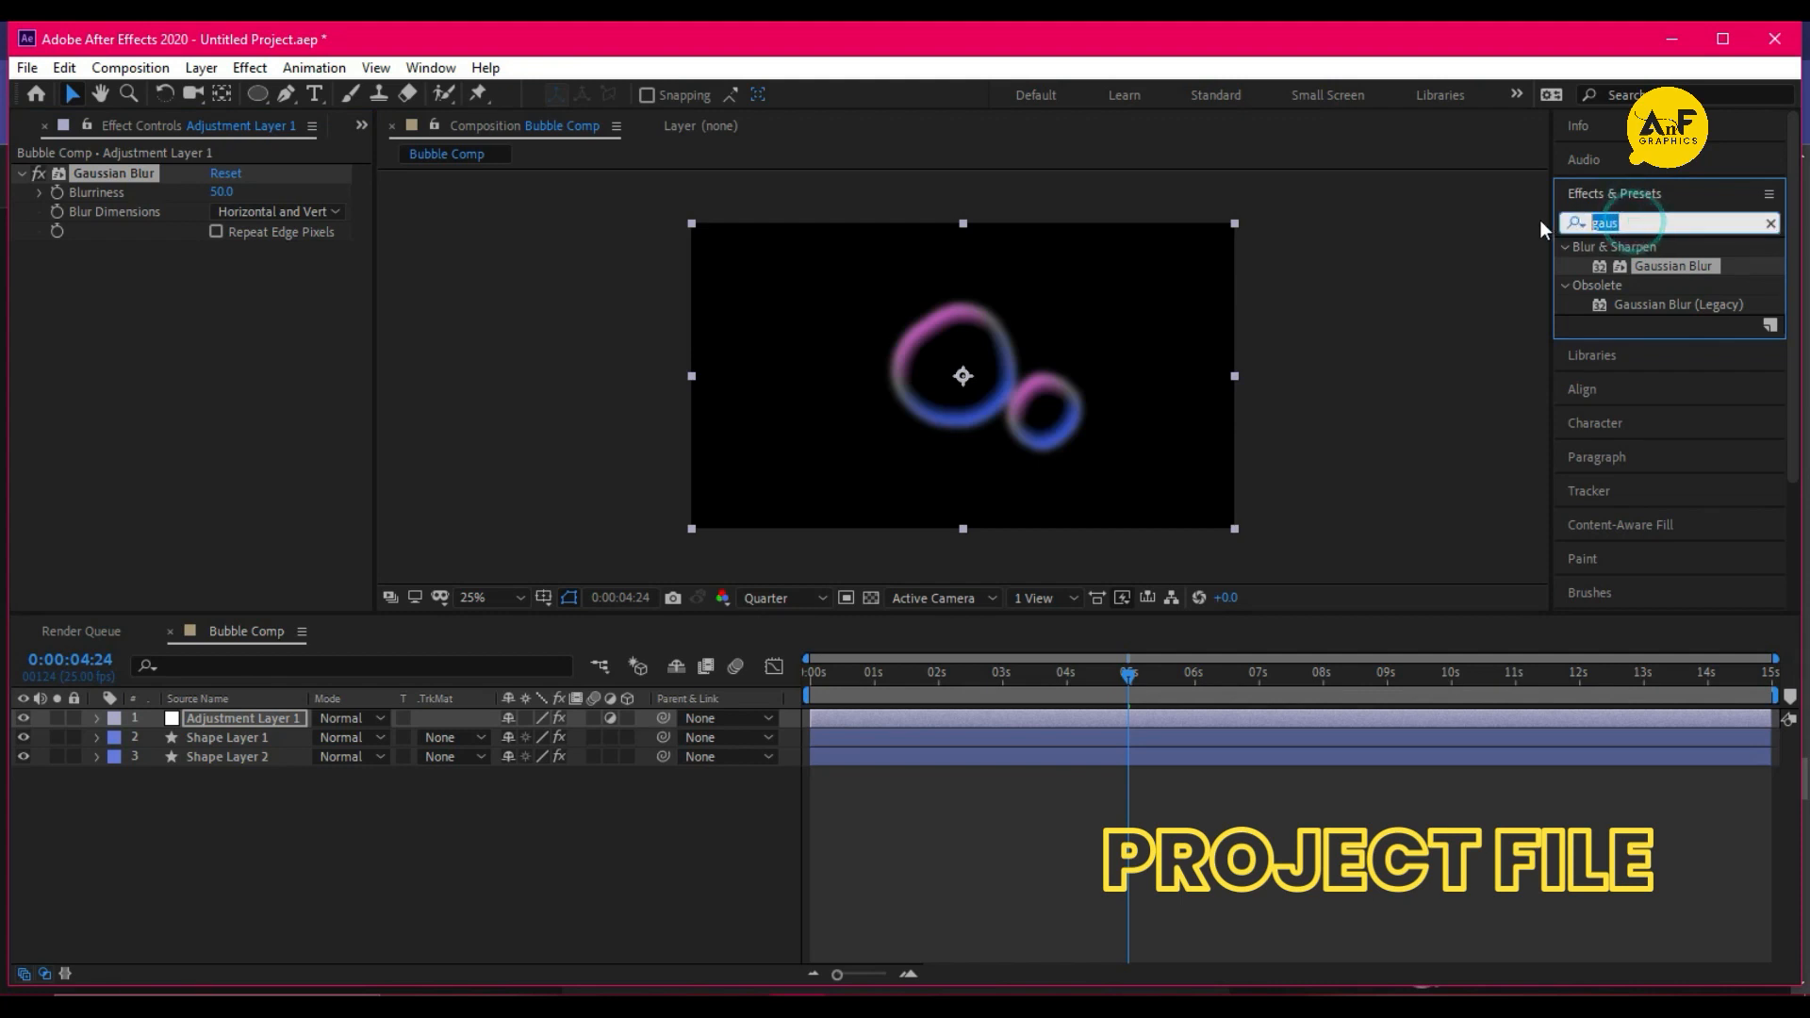
type("matte")
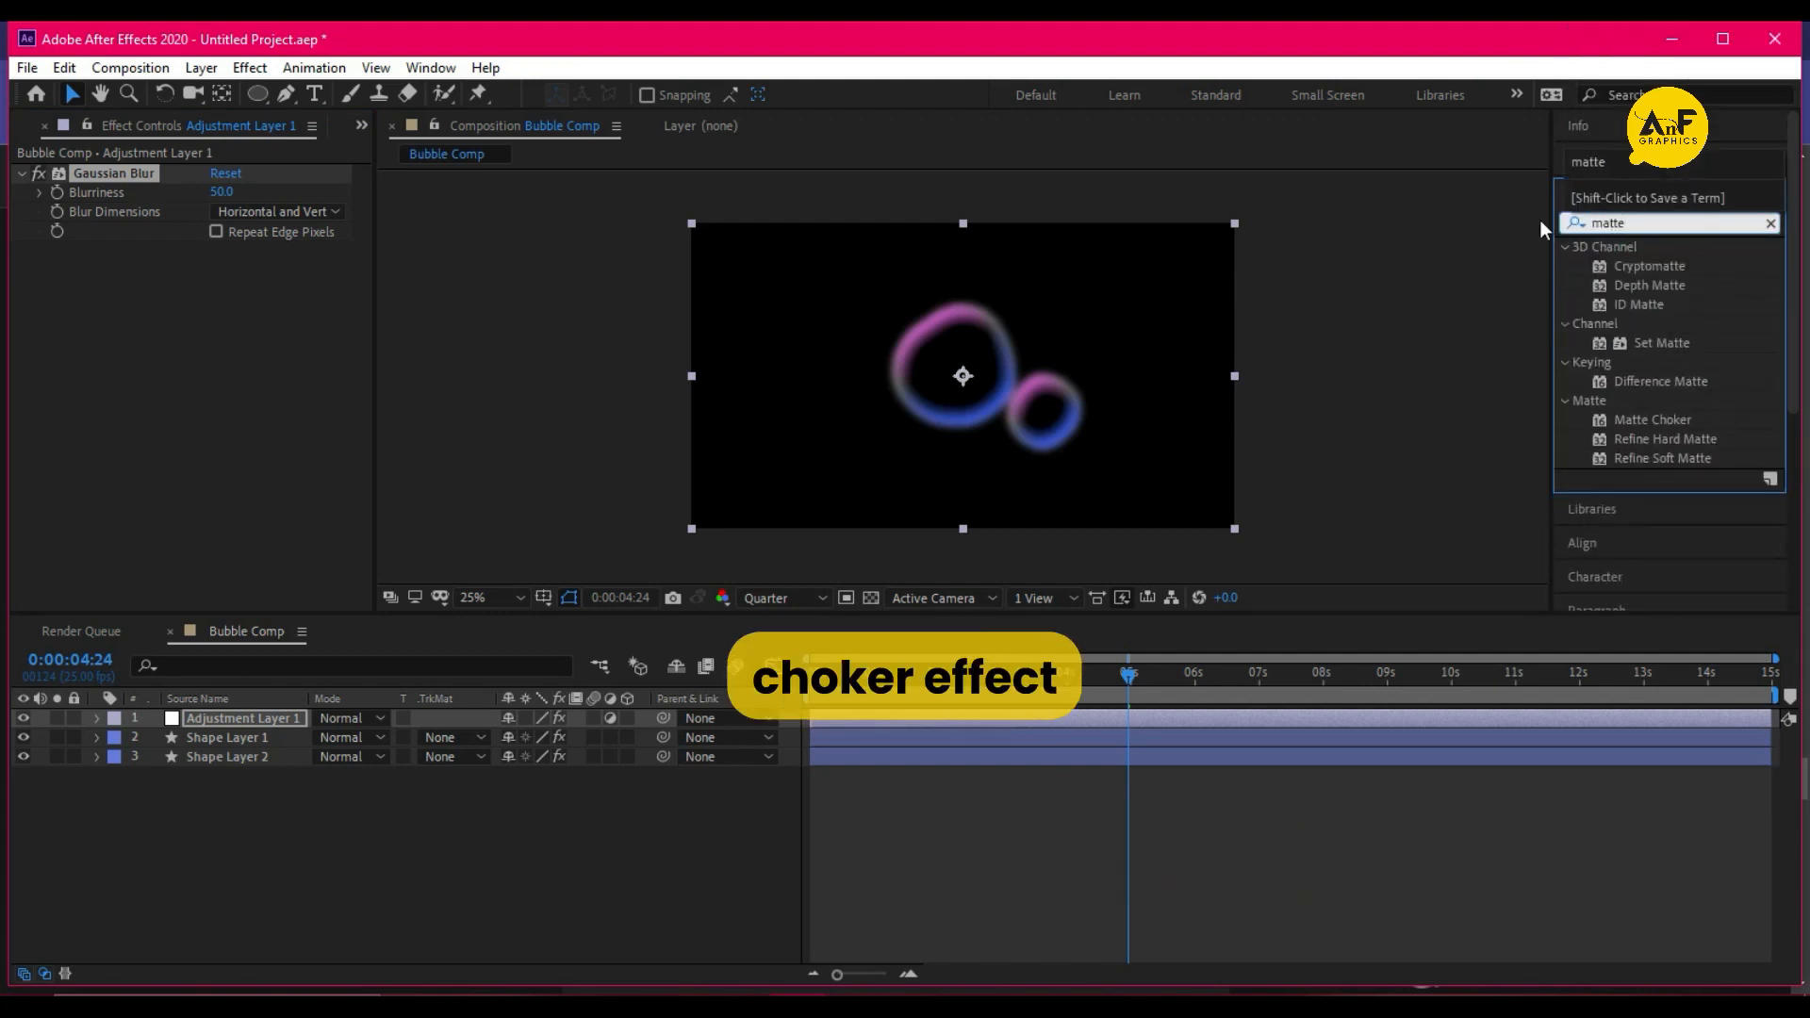
type(" ch")
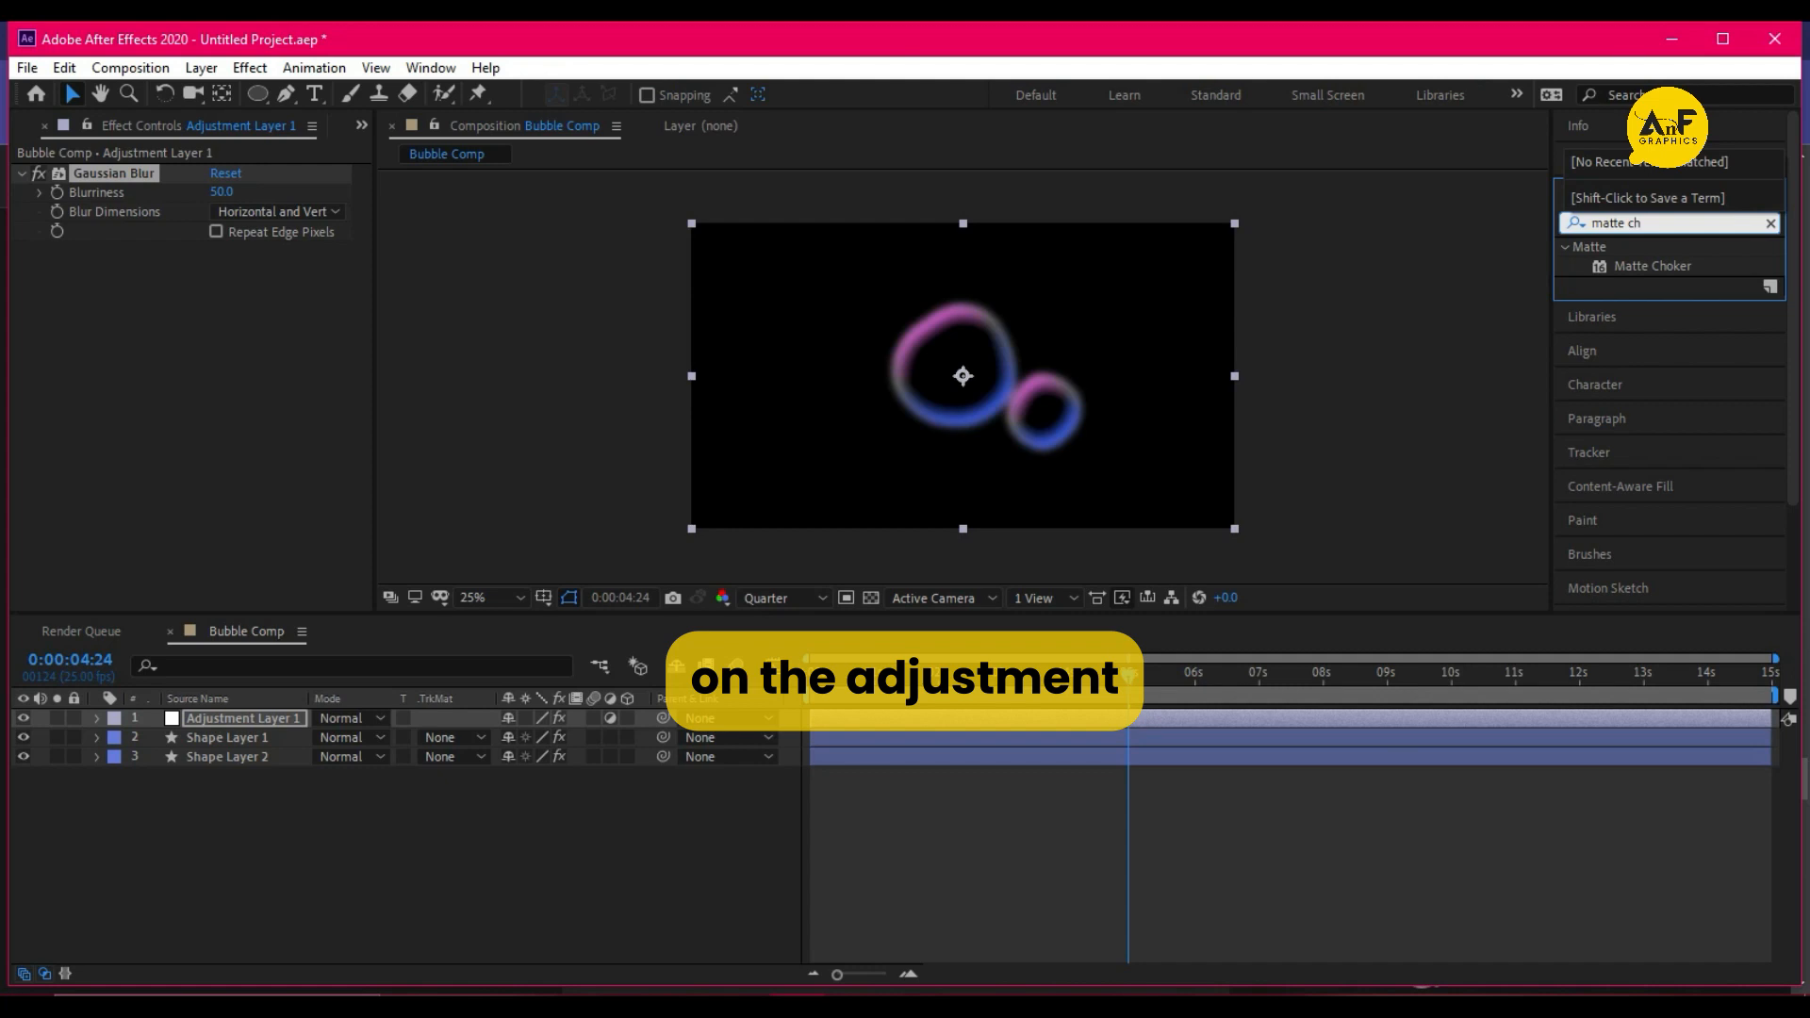
left_click(1665, 267)
left_click_drag(1664, 268, 13, 527)
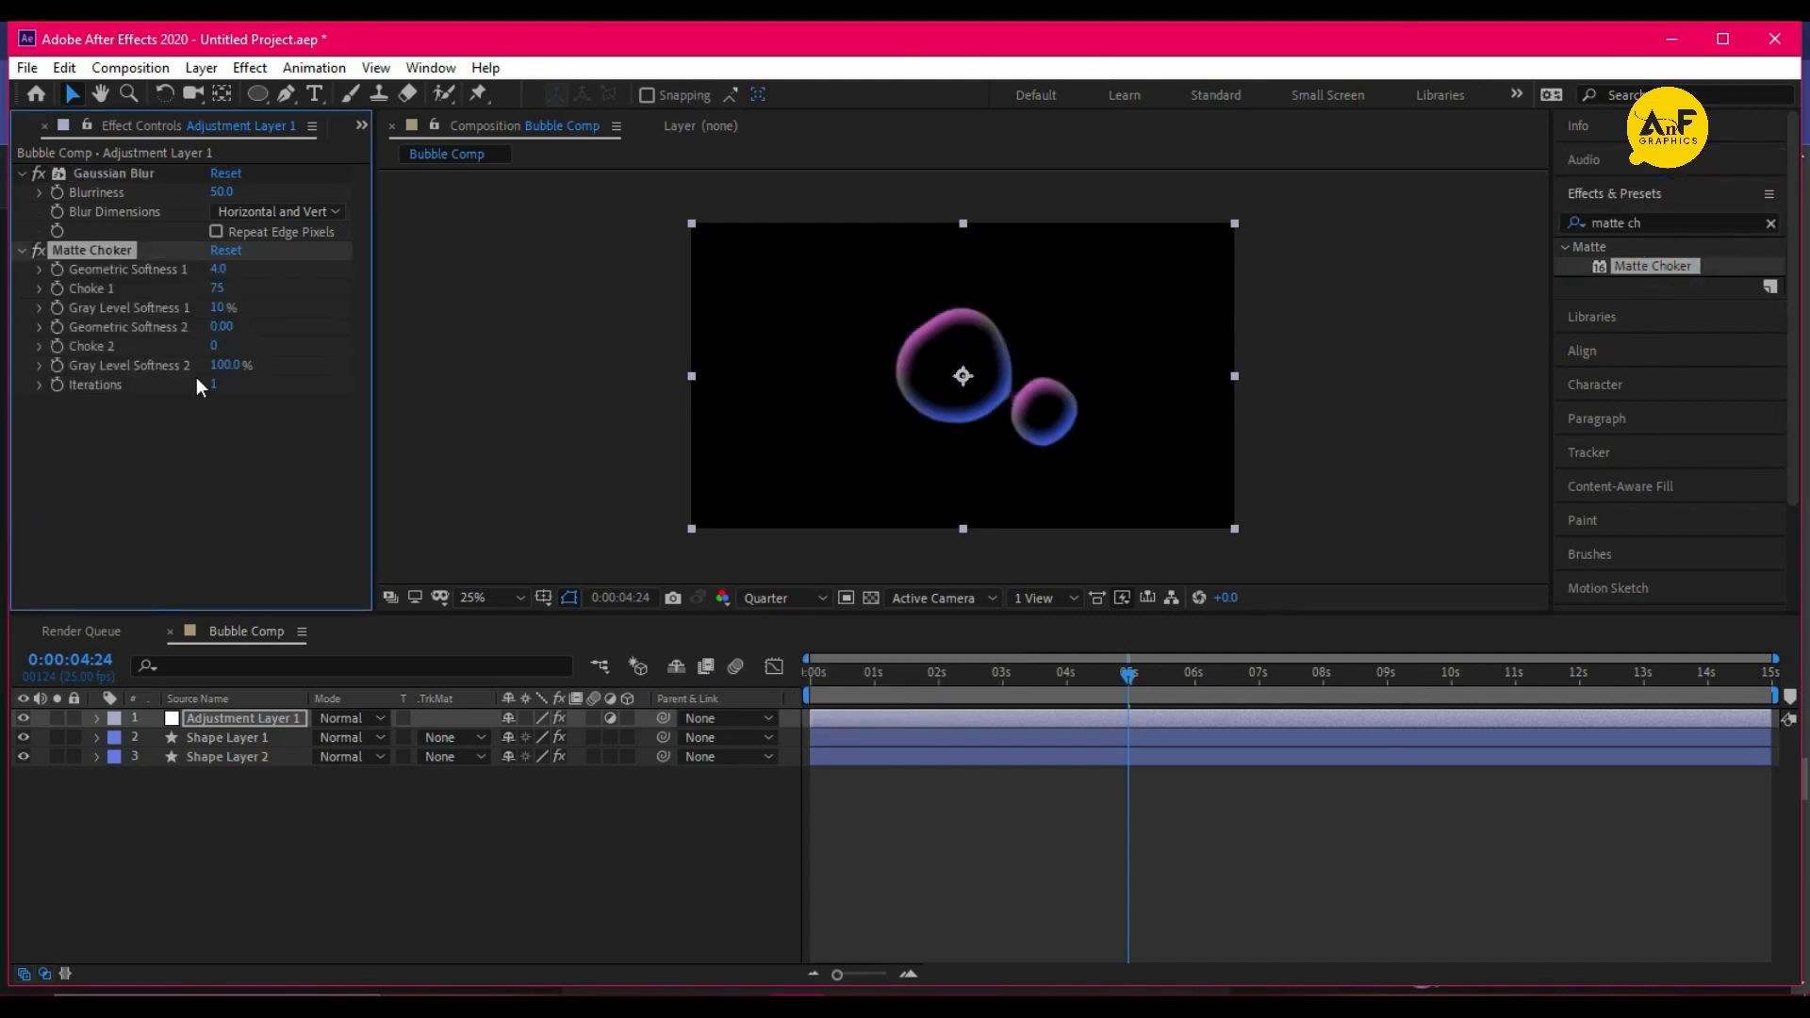
Set the Matte Choker's Geometric Softness 1 to 75, Choke 1 to 15 and Gray Level Softness 1 to 2%
left_click(230, 273)
type("75")
key("Return")
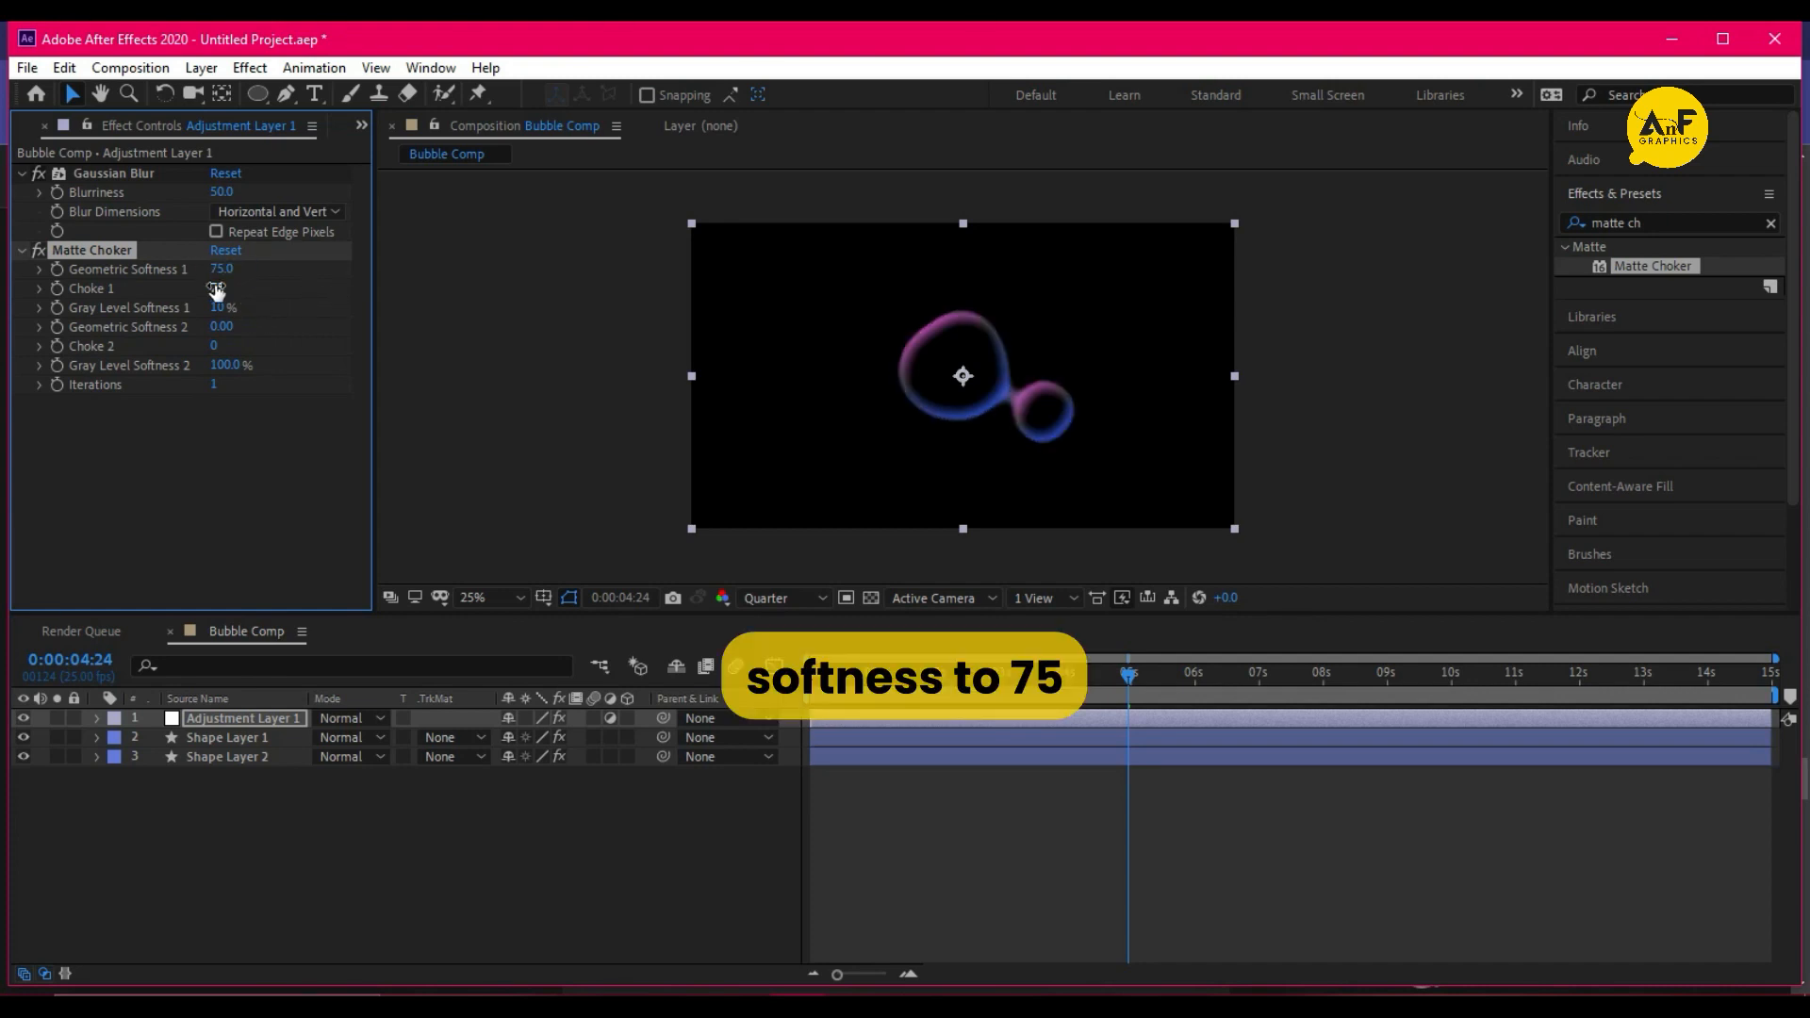
left_click(216, 287)
type("15")
key("Return")
key("Tab")
type("2")
key("Return")
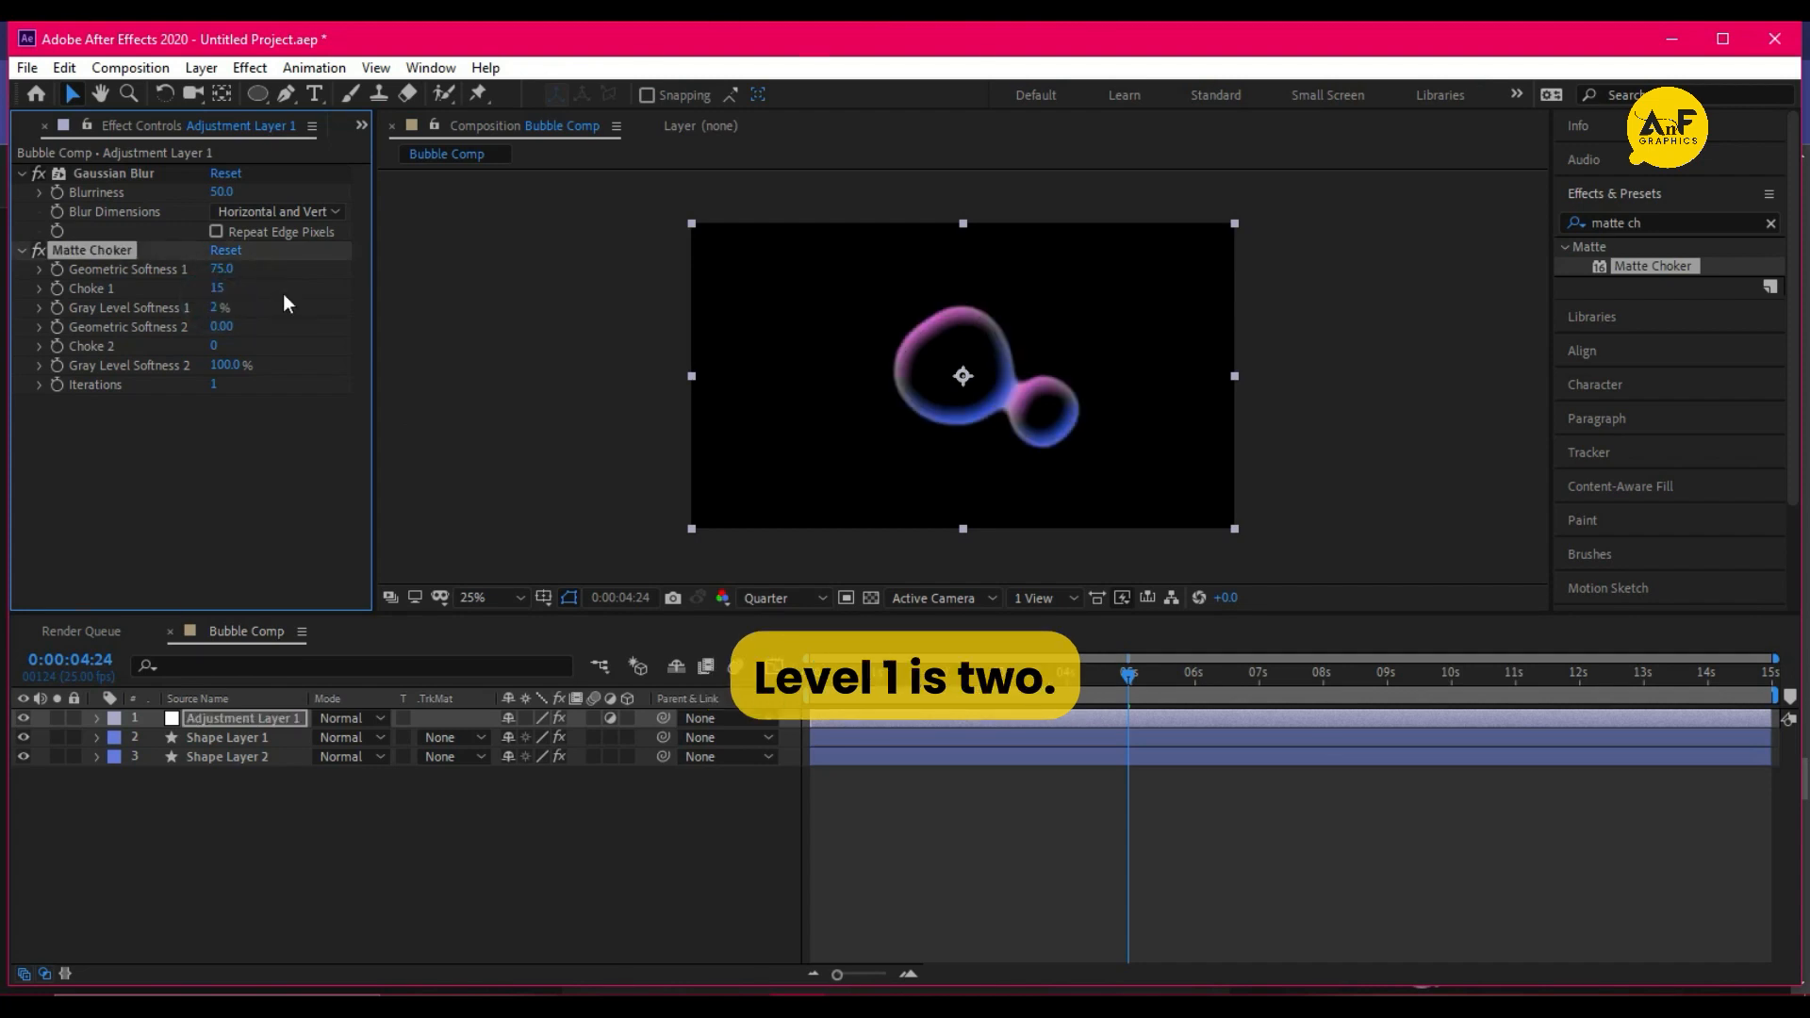
Preview from the start how the two choked bubbles blend together
left_click_drag(825, 677, 810, 677)
key("space")
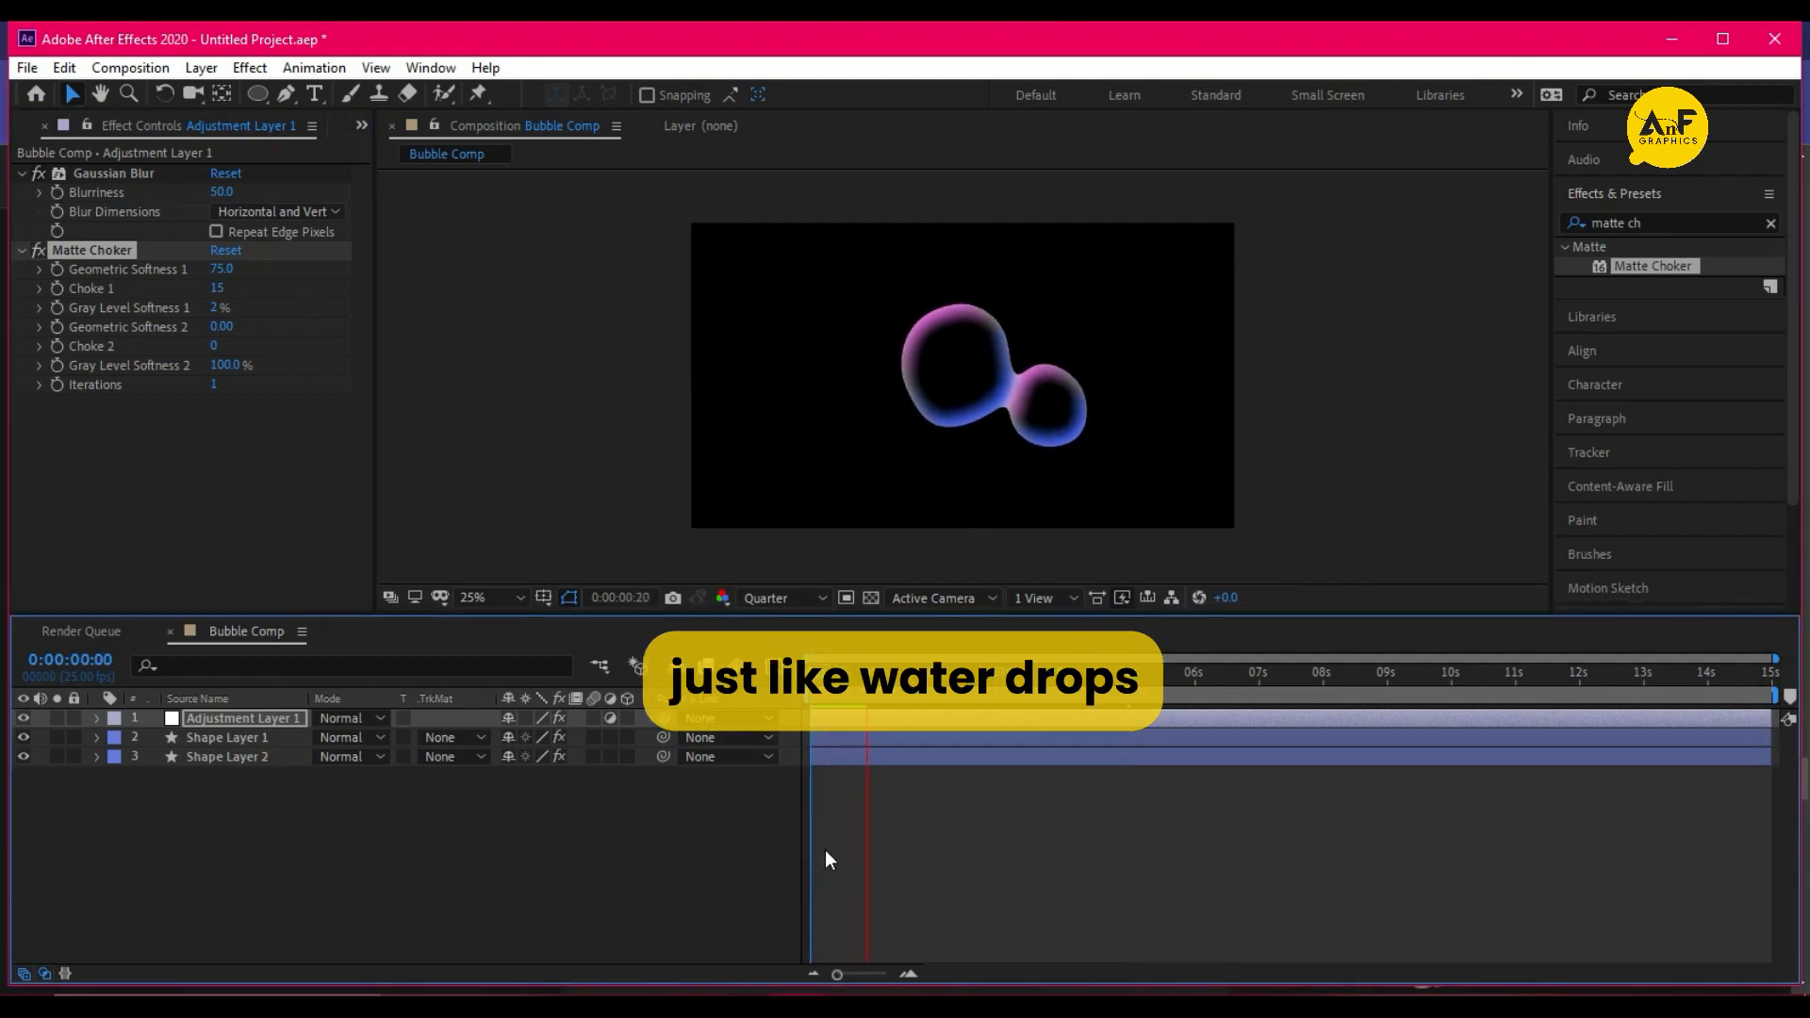
key("space")
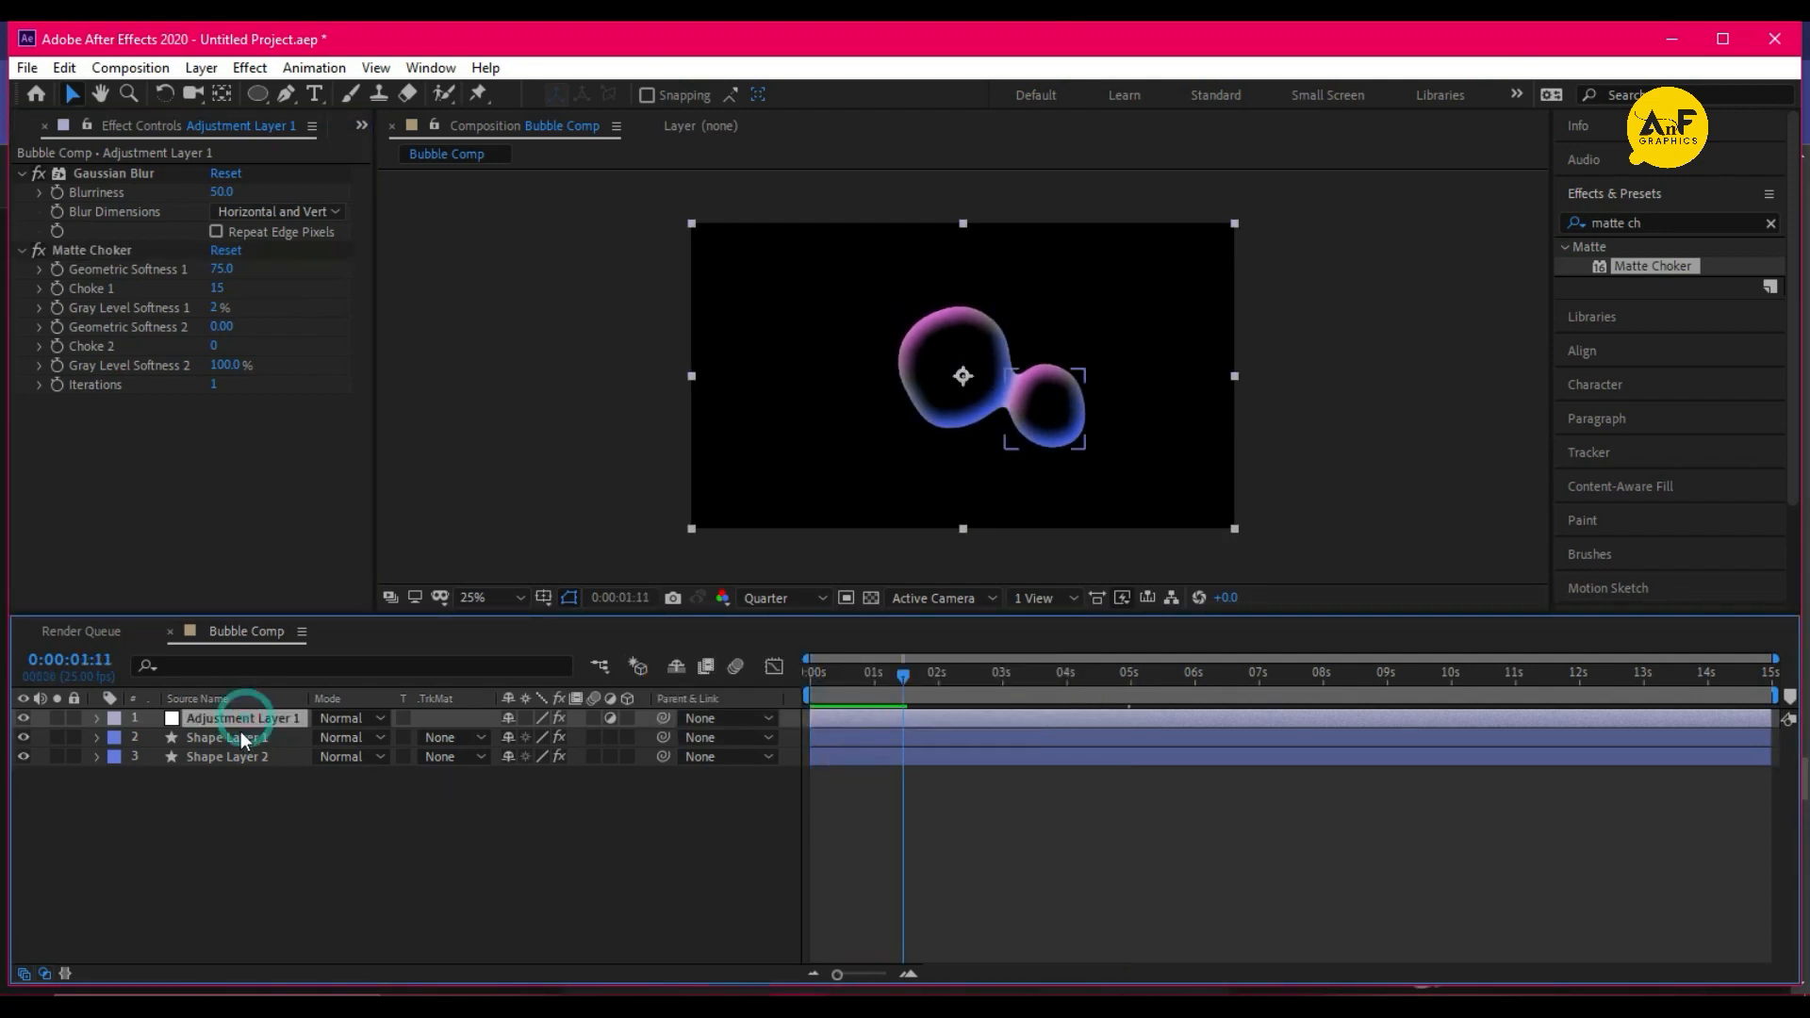
Reveal Shape Layer 2's Position and set its first keyframe at 0:00:00:15
left_click(236, 739)
left_click(225, 760)
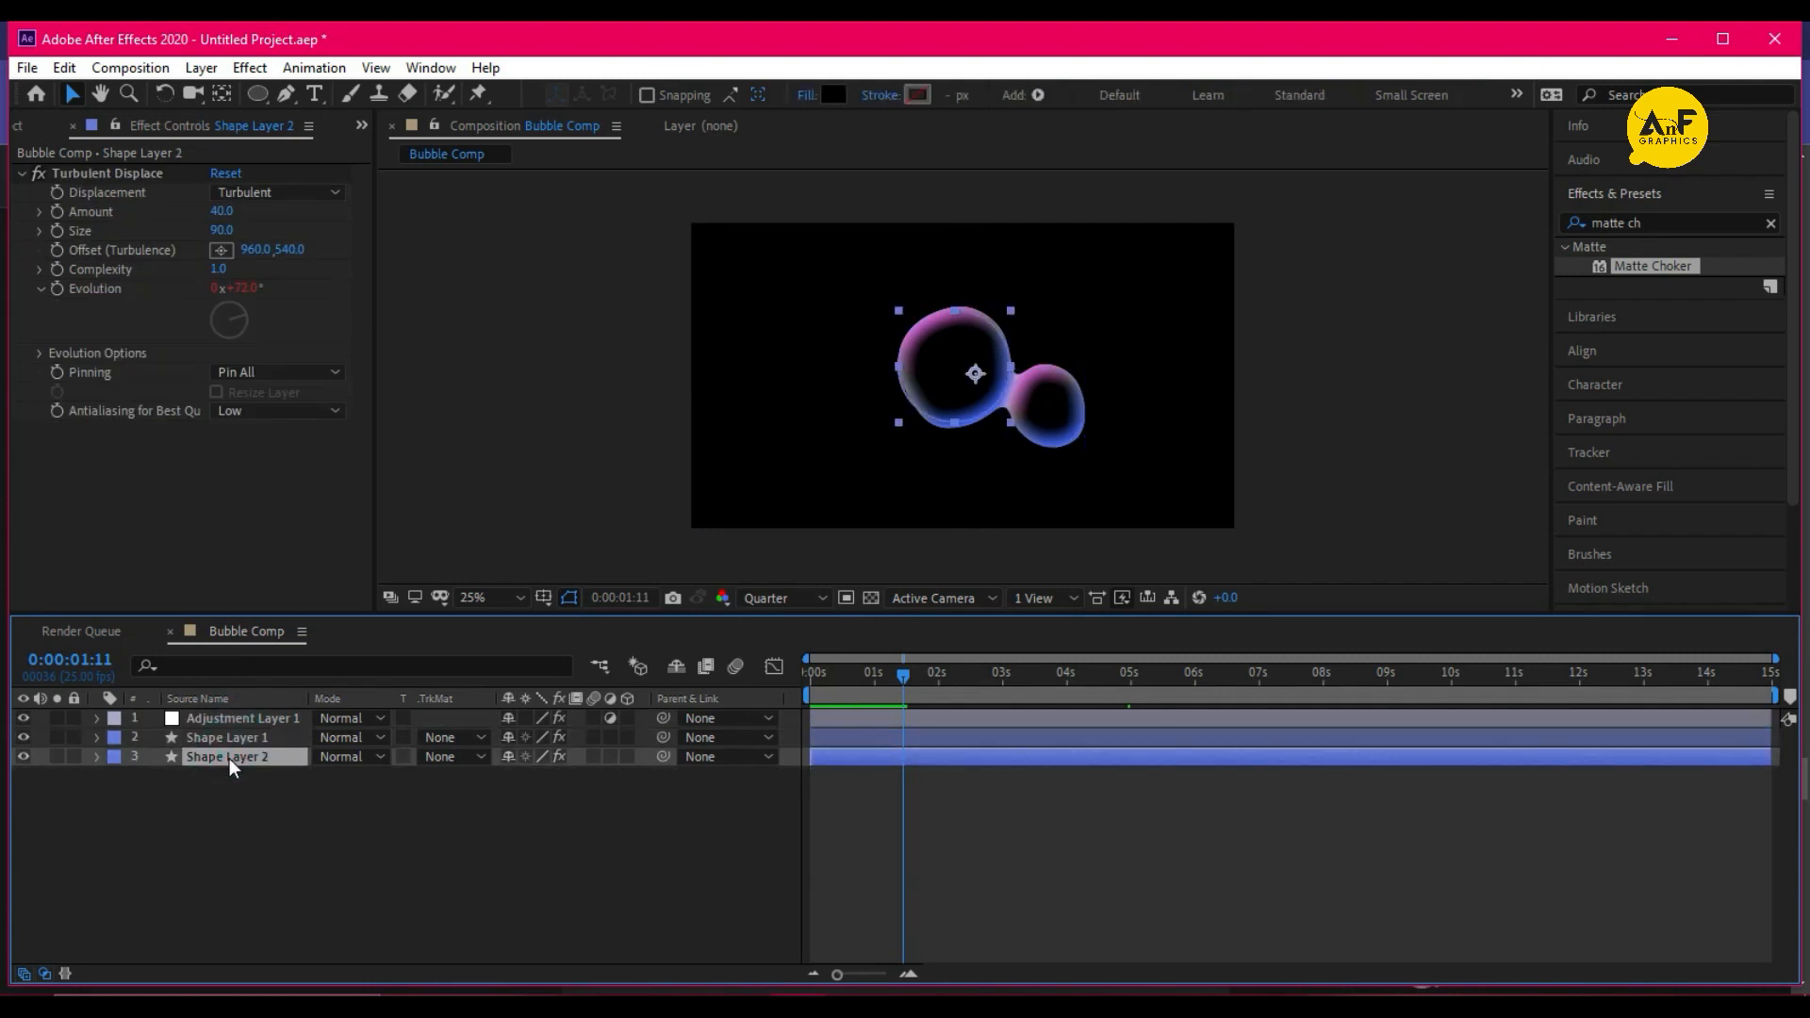
key("p")
left_click(849, 674)
left_click(154, 775)
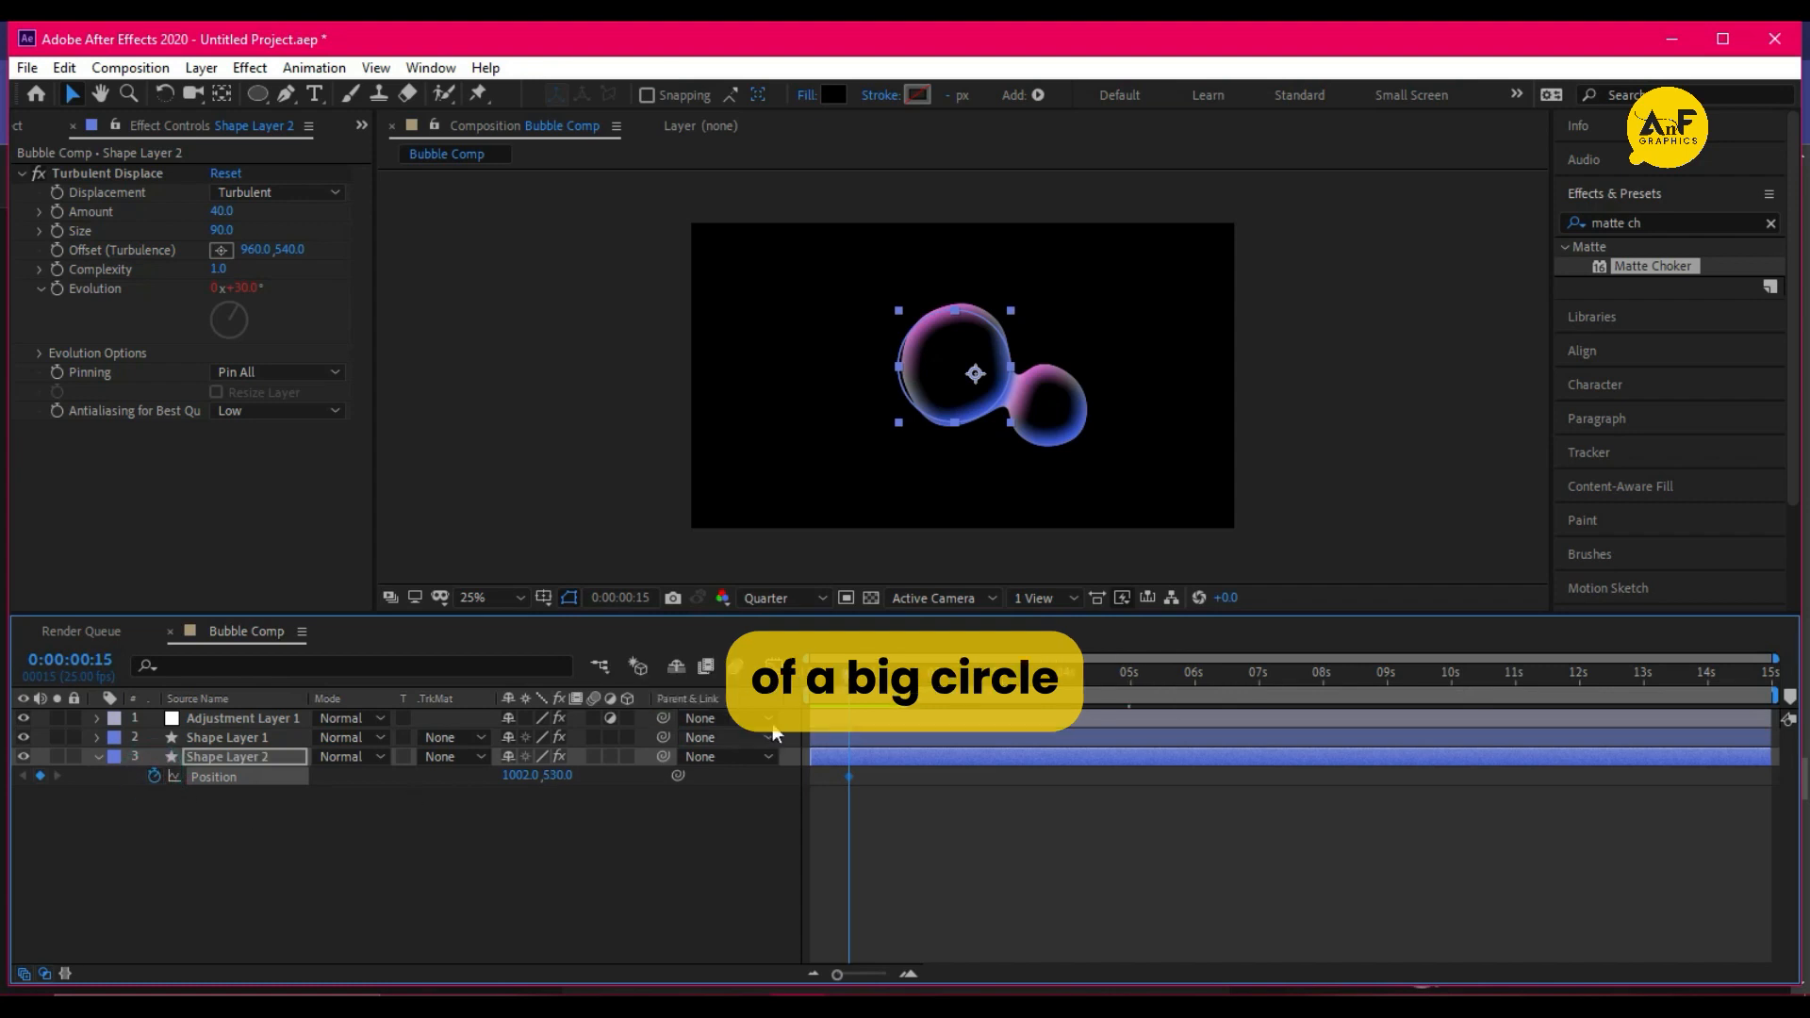
Add Position keyframes near 4, 8 and 11 seconds and at 0:00:14:20, looping the large bubble past the small one and back to 1042, 690
left_click(1059, 672)
left_click_drag(978, 375, 988, 425)
left_click(1331, 675)
left_click(1526, 676)
left_click(1759, 675)
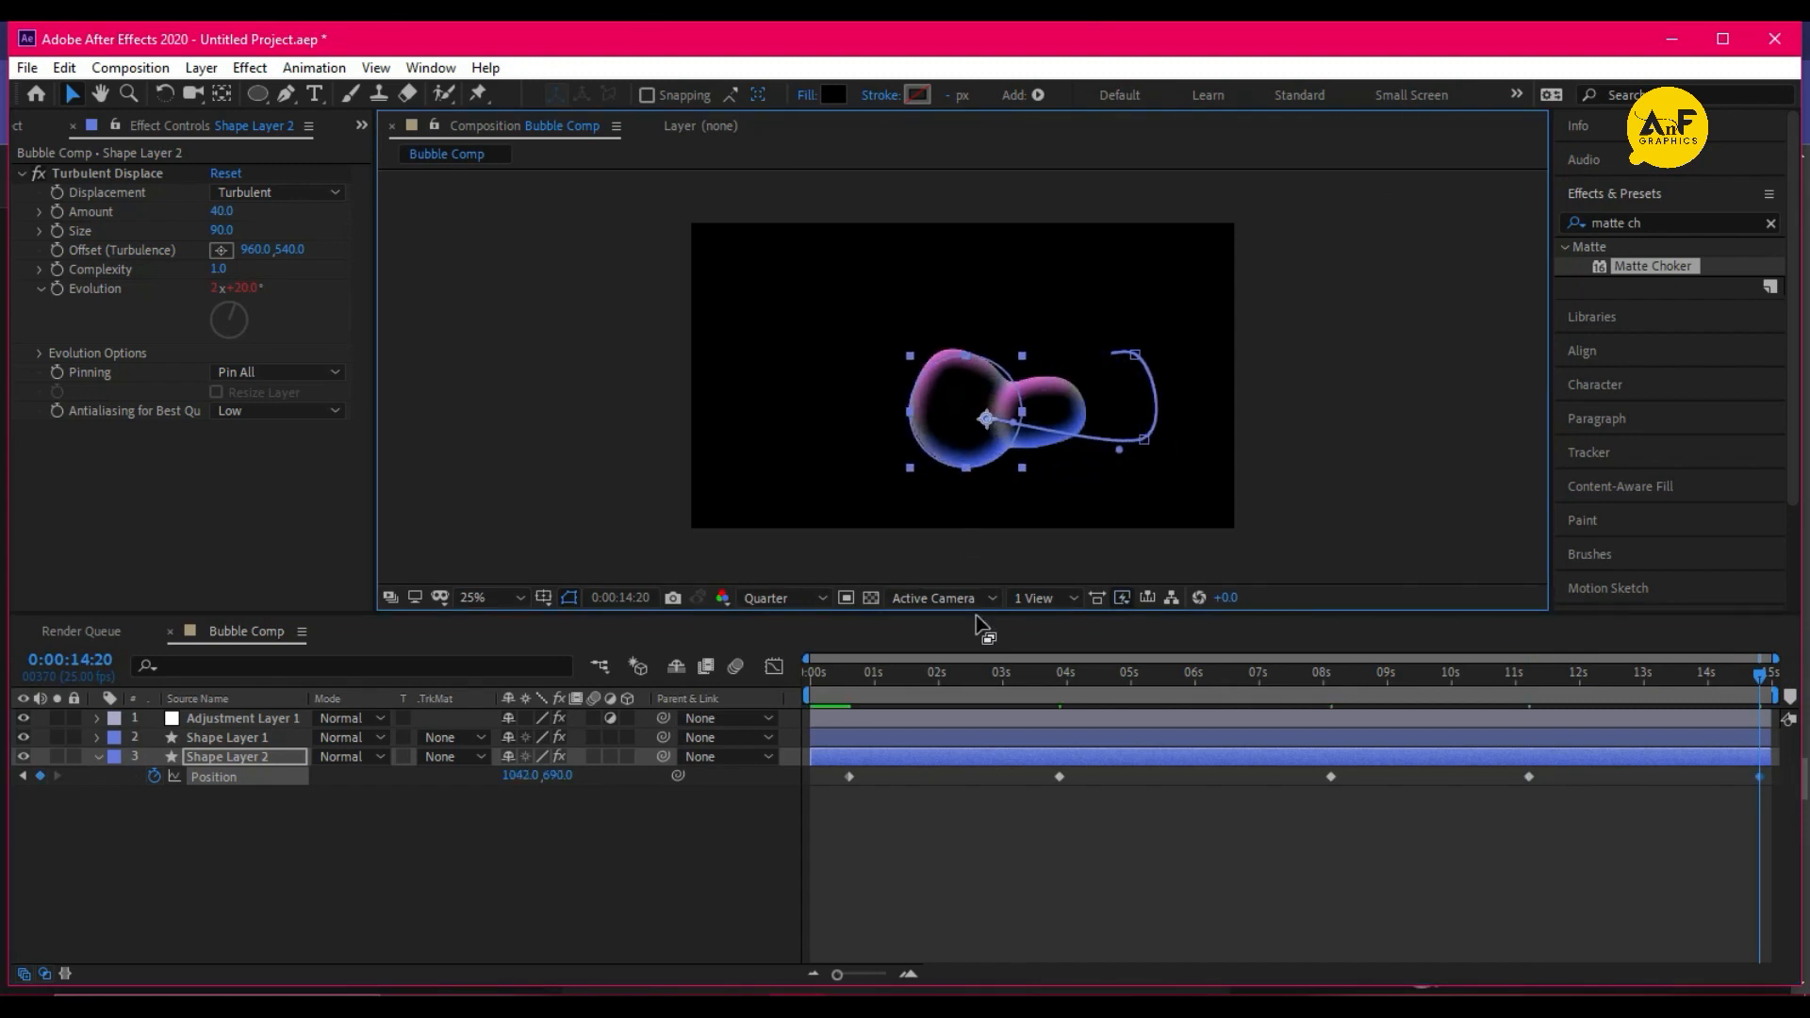
Preview the large bubble's keyframed movement from the start of the timeline
left_click_drag(834, 684, 809, 686)
key("space")
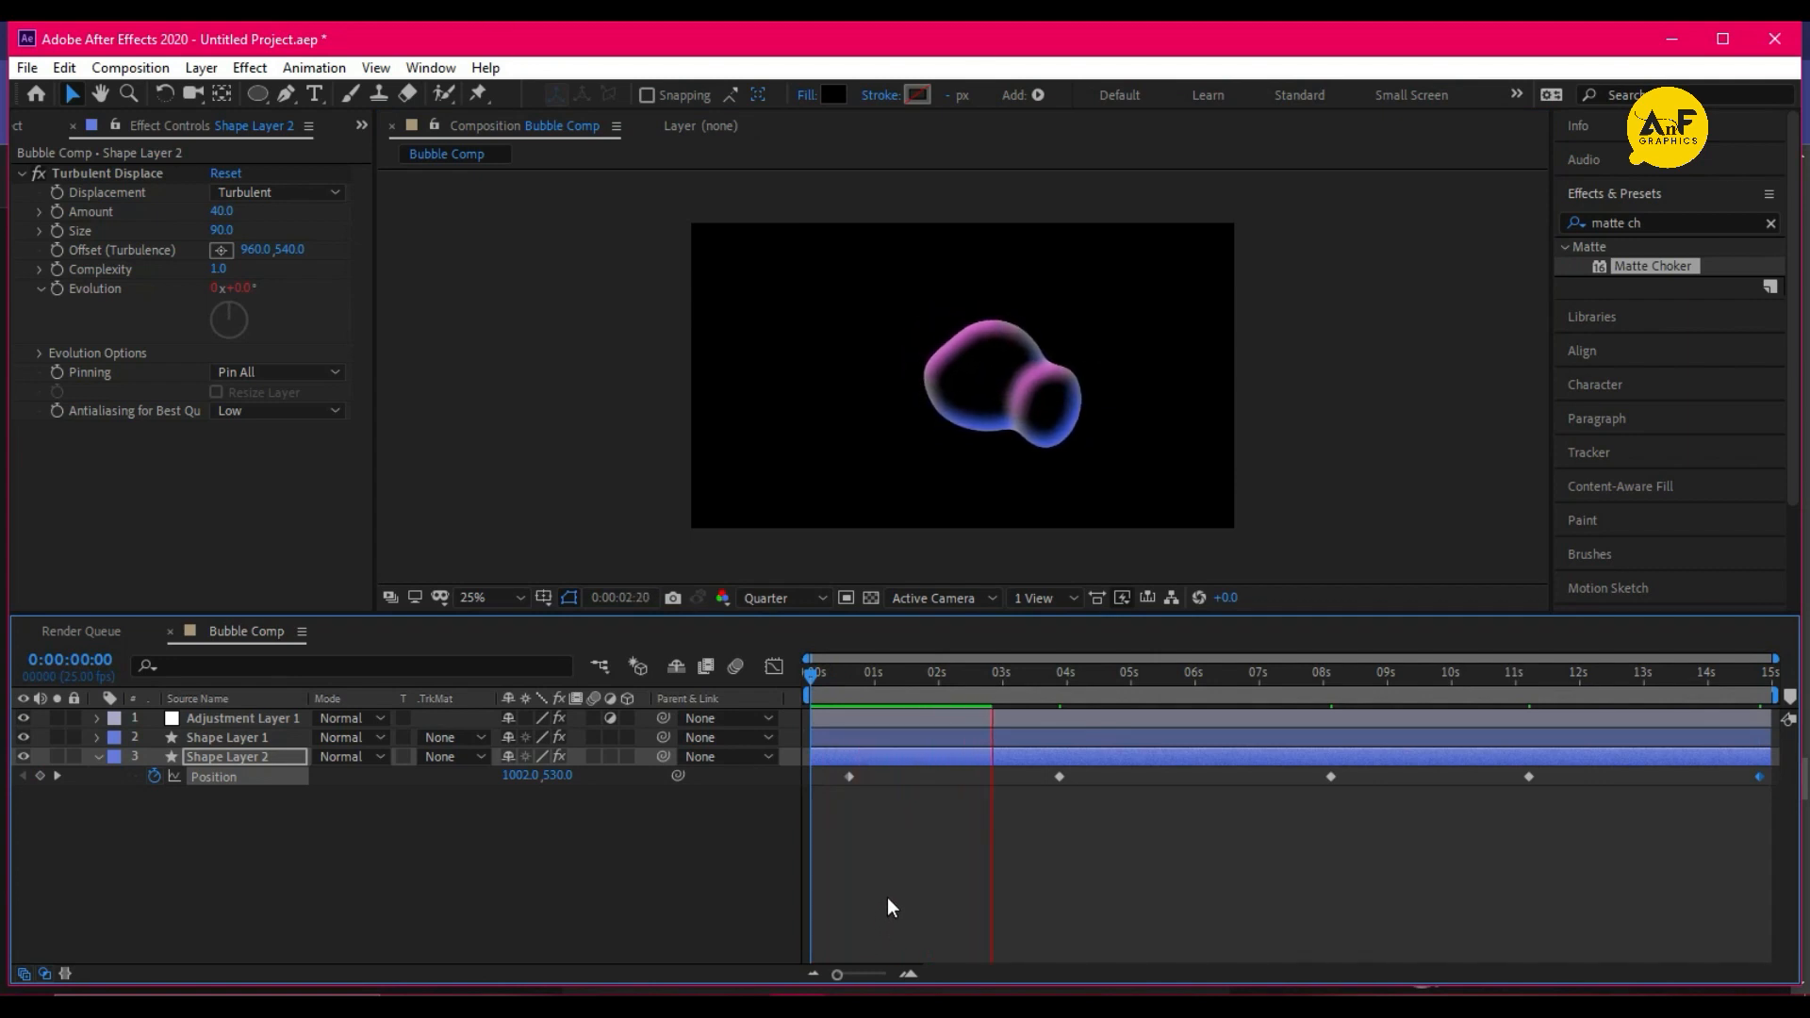
key("space")
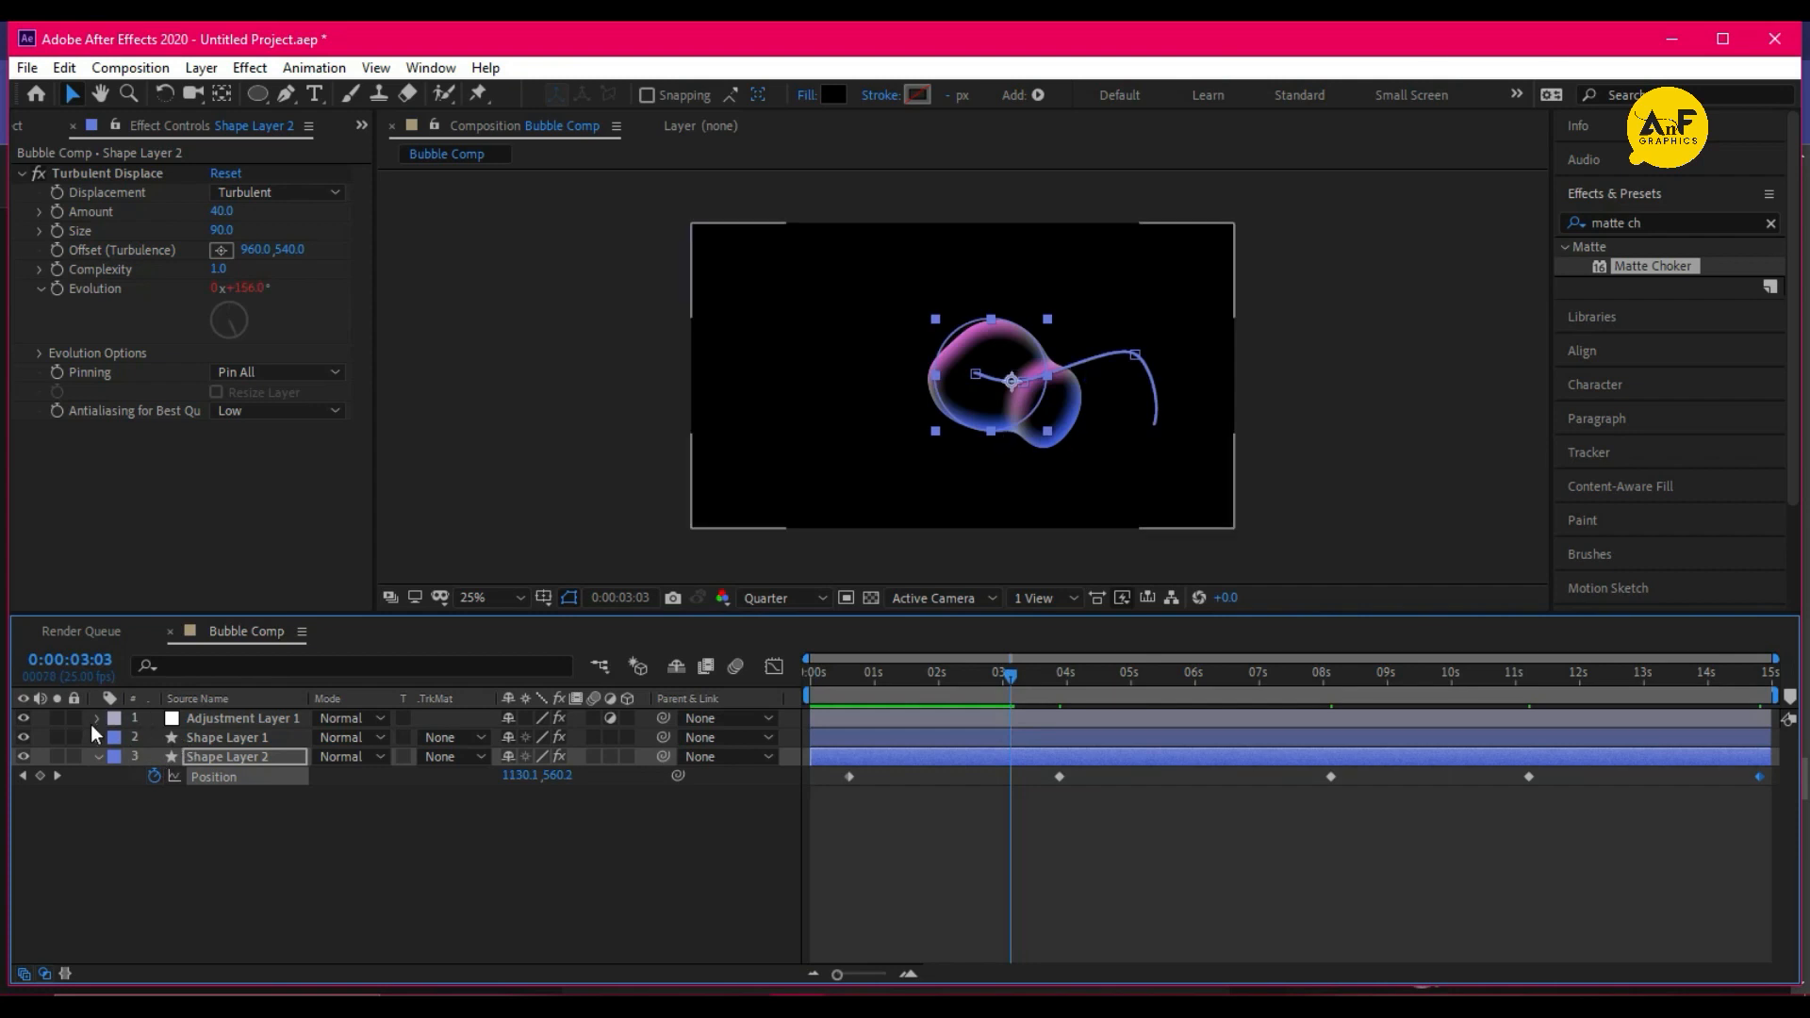
Create a new HDTV 1080 25 composition named render with a duration of 0:00:15:00
left_click(97, 758)
left_click_drag(220, 788, 269, 723)
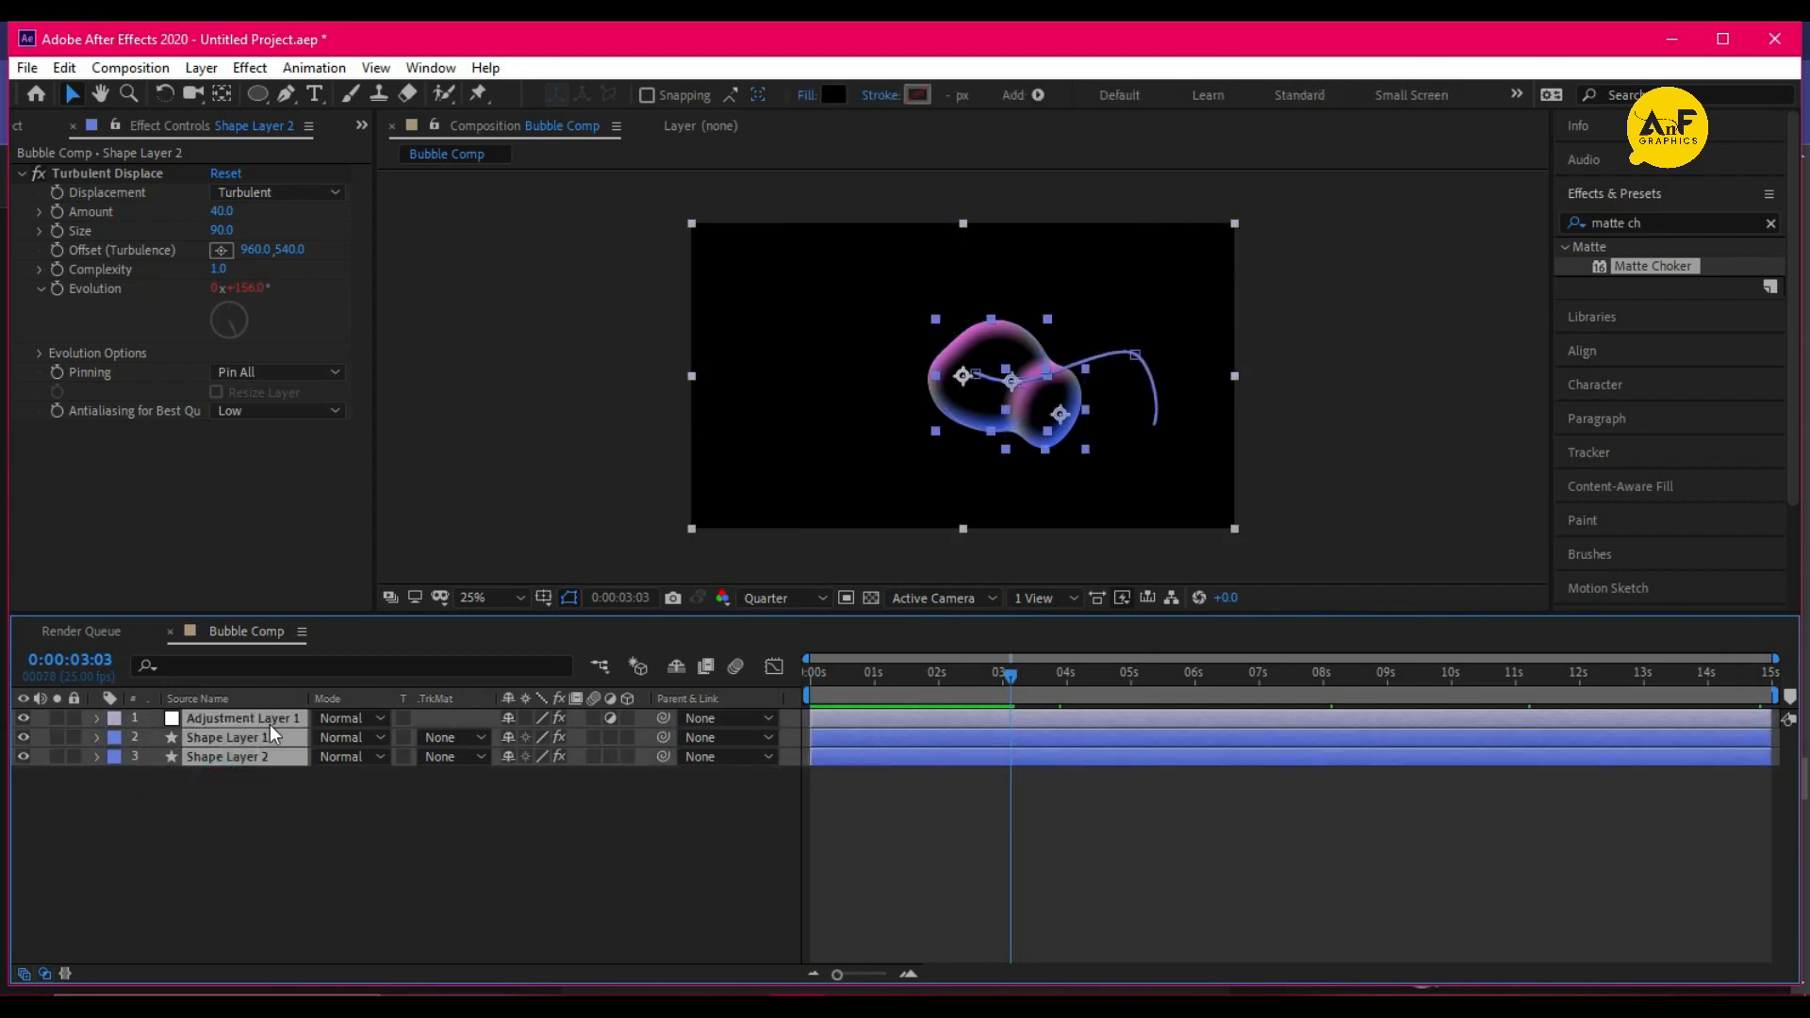
left_click(51, 120)
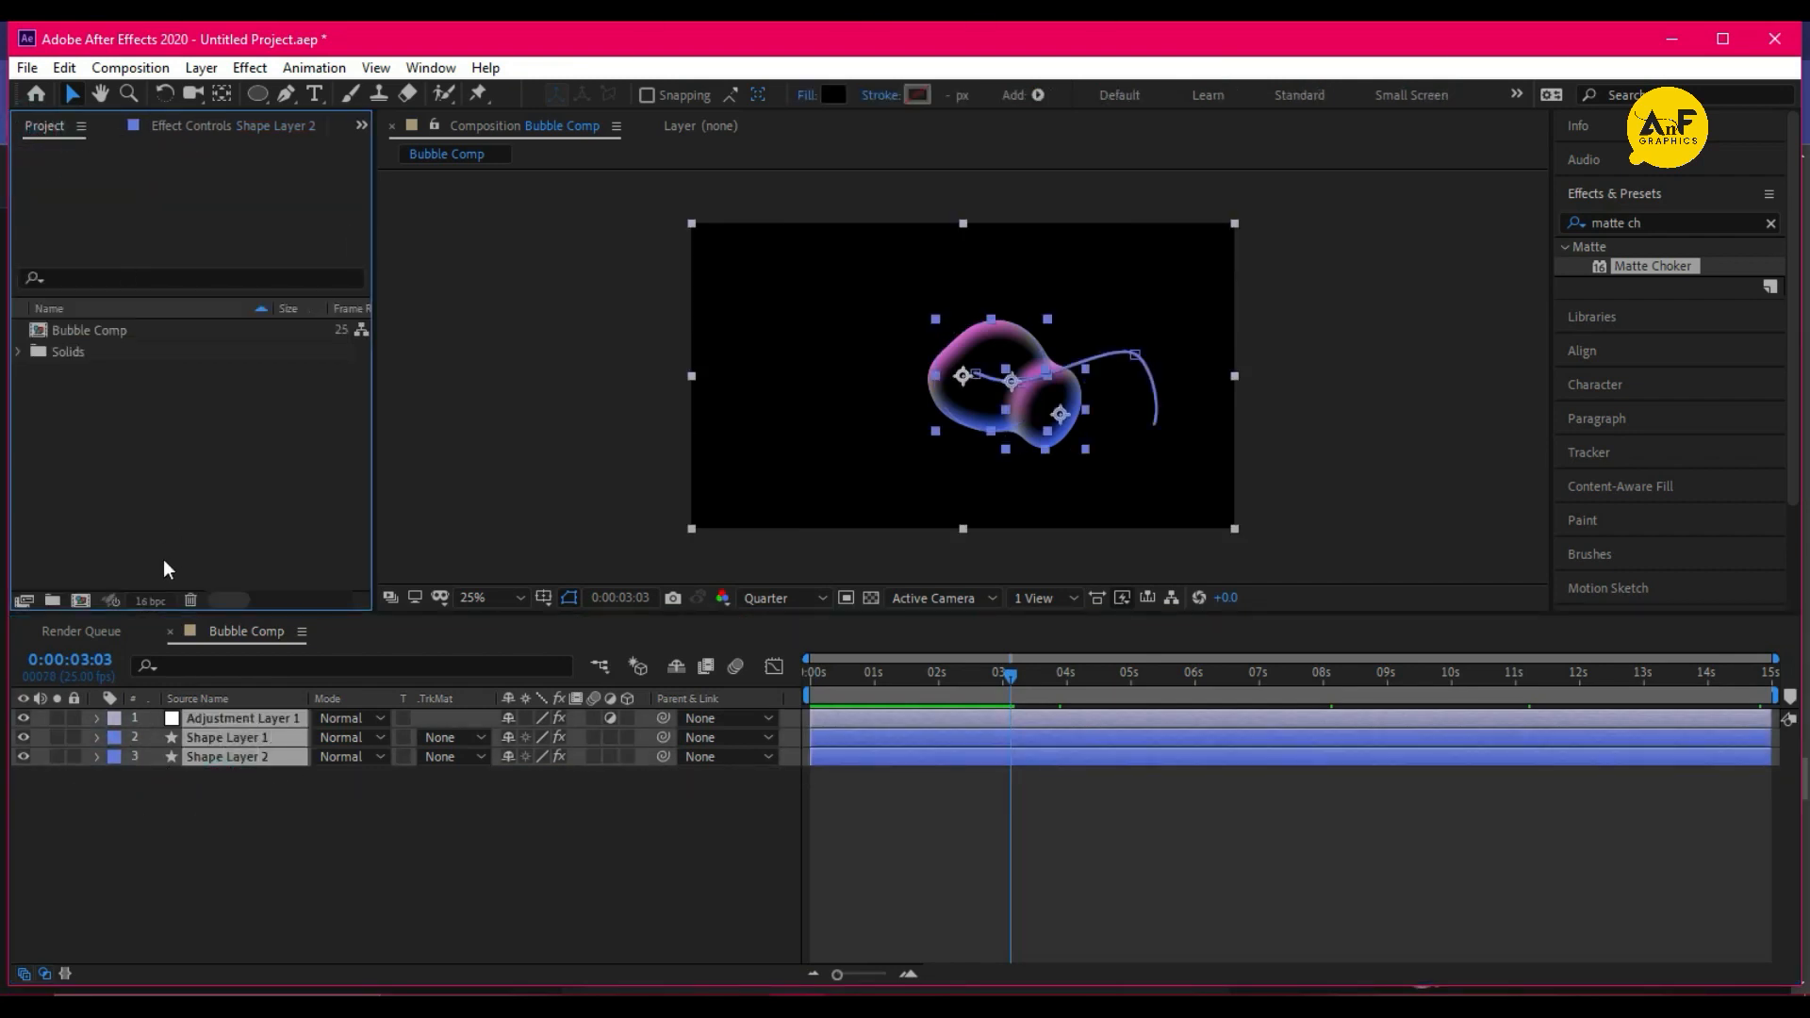
left_click(81, 600)
type("render")
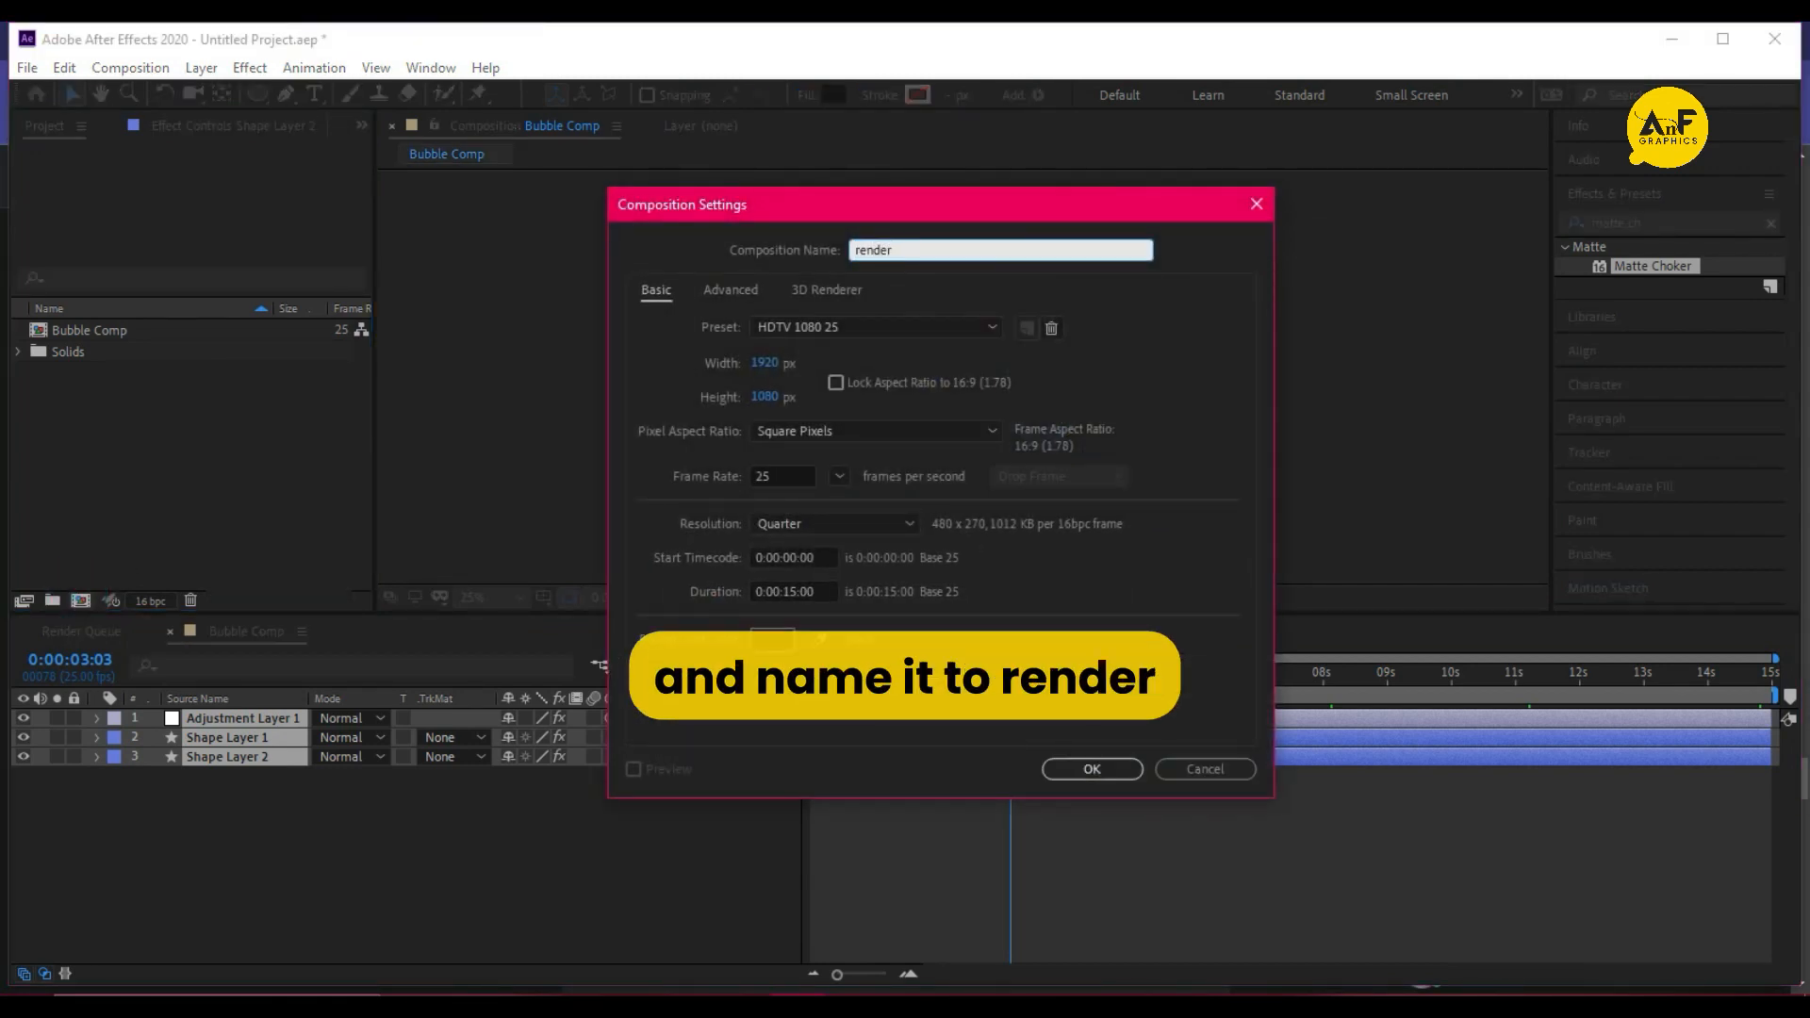
key("Return")
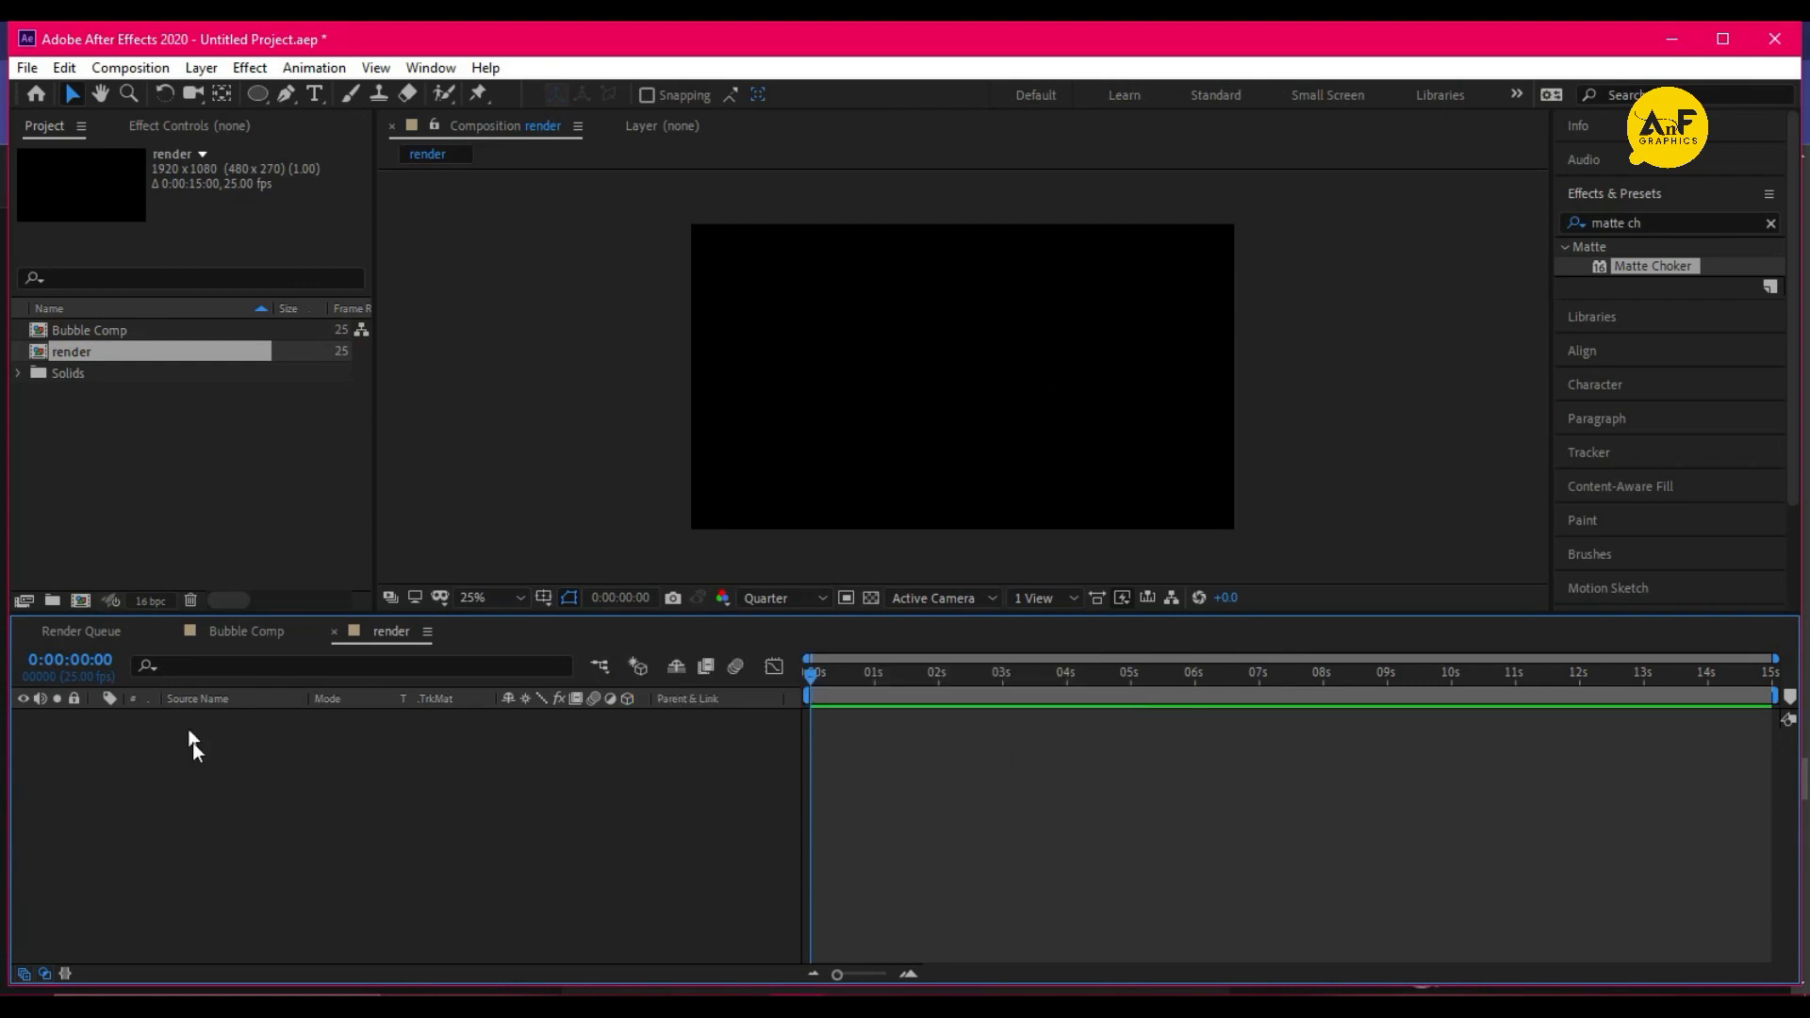
Add a black 1920 × 1080 solid layer to the render composition
right_click(231, 785)
mouse_move(302, 537)
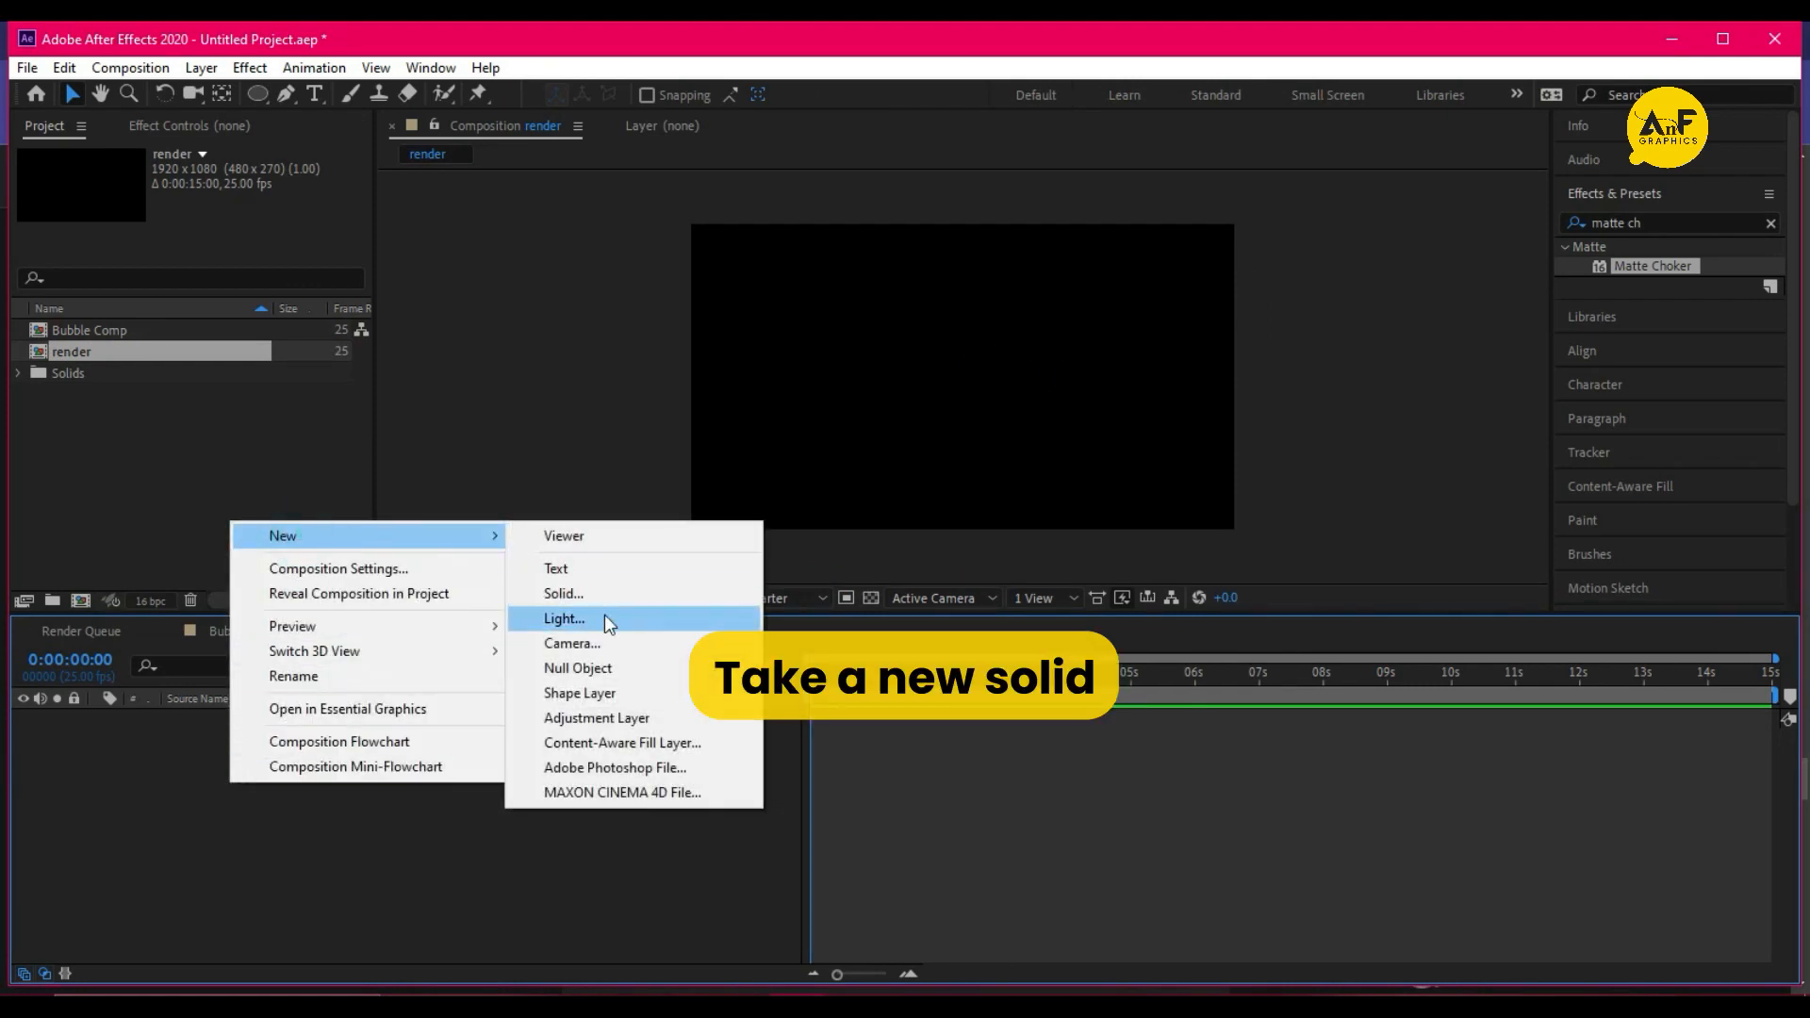
left_click(564, 594)
left_click(1322, 613)
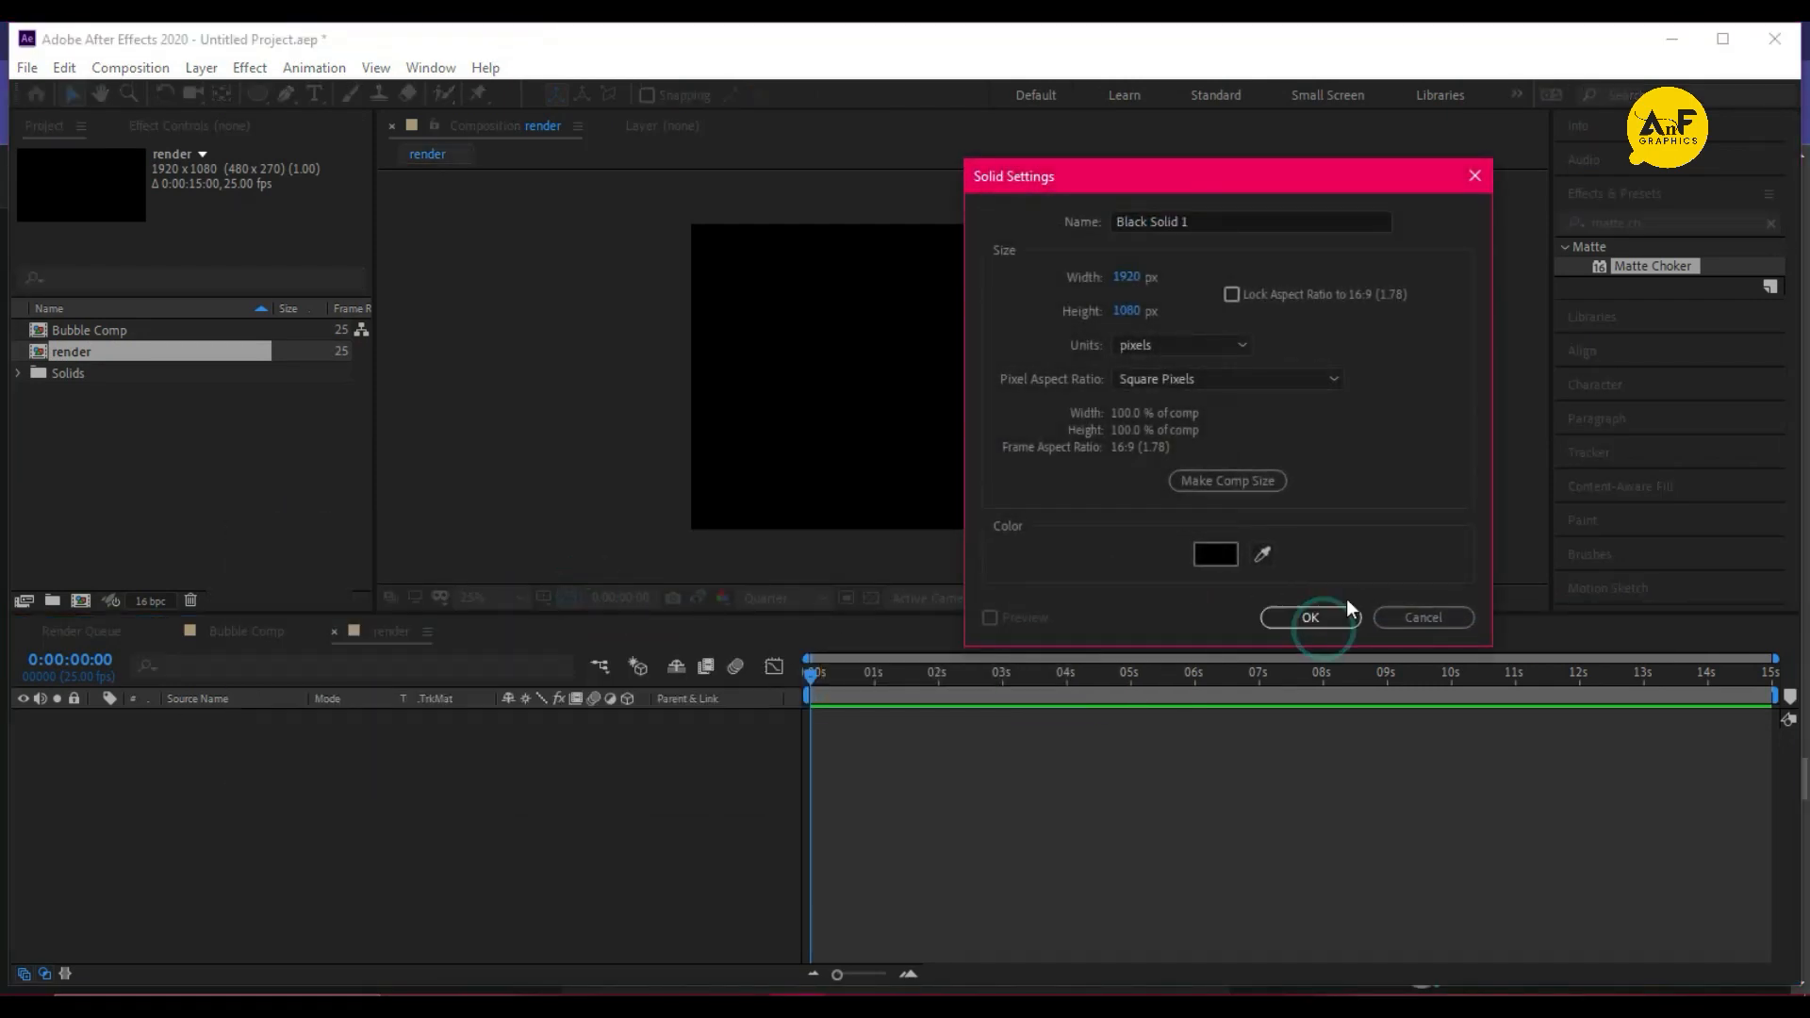
Find the Gradient Ramp effect and apply it to the black solid
left_click(1658, 222)
type("r")
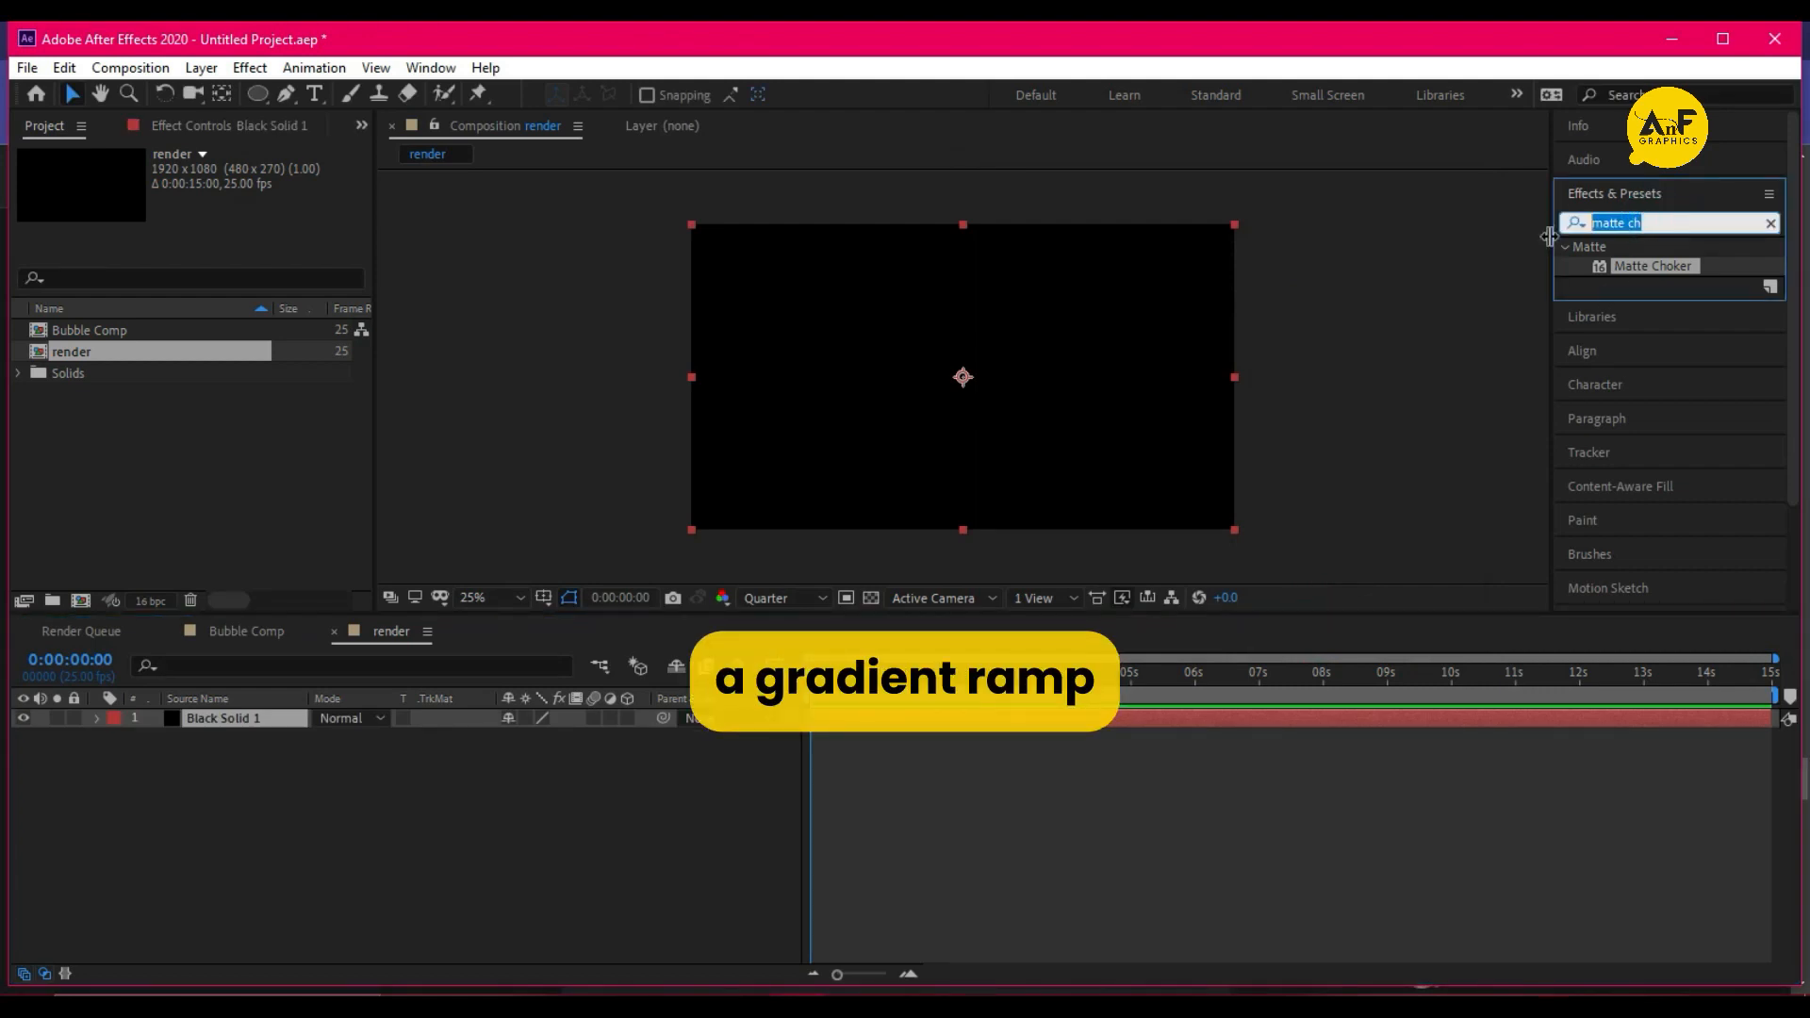
type("amp")
left_click_drag(1687, 267, 722, 432)
Set the Gradient Ramp's start color to bright blue and its end color to dark blue 10109A
left_click(221, 211)
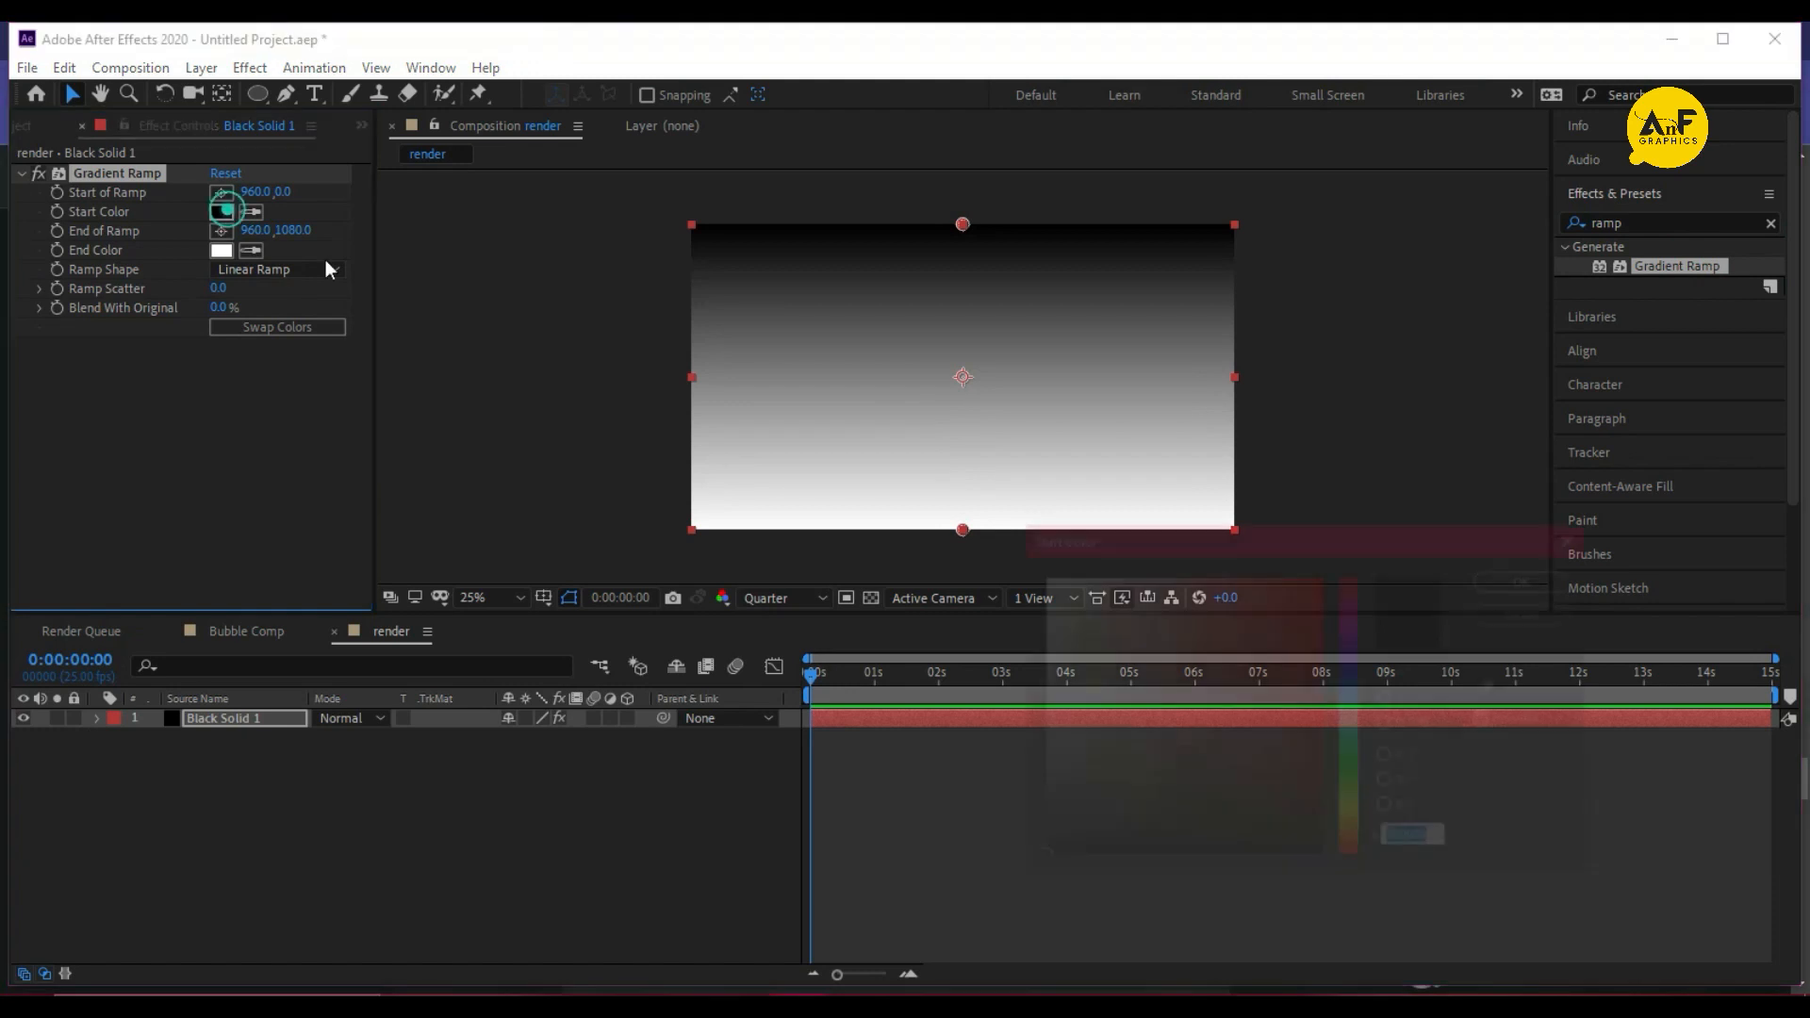
left_click_drag(1367, 659, 1361, 685)
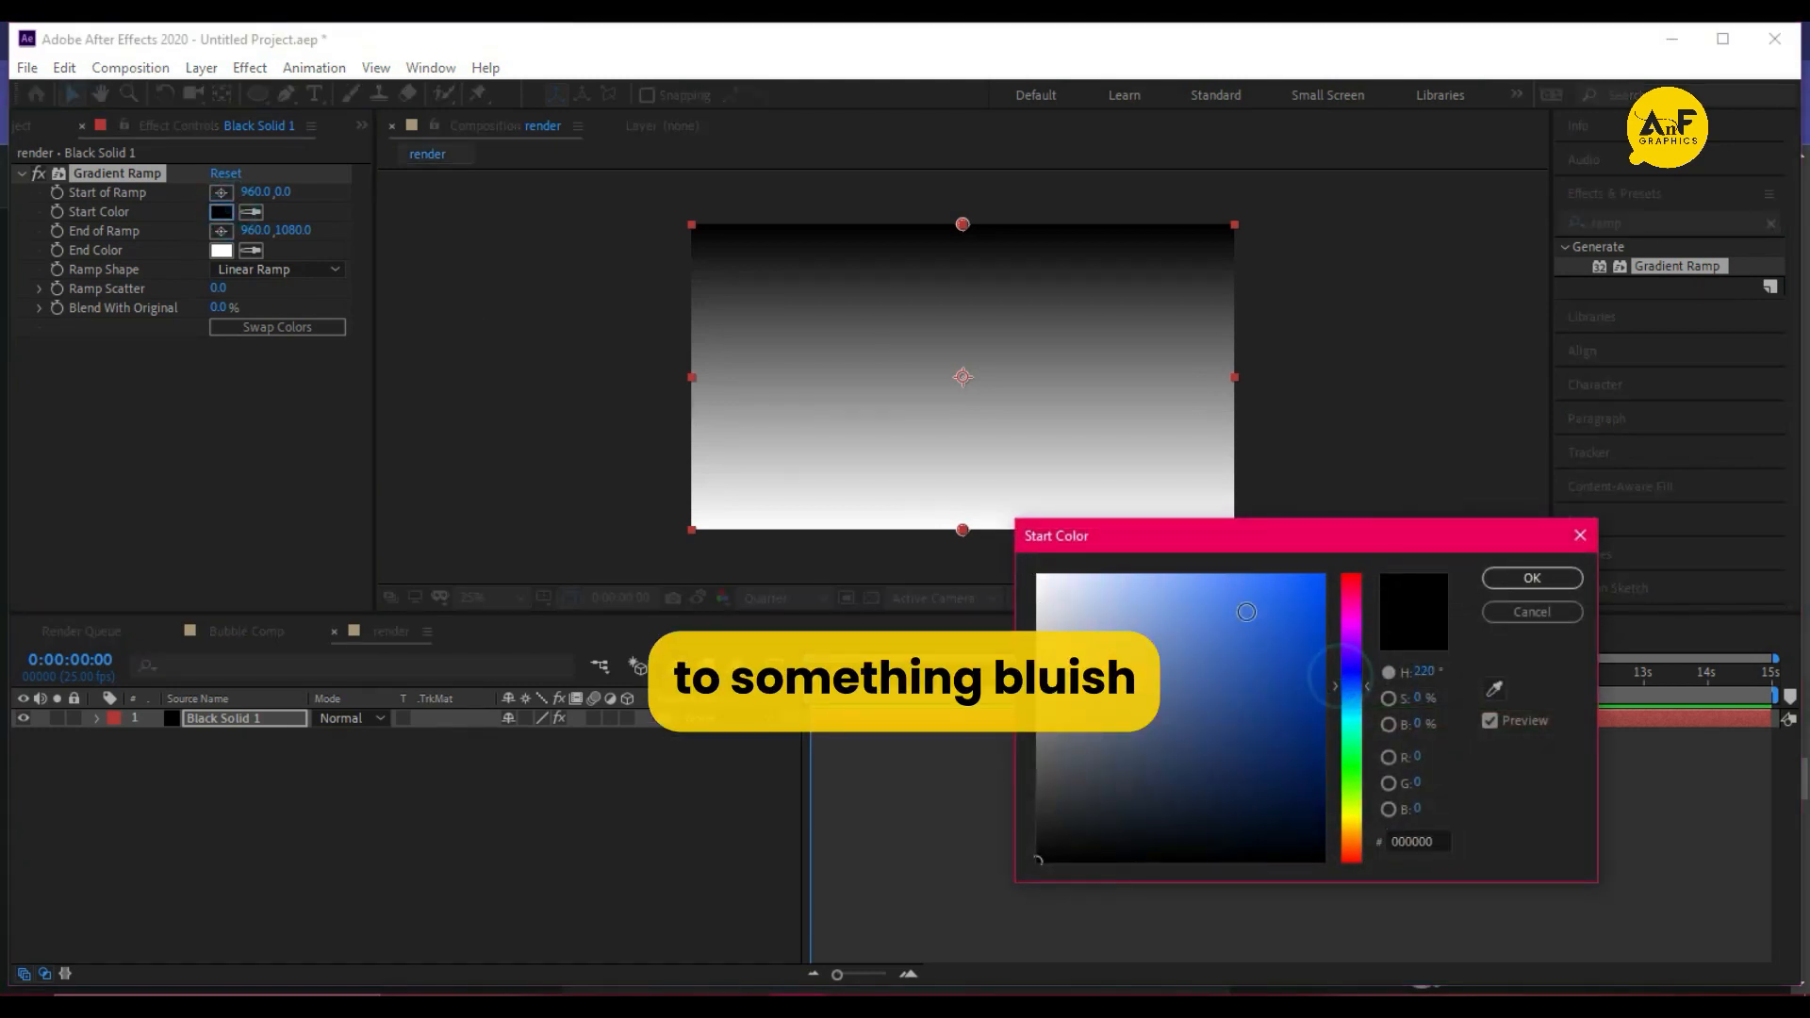
left_click(1257, 582)
left_click(1527, 578)
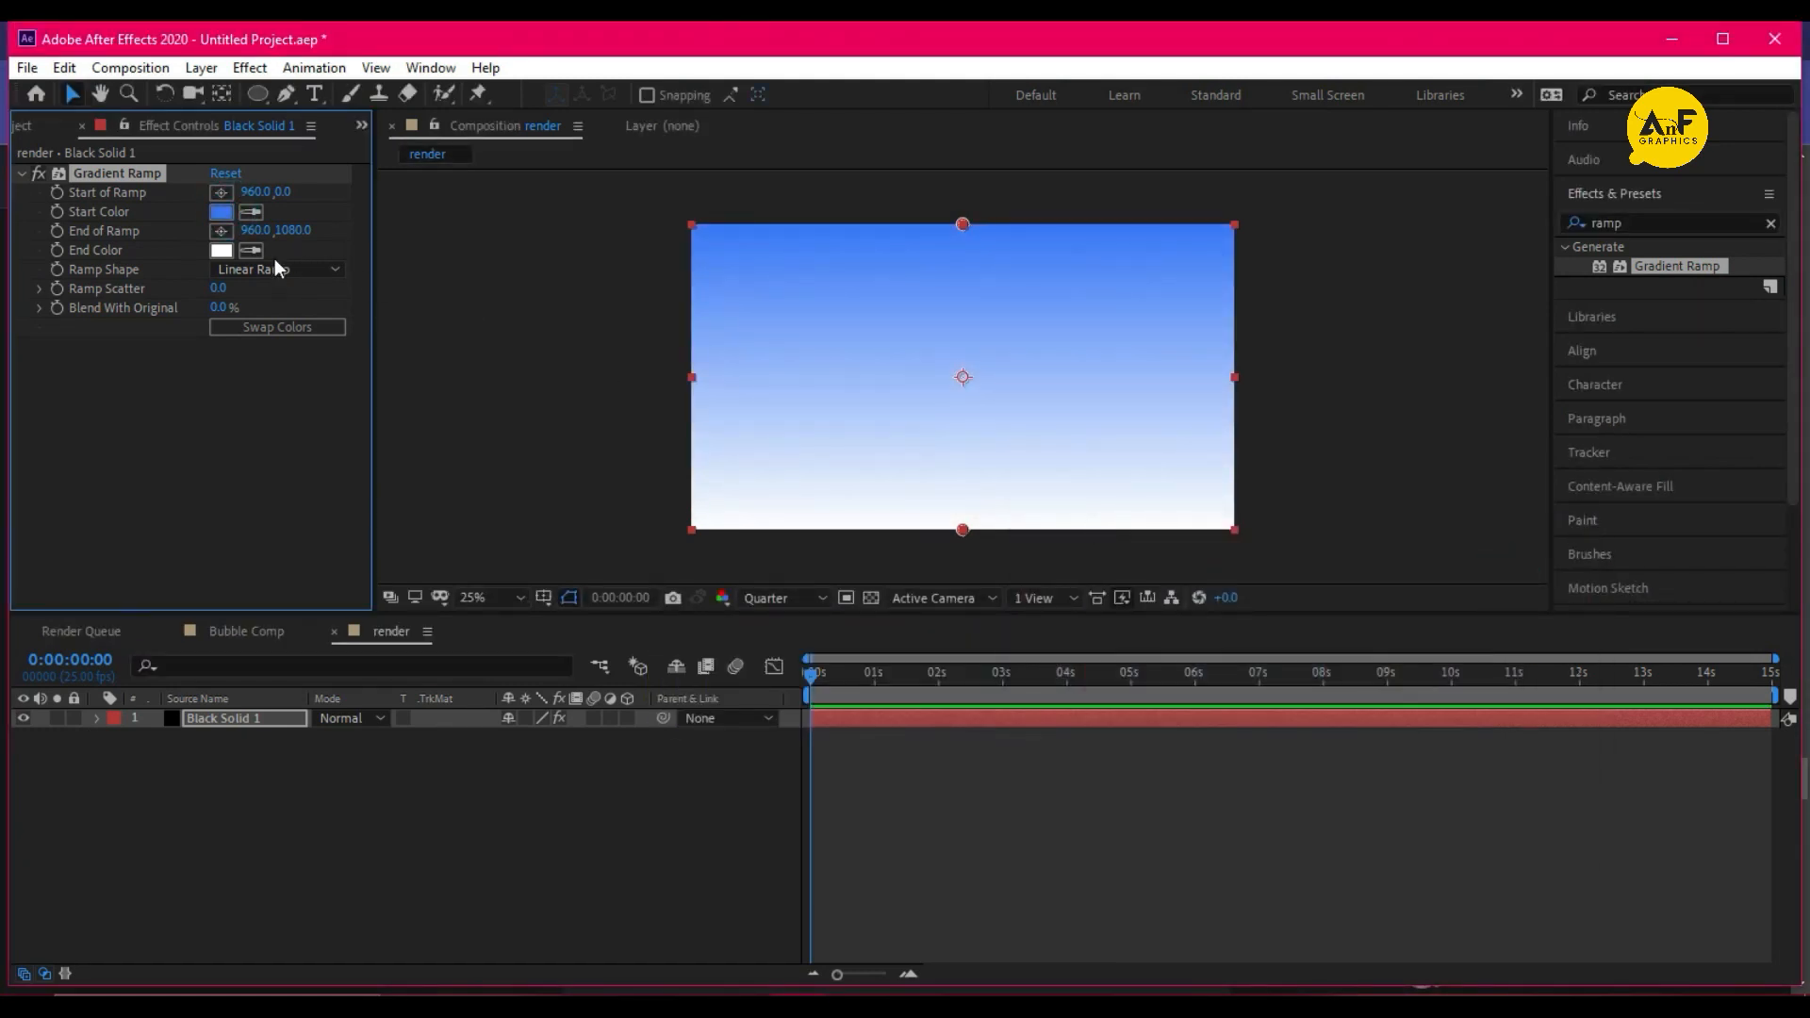
left_click(220, 251)
left_click(1356, 670)
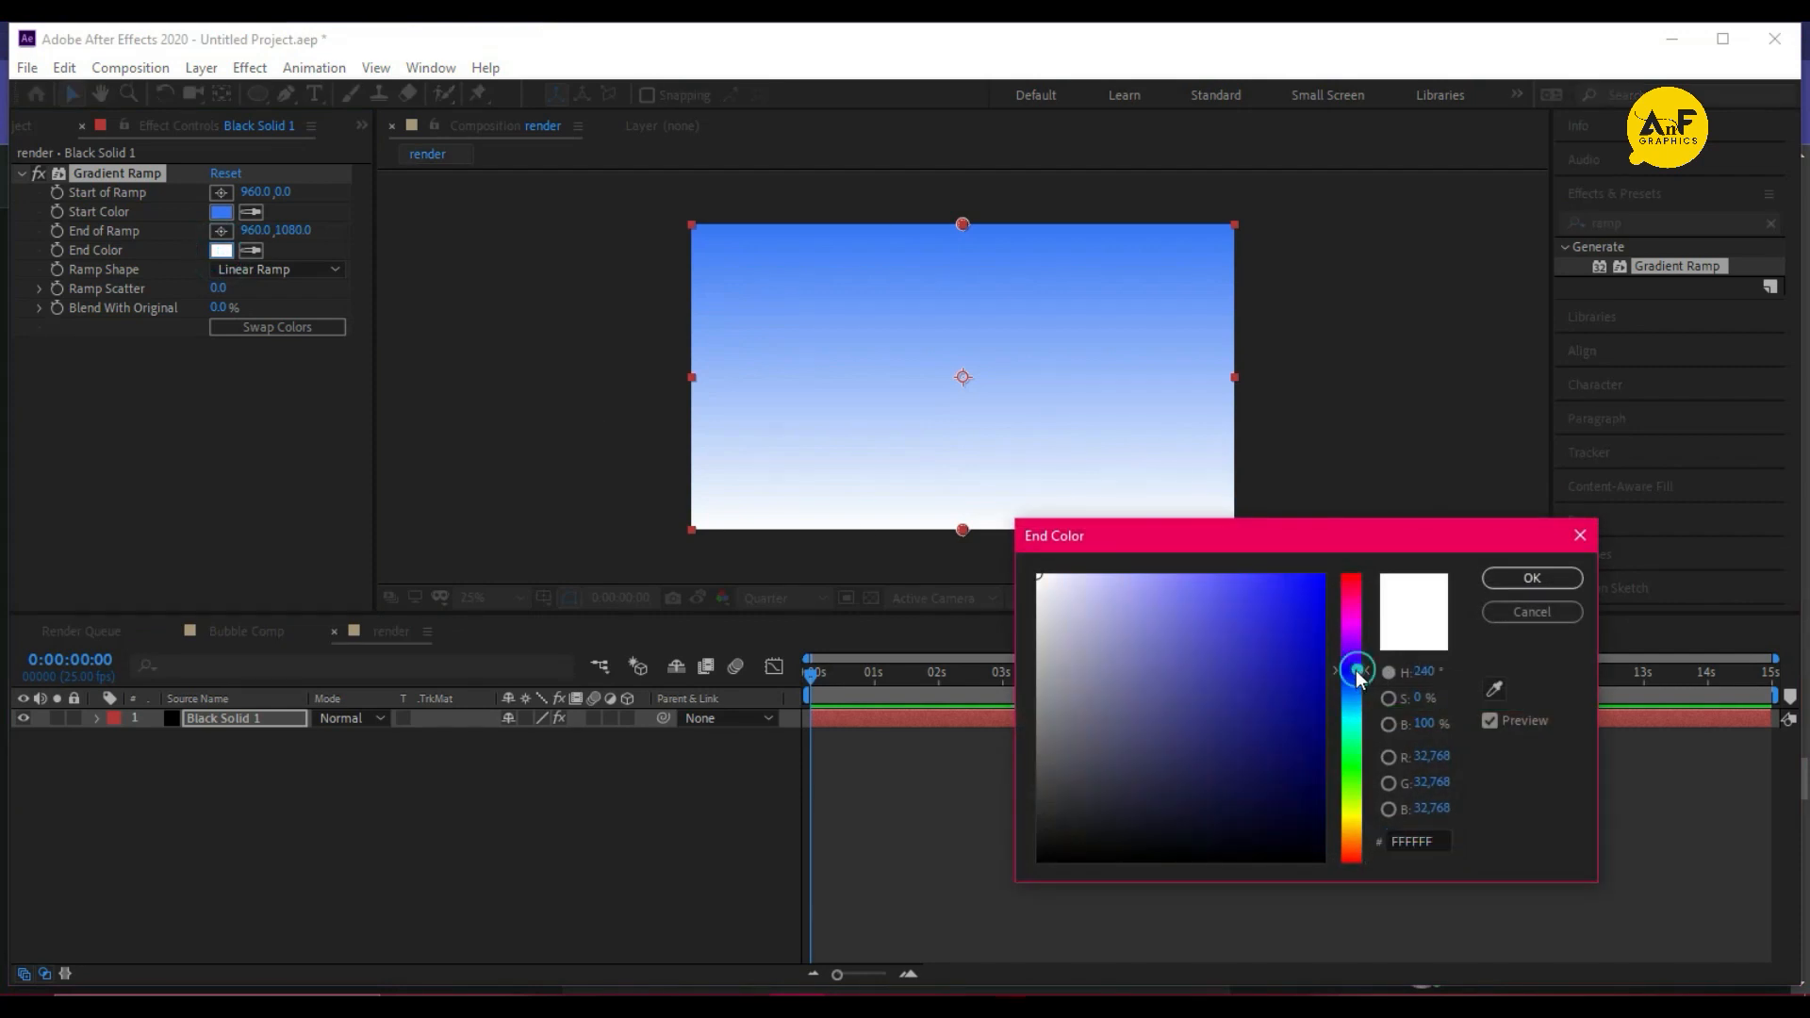
left_click_drag(1279, 684, 1282, 702)
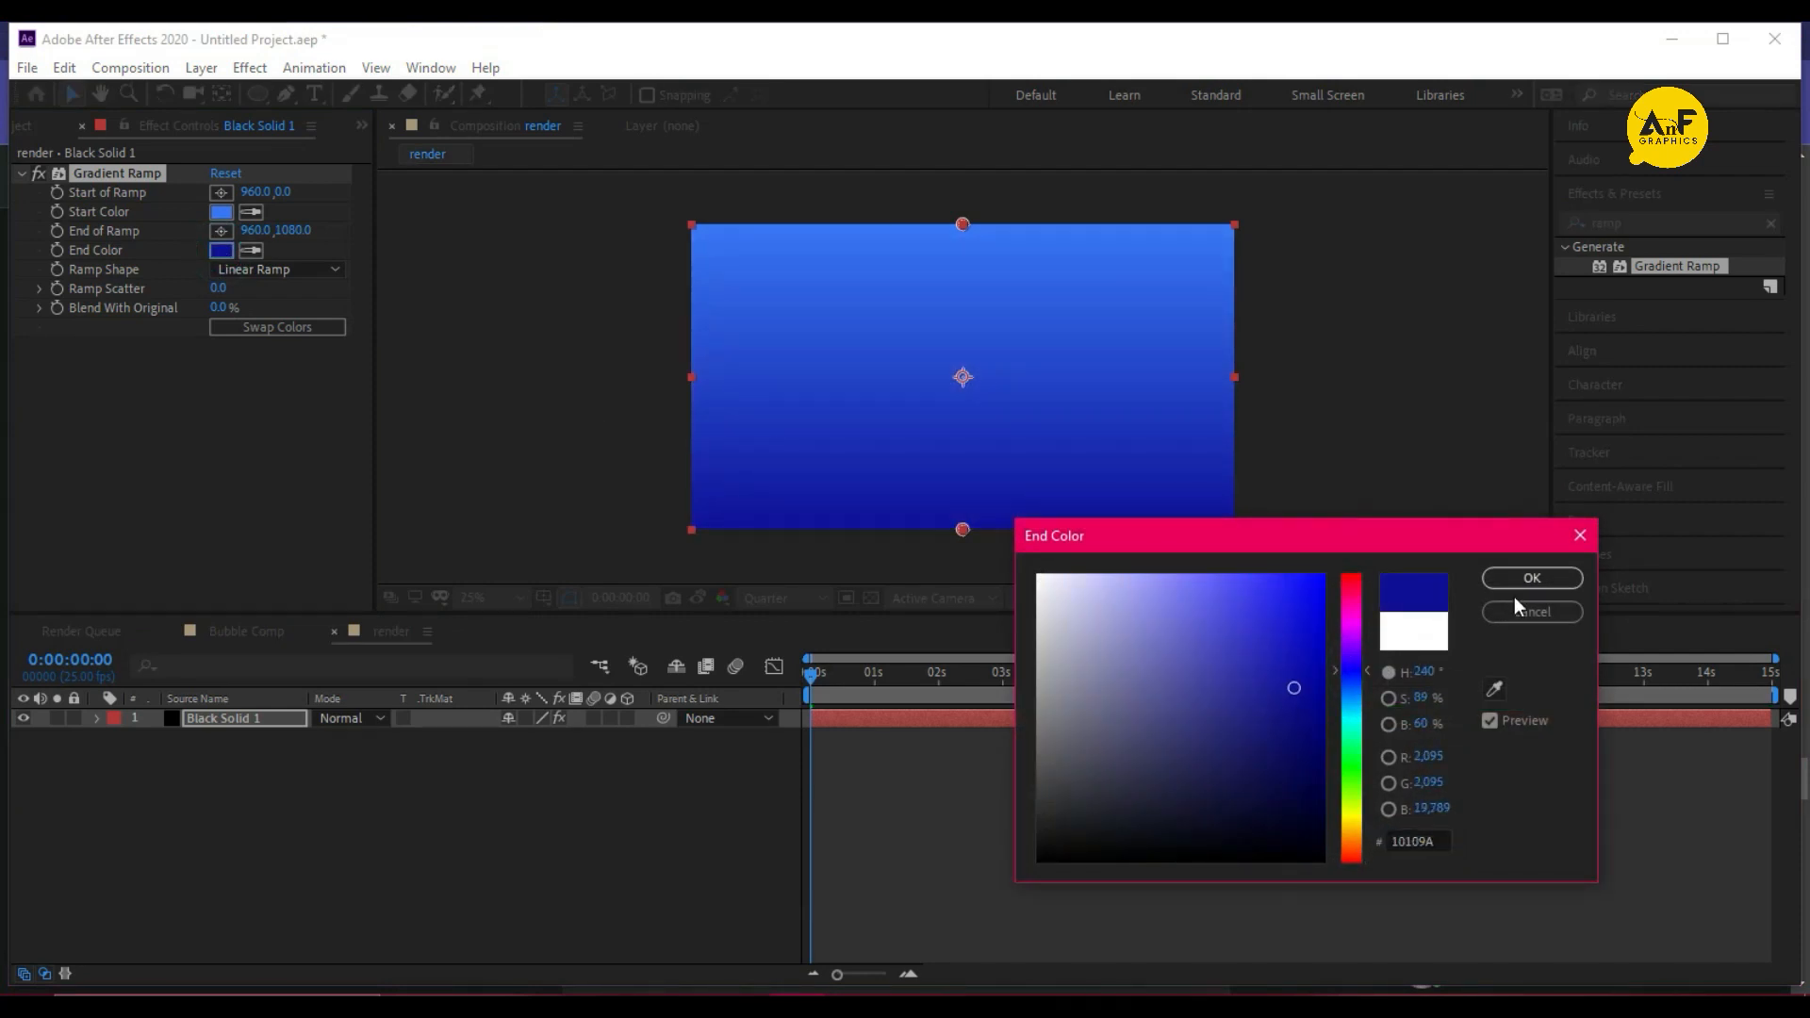
left_click(1513, 582)
Run the gradient diagonally, starting in the frame's upper-right corner and ending in the lower-left corner, about 4, 1052
left_click_drag(962, 534, 687, 521)
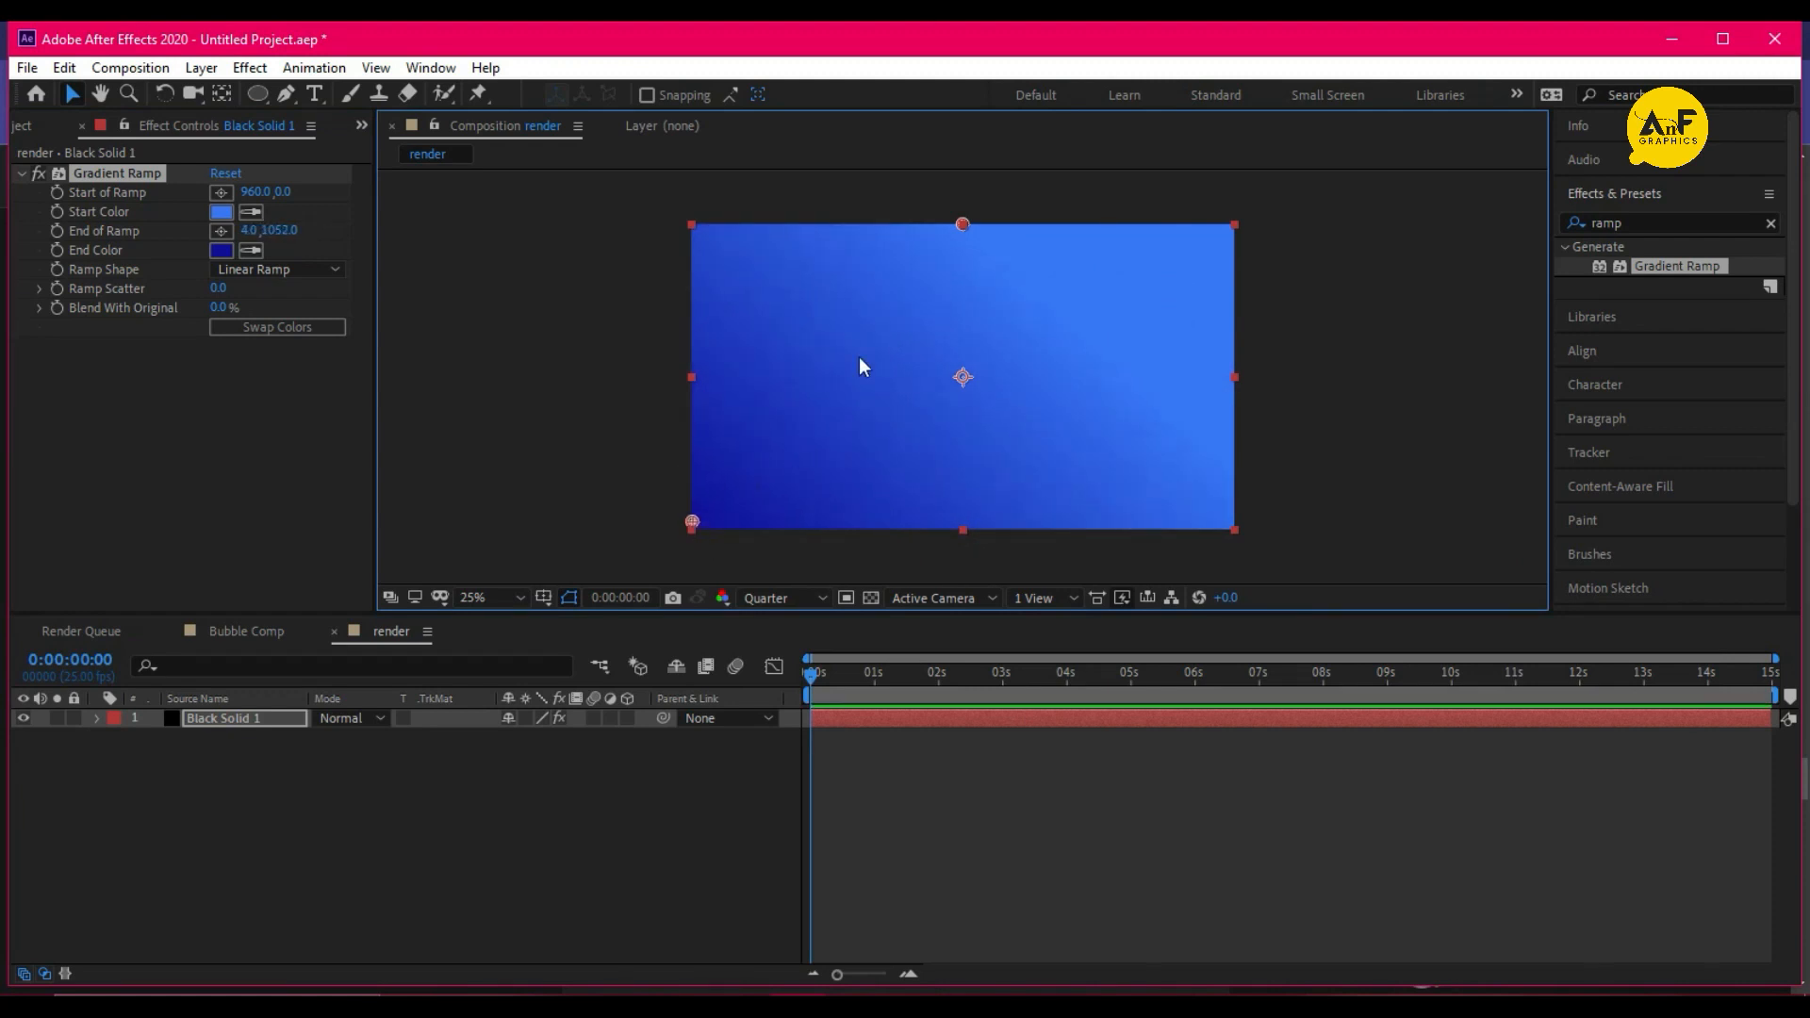
left_click_drag(957, 226, 1235, 230)
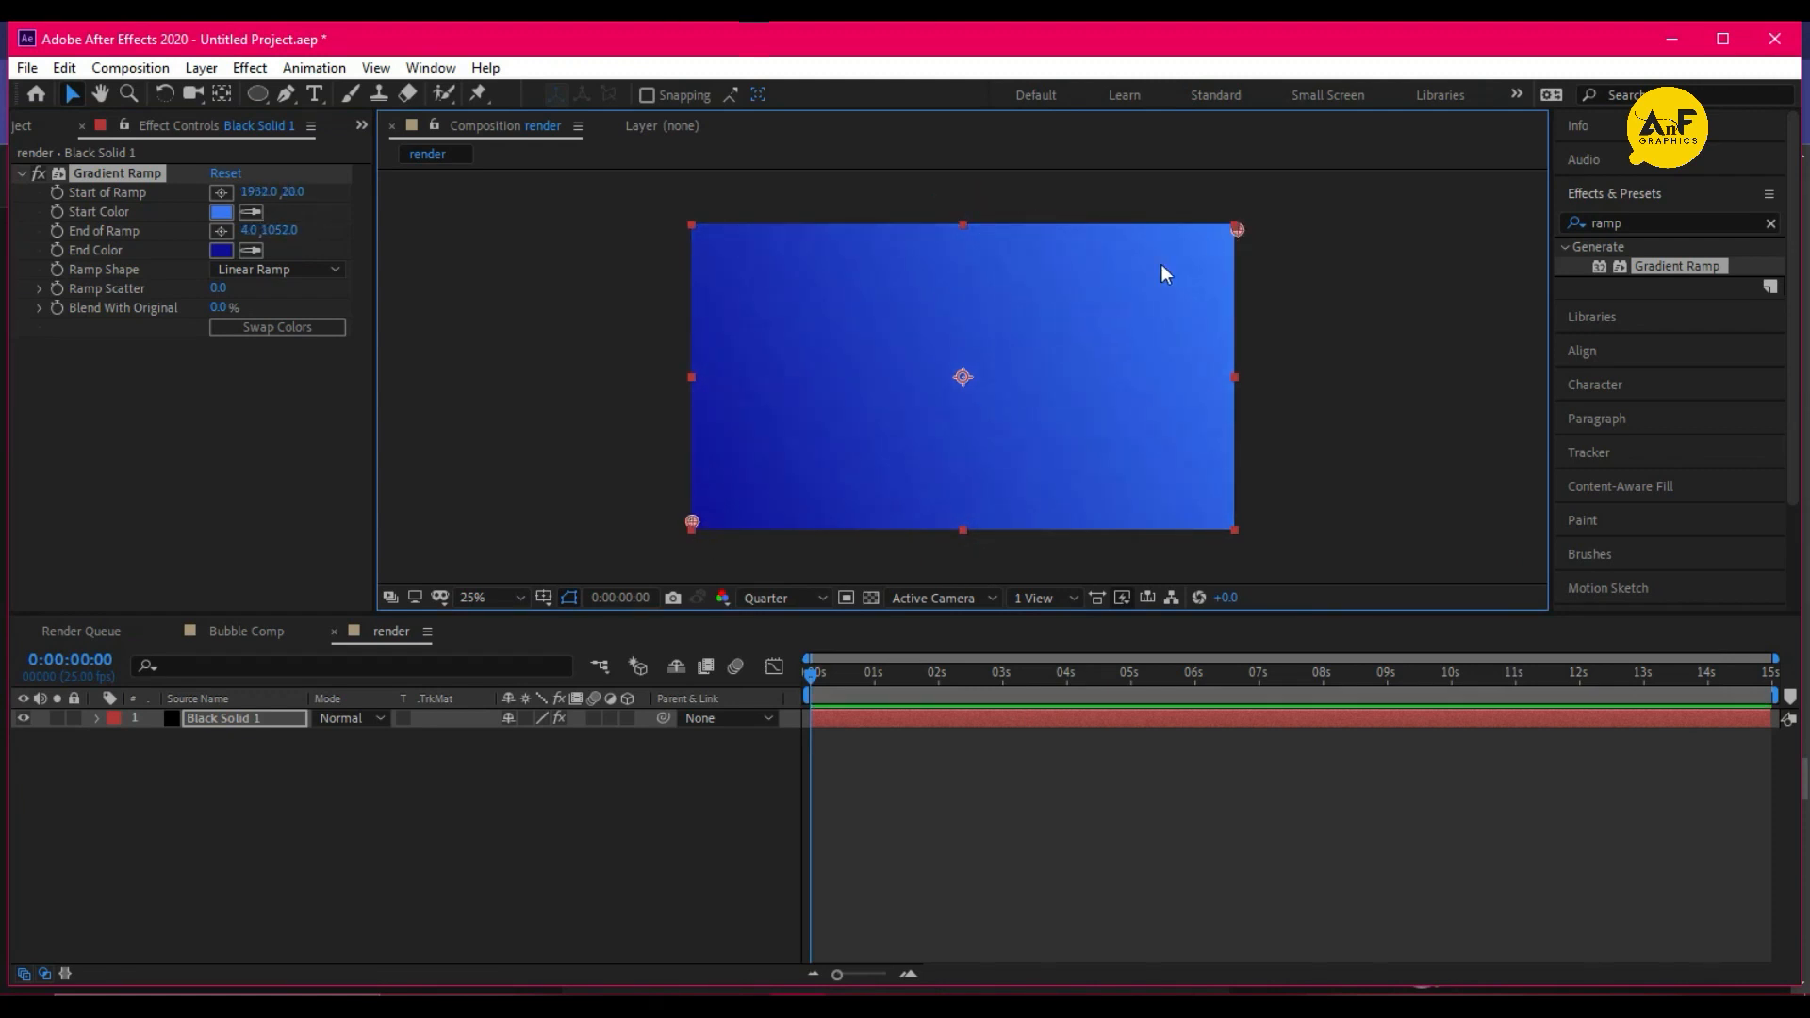
left_click(291, 790)
Add the white title text BUBBLE in Poppins ExtraBold at 292 px
key("ctrl+t")
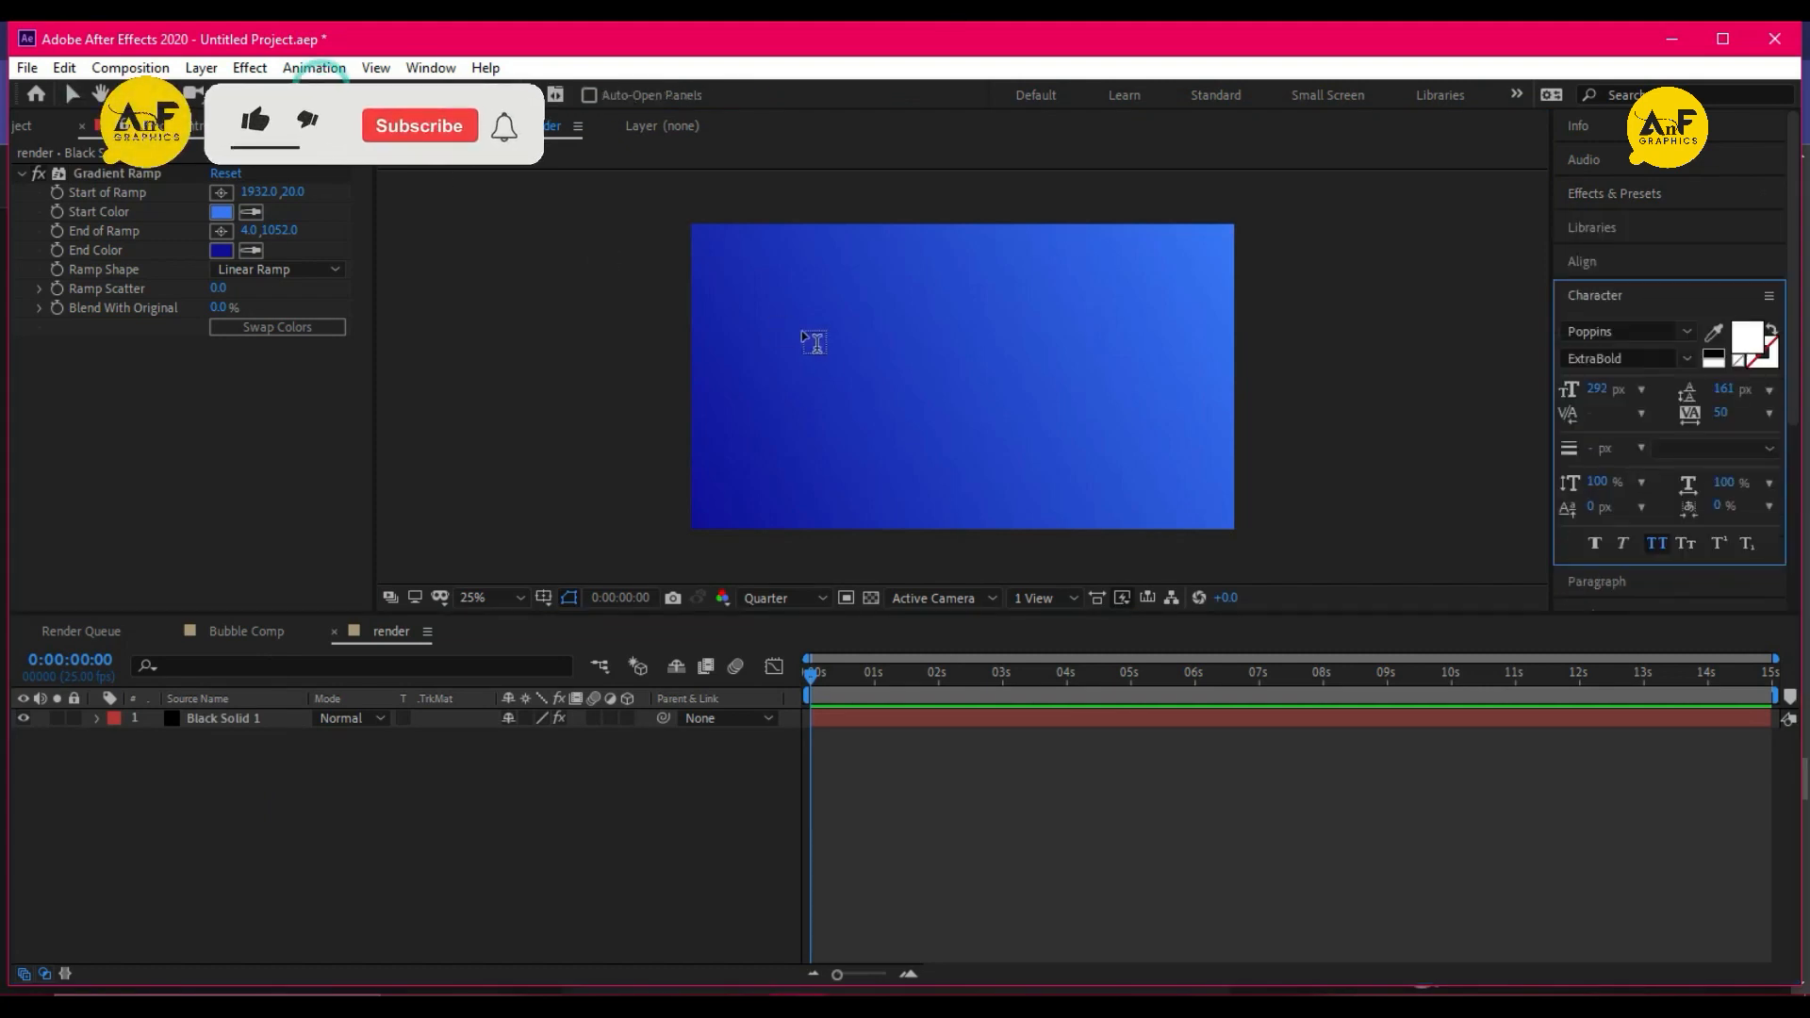
left_click(832, 357)
type("BUBBLE")
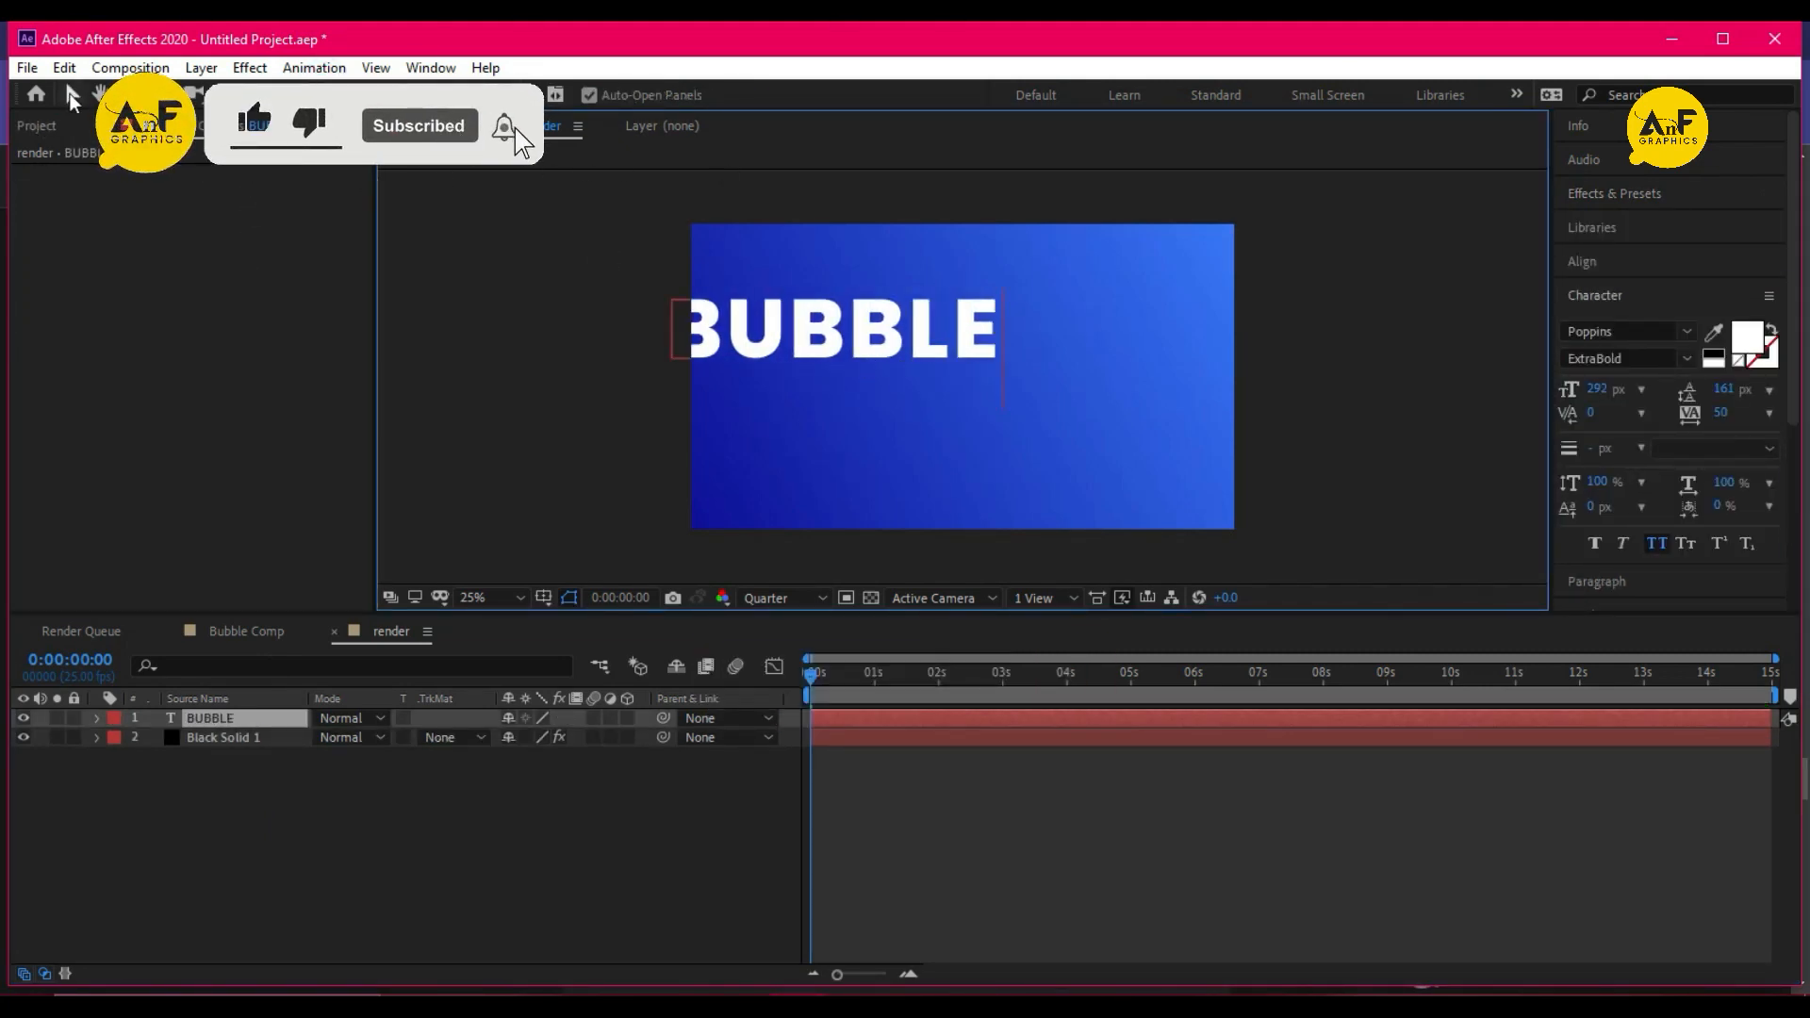
Center the BUBBLE text horizontally and vertically in the composition, and center its anchor point on the word
left_click(72, 95)
left_click_drag(976, 343, 1086, 388)
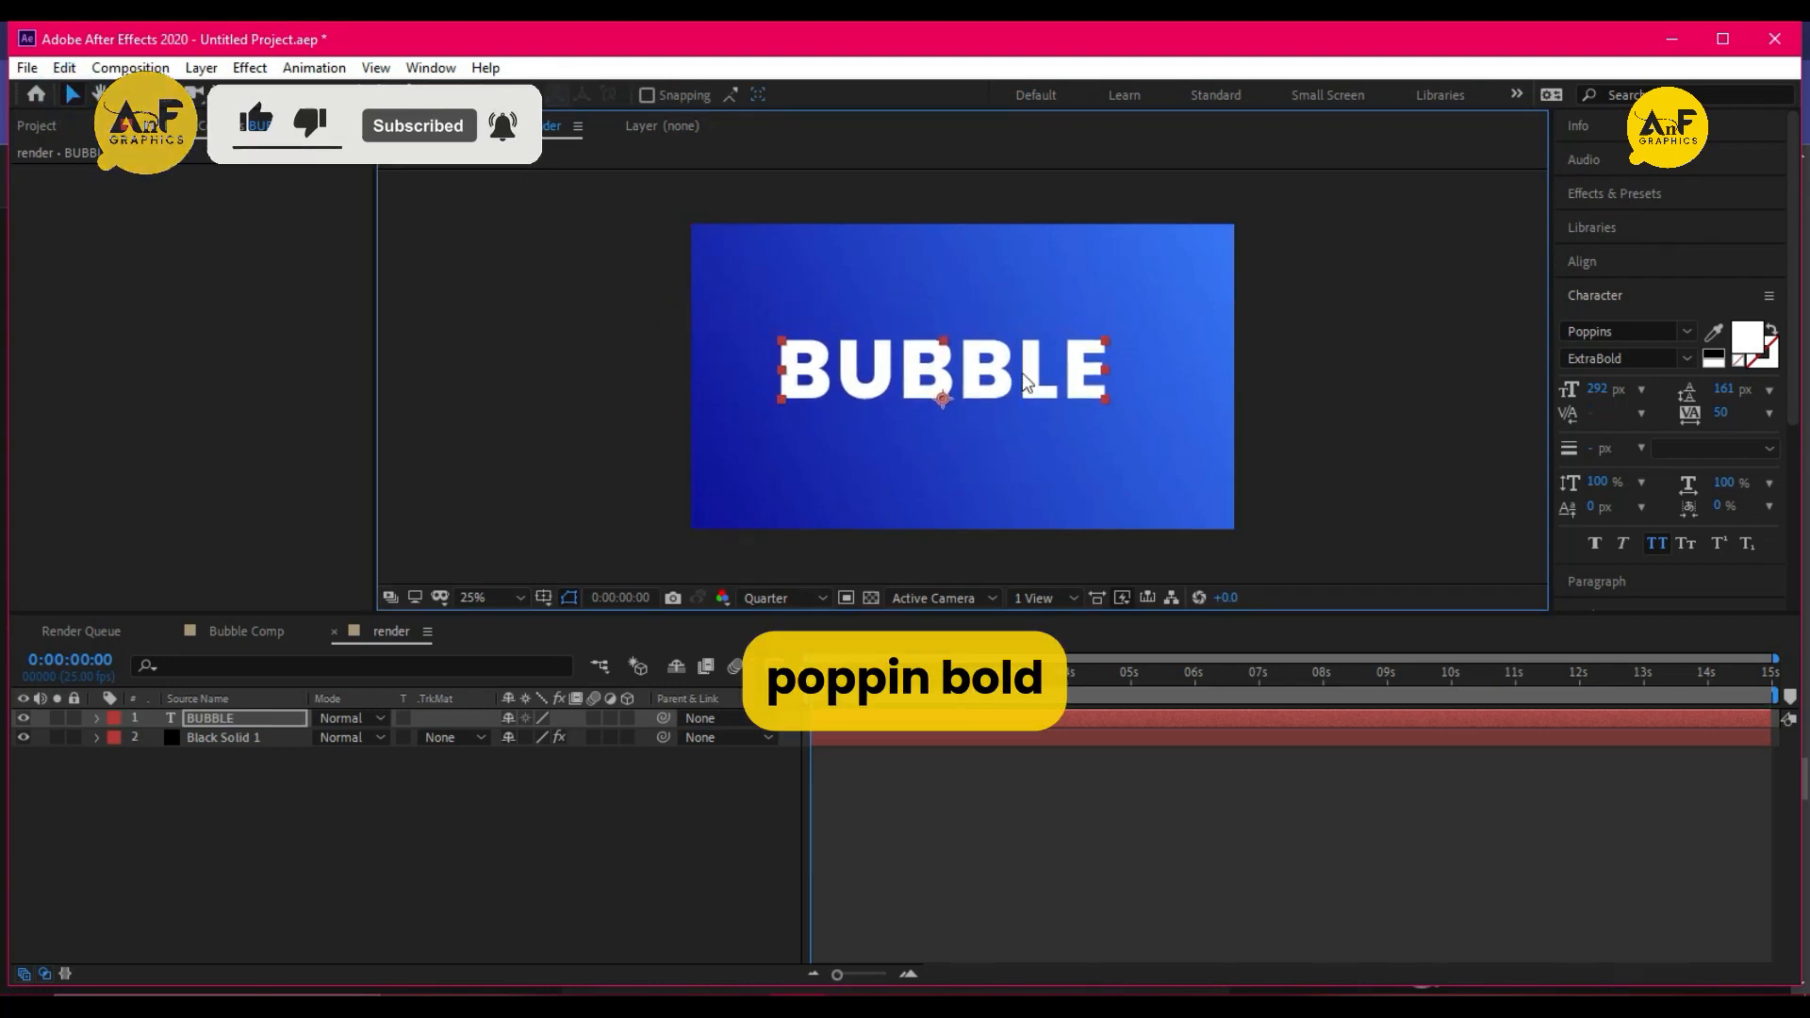
left_click(1613, 266)
left_click(1613, 318)
left_click(1728, 318)
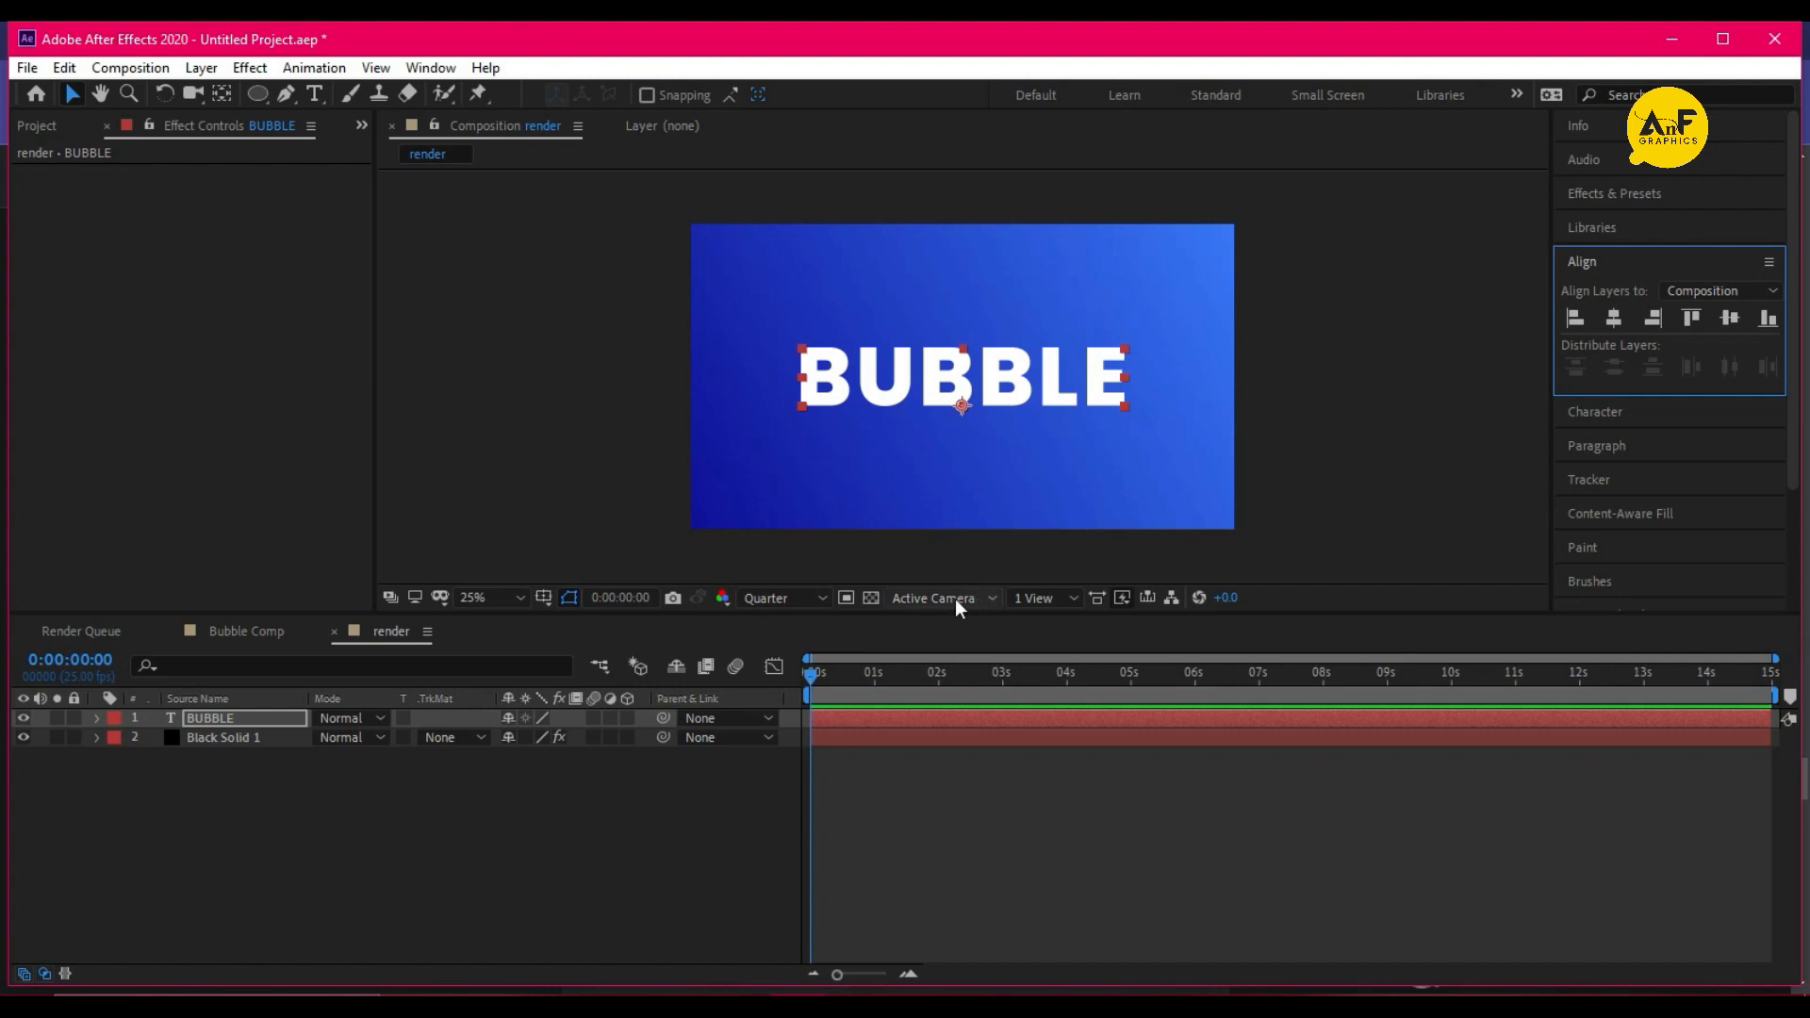
left_click(221, 96)
left_click(75, 98)
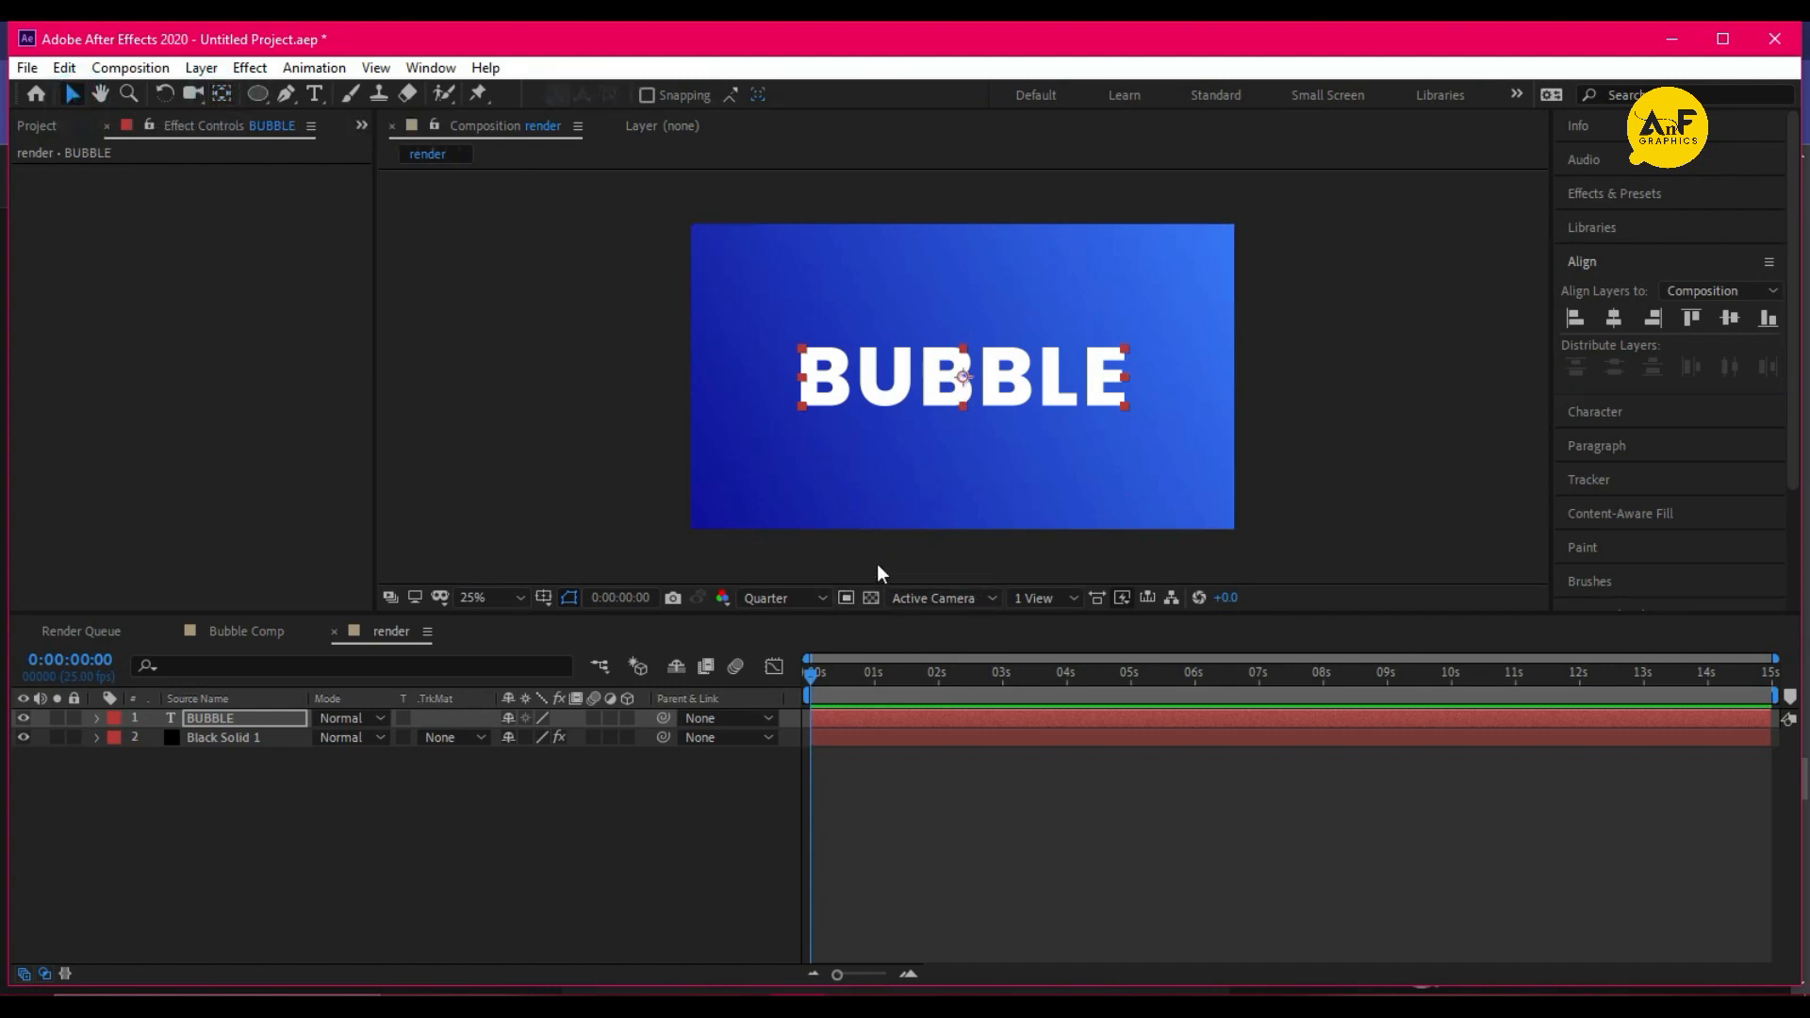
Duplicate the BUBBLE text layer and place two copies of Bubble Comp above the text layers
left_click(241, 717)
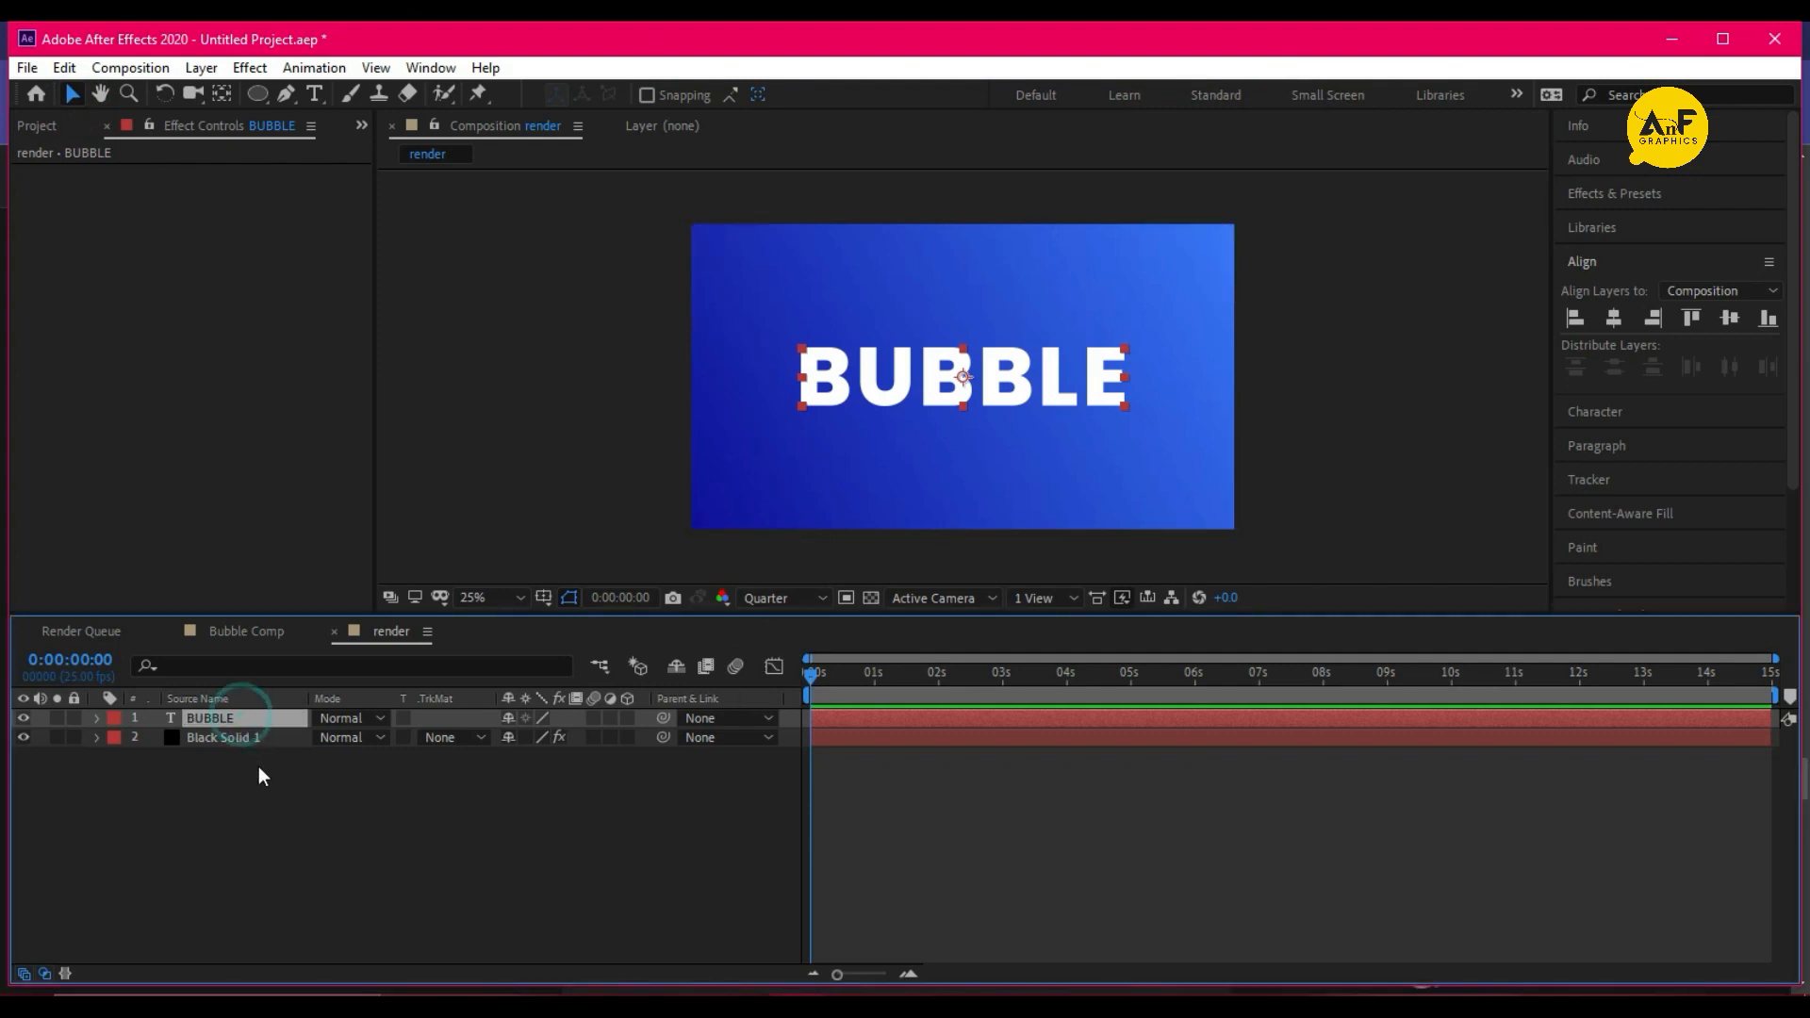
key("ctrl+d")
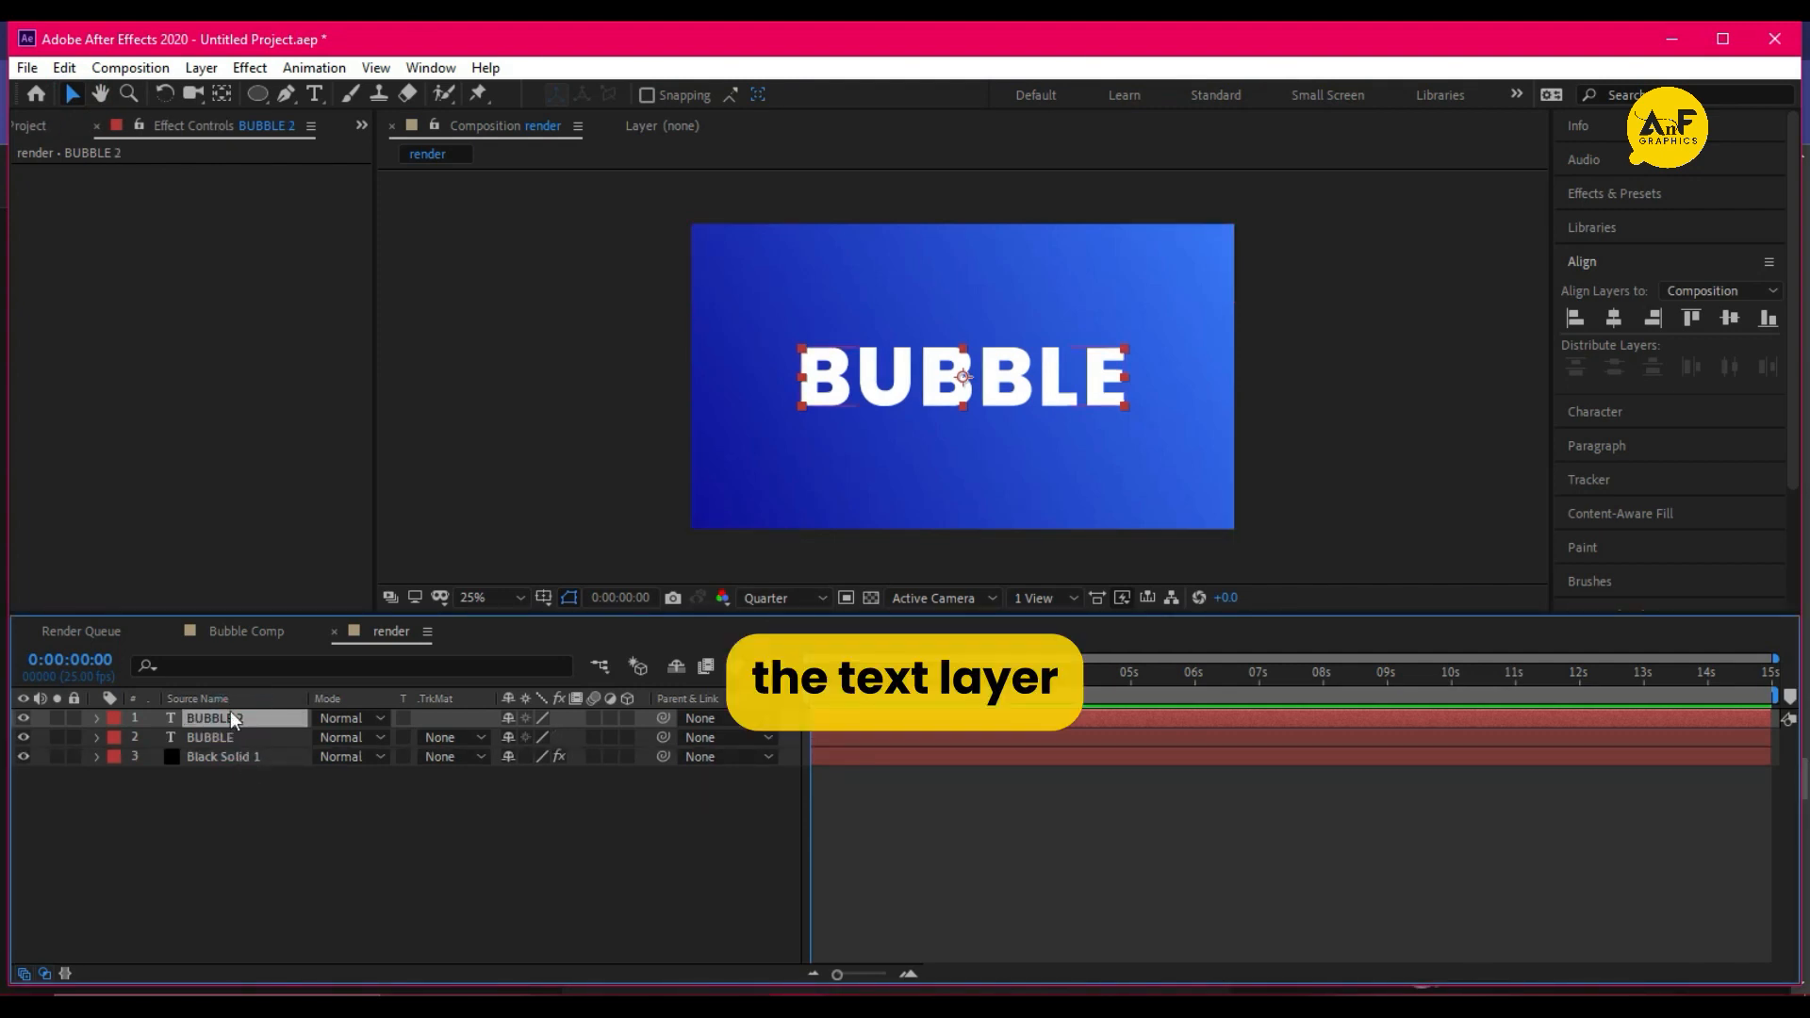
left_click(42, 126)
left_click_drag(127, 329, 224, 724)
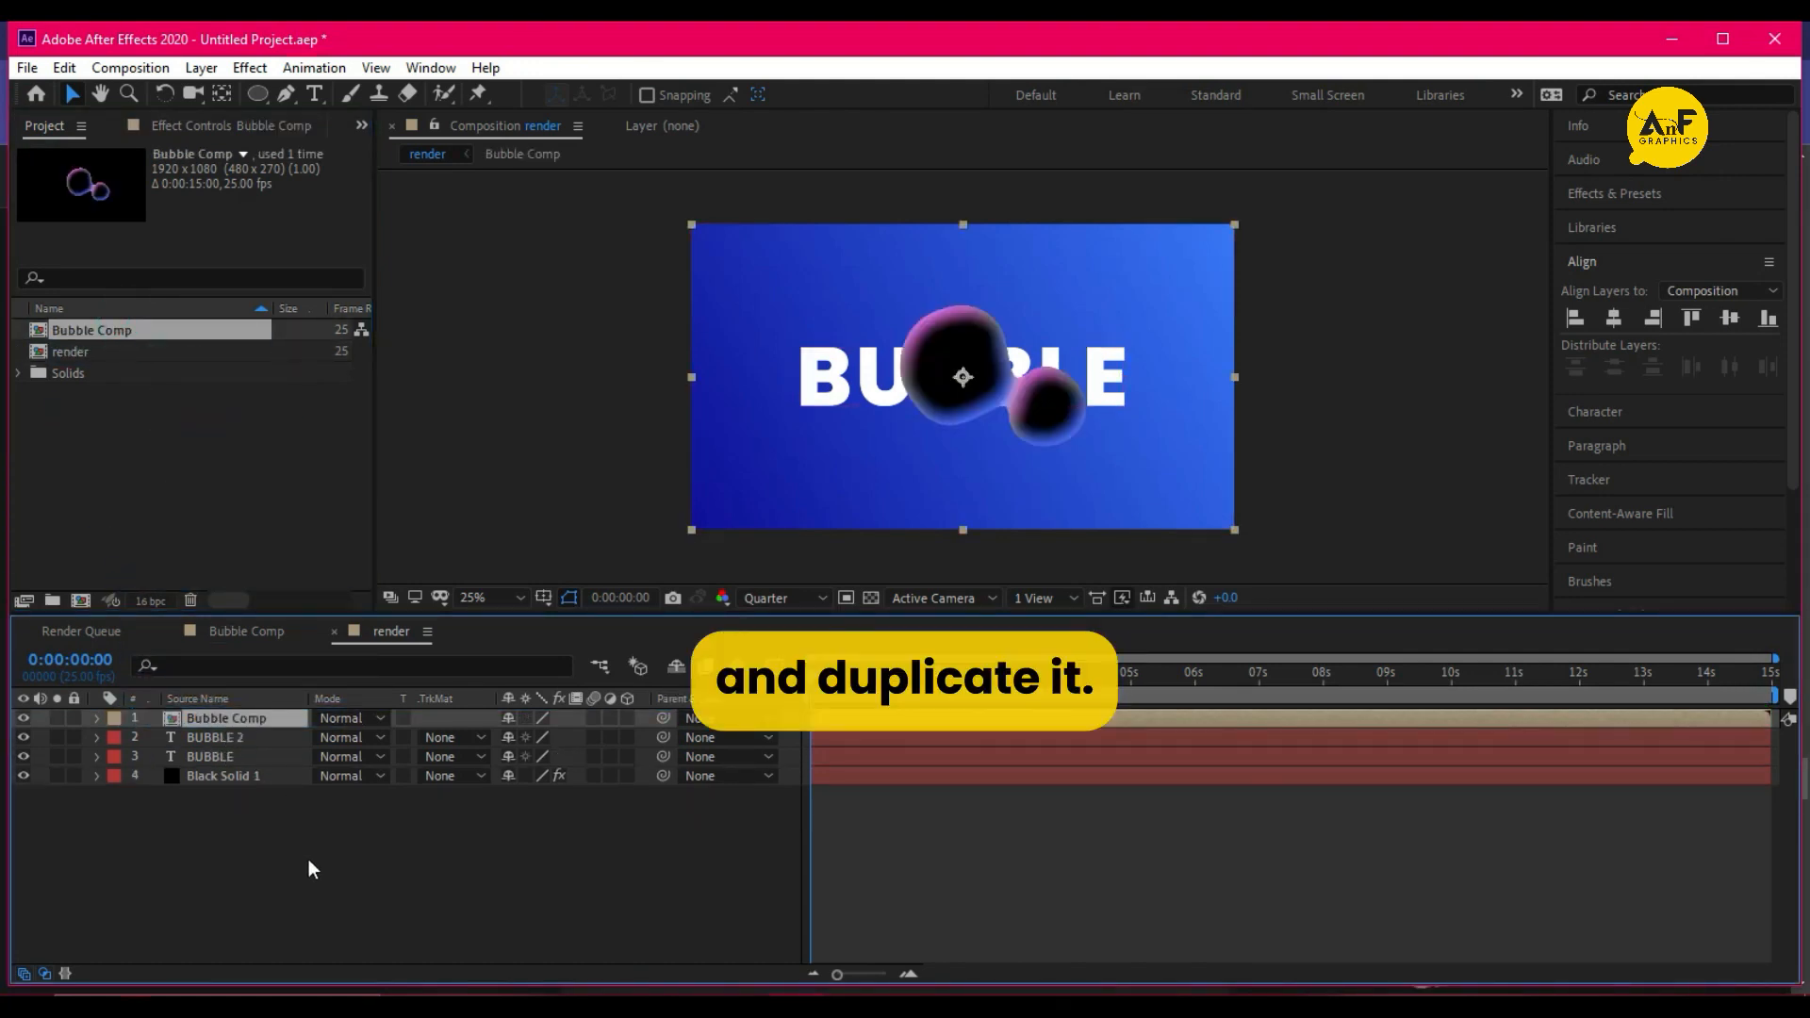
key("ctrl+d")
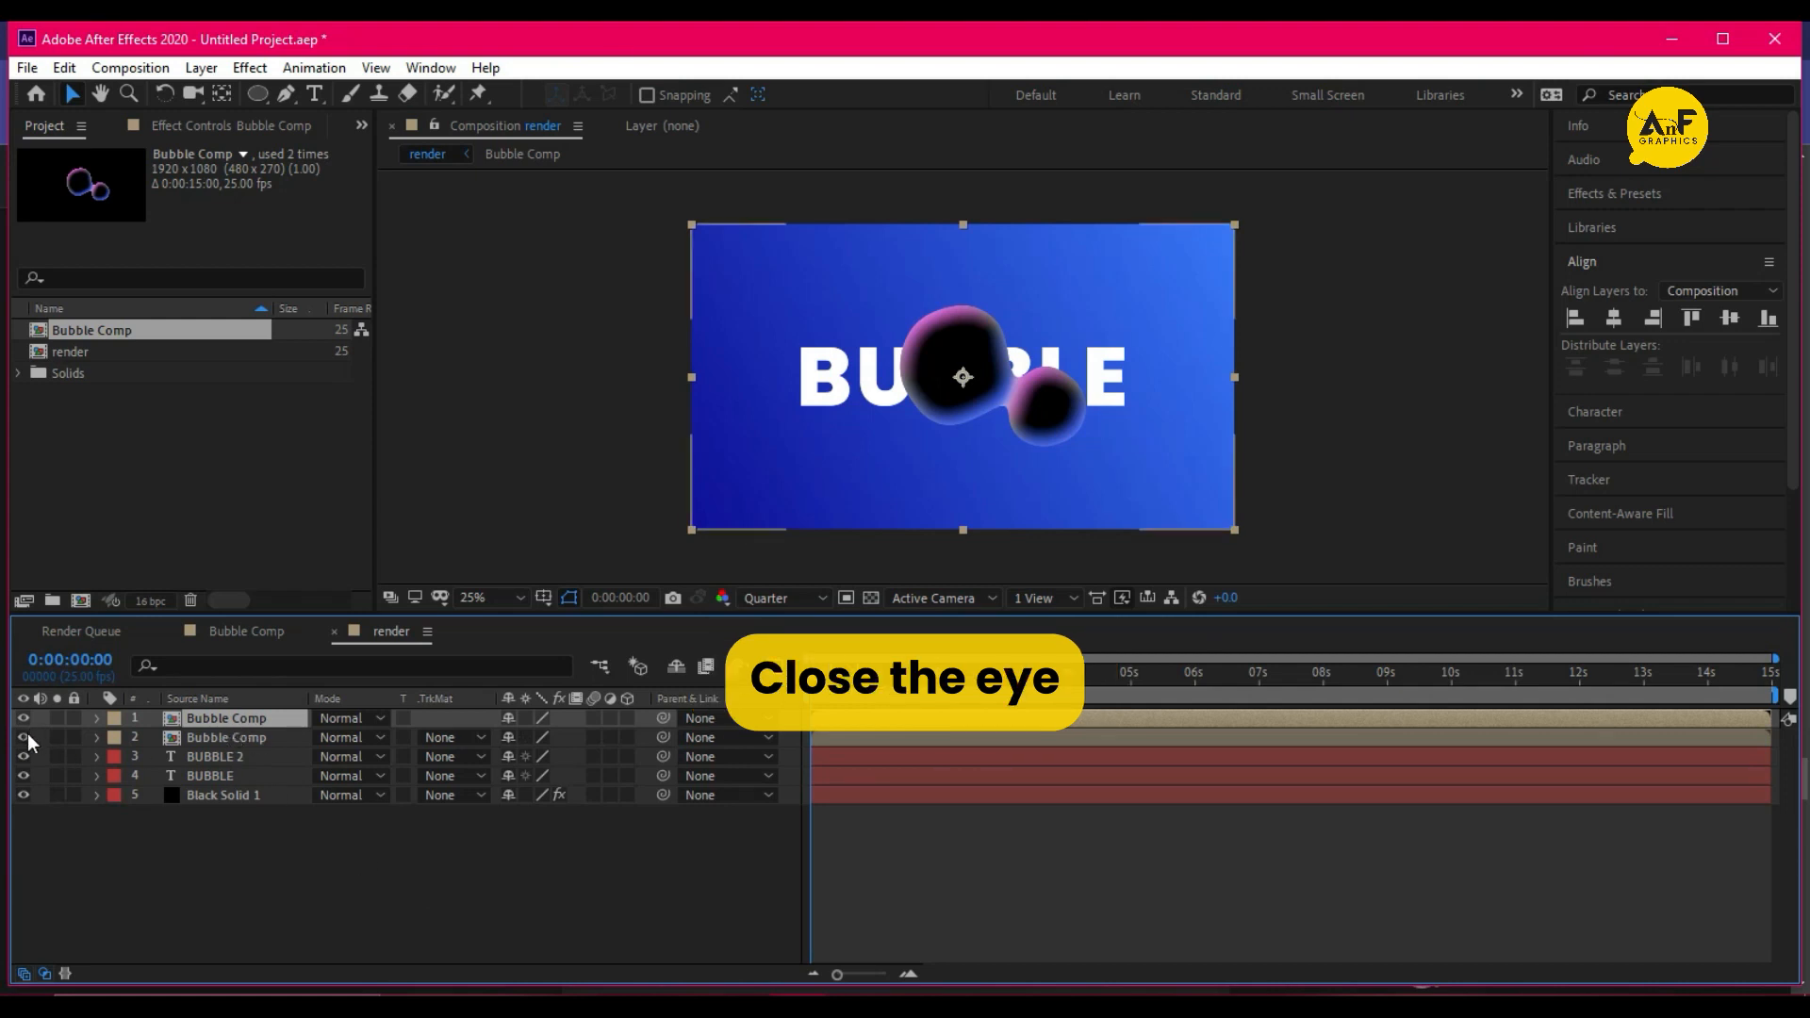
Hide both Bubble Comp layers and set the track matte of both text layers to Alpha Matte
left_click_drag(28, 742, 23, 718)
left_click(247, 756)
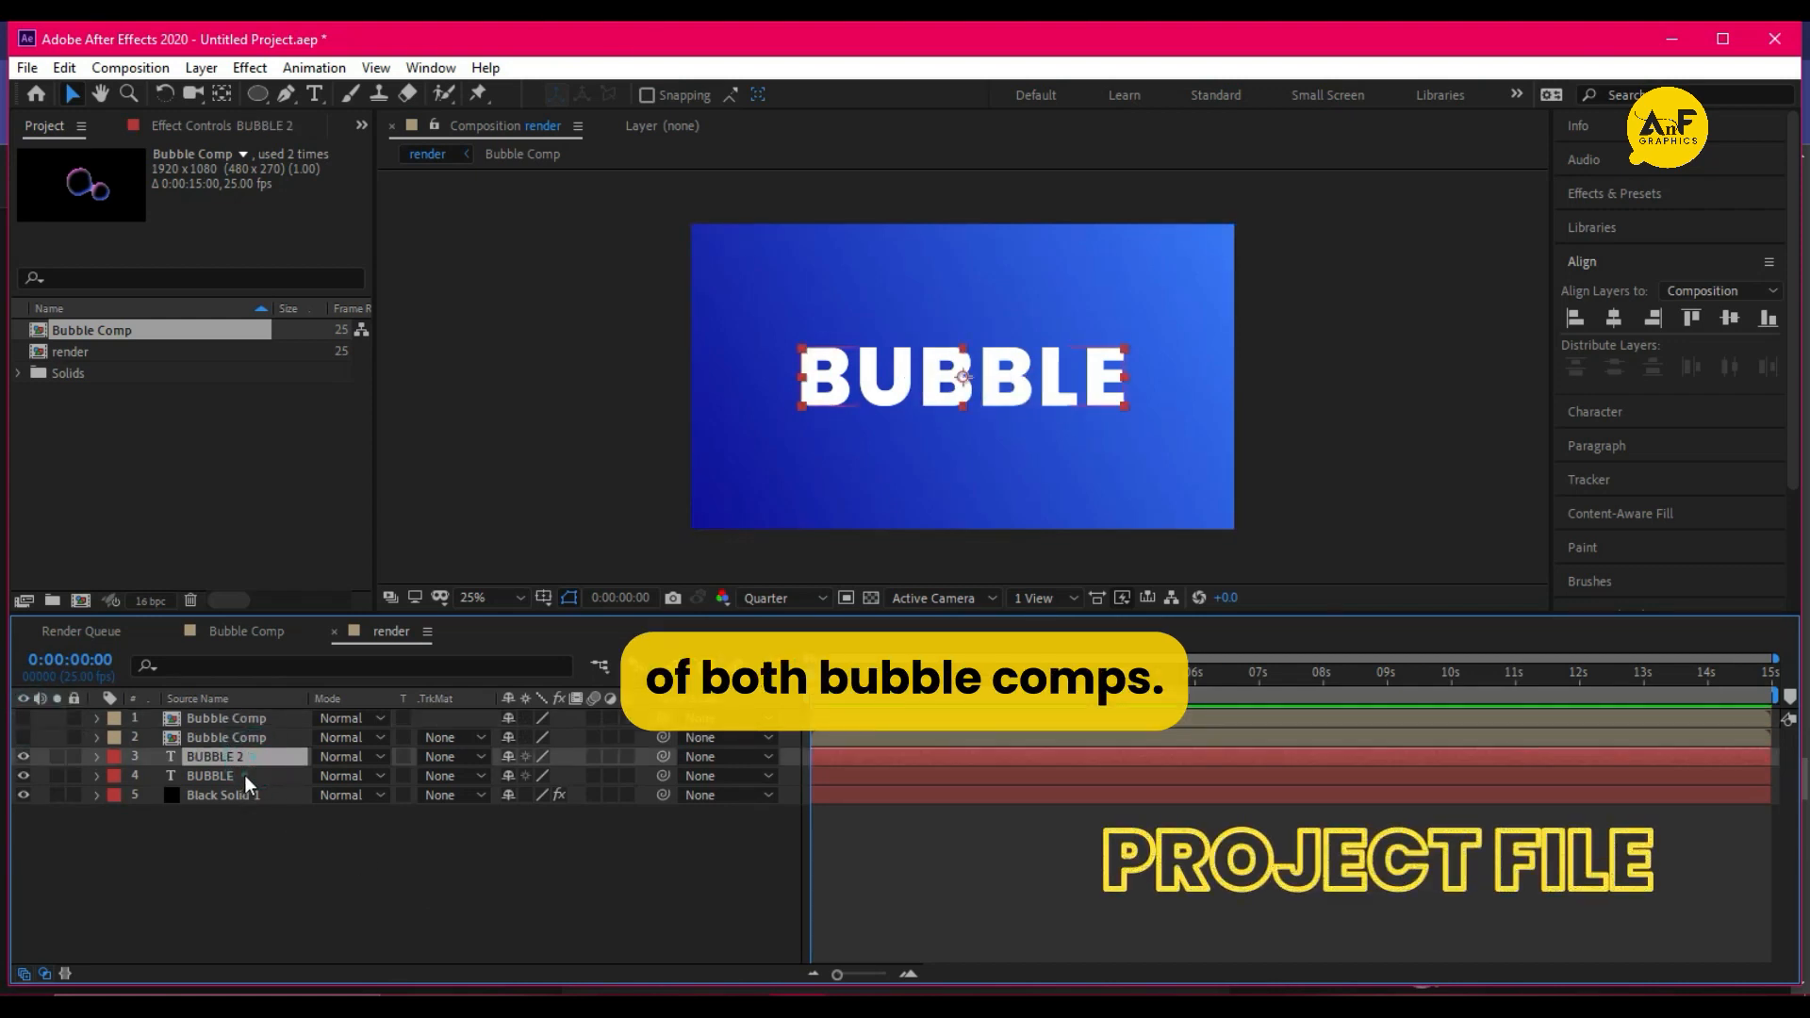
left_click(245, 774, "shift")
left_click(473, 758)
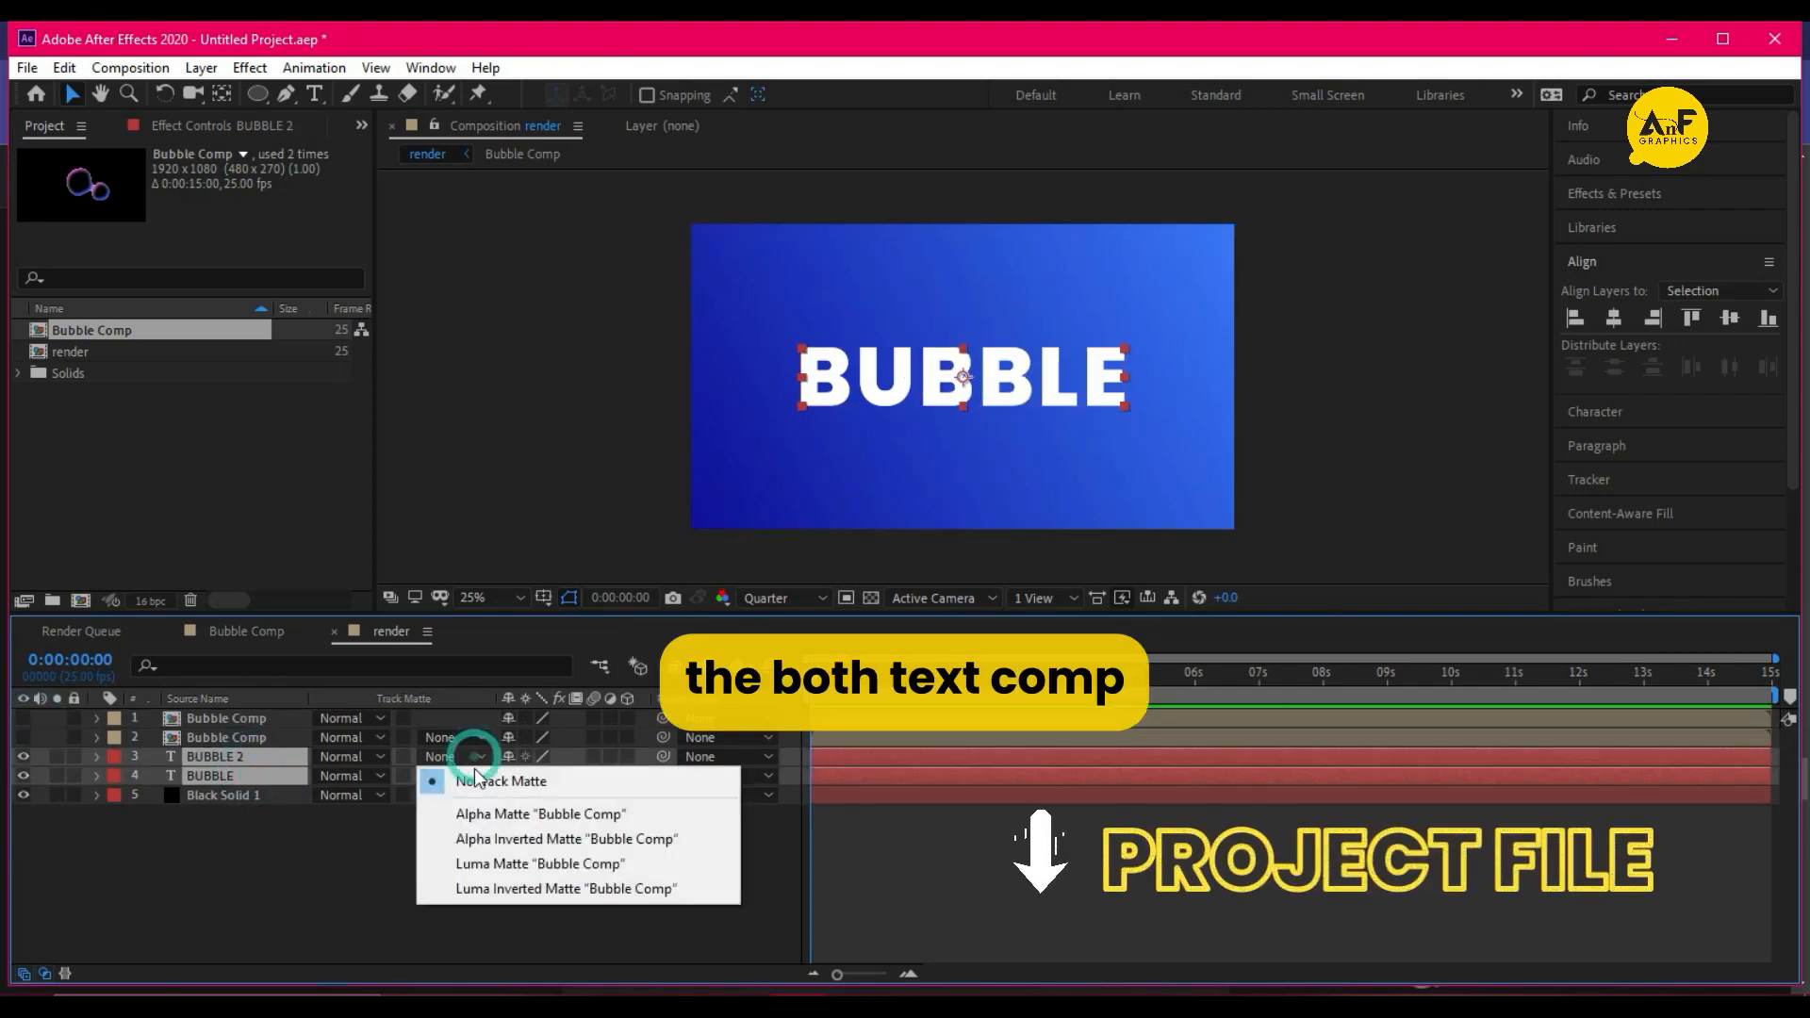
left_click(469, 819)
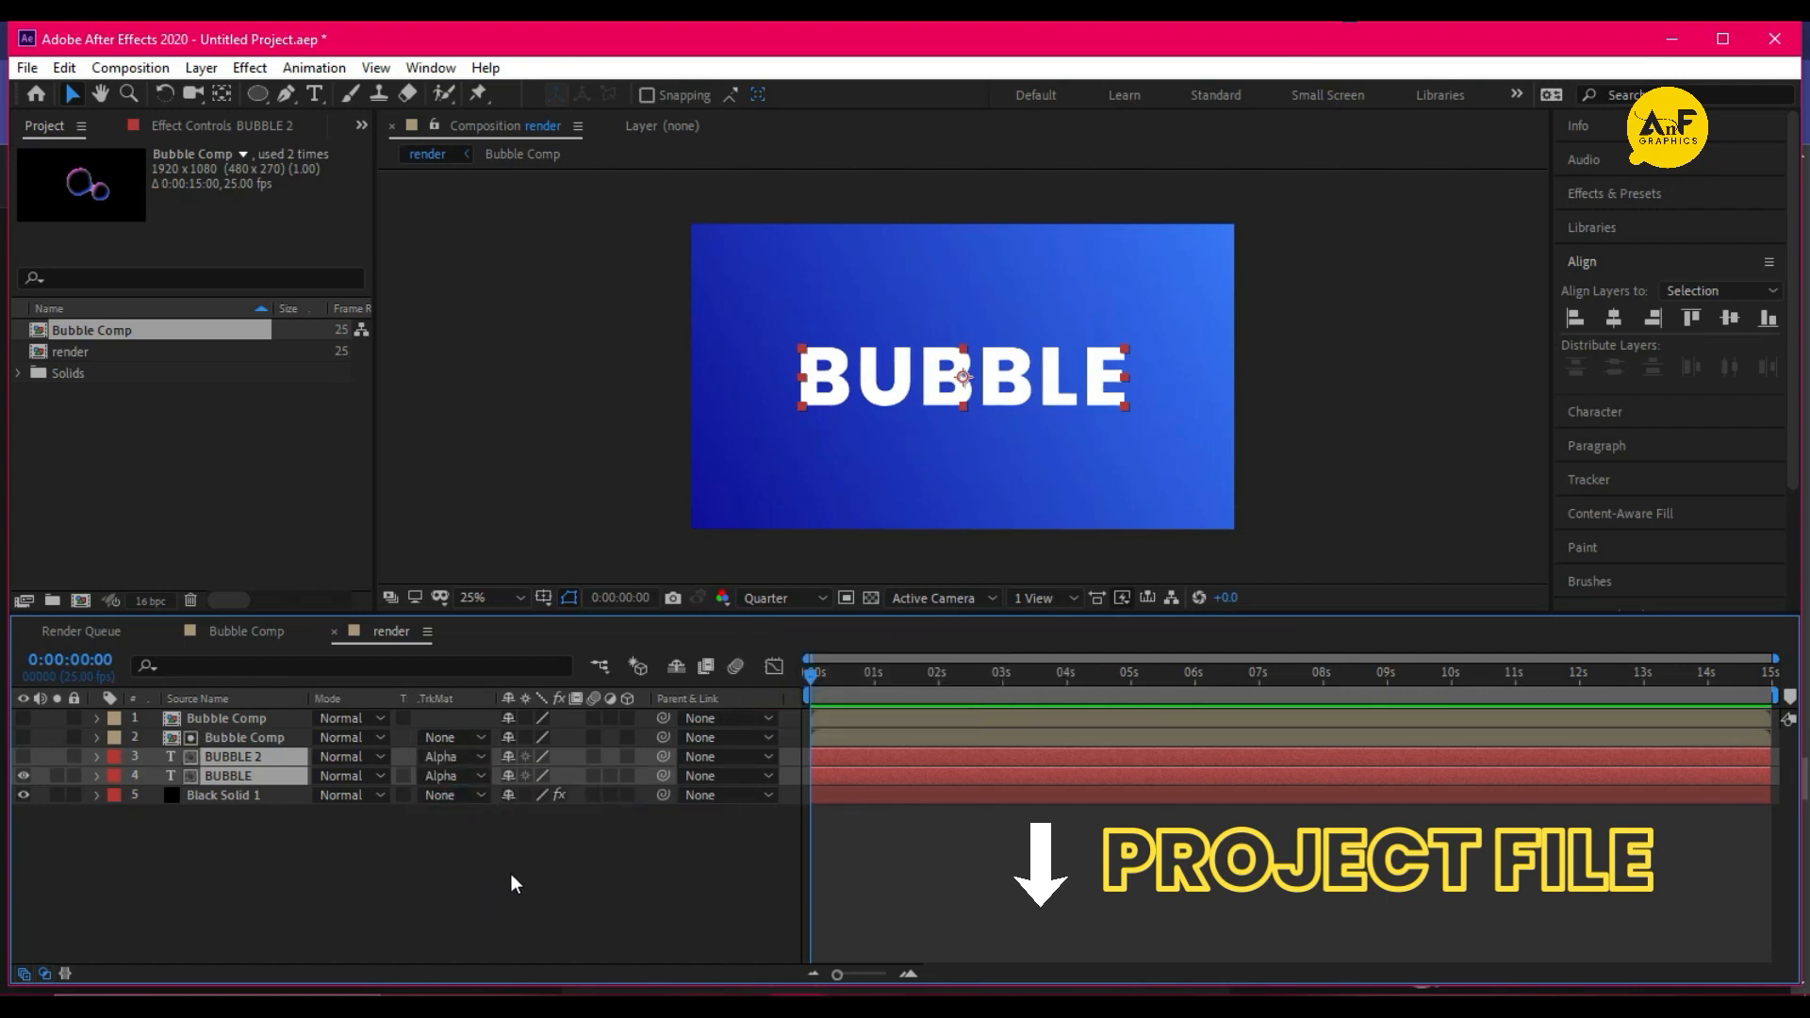
left_click(419, 865)
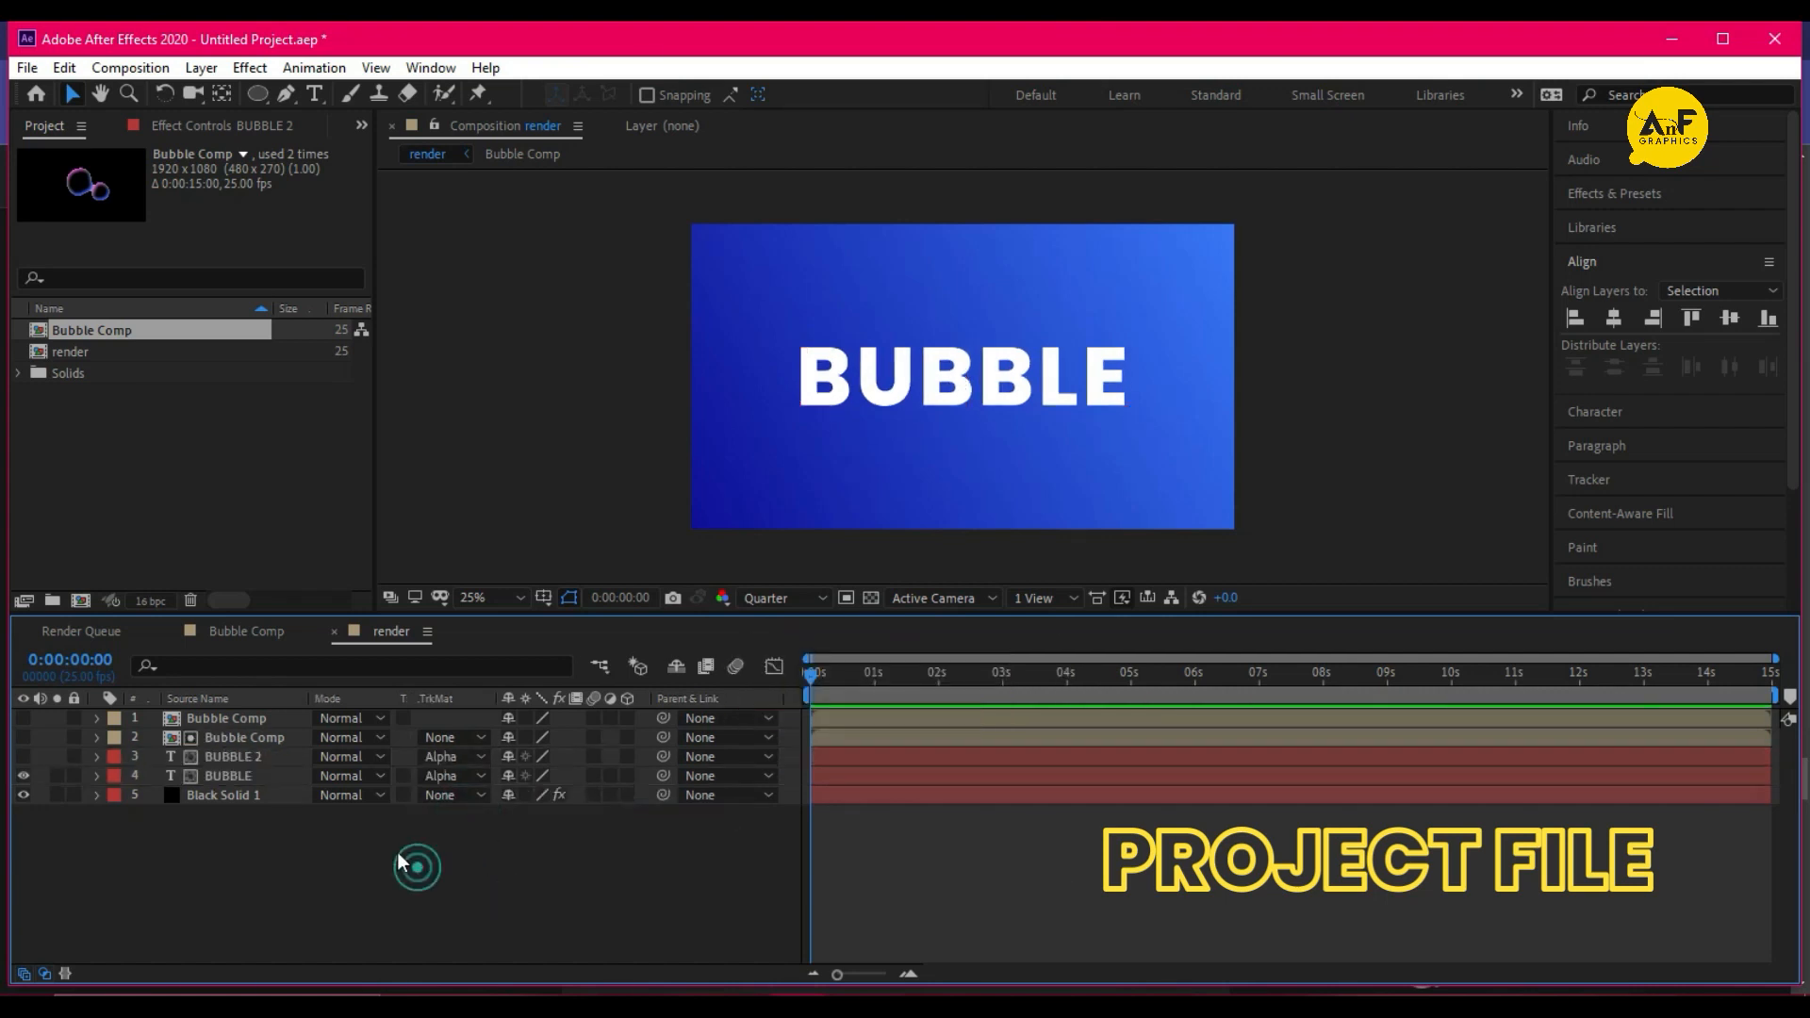
Apply the CC Glass effect to the BUBBLE 2 text layer and make that layer visible
left_click(262, 756)
left_click(1599, 194)
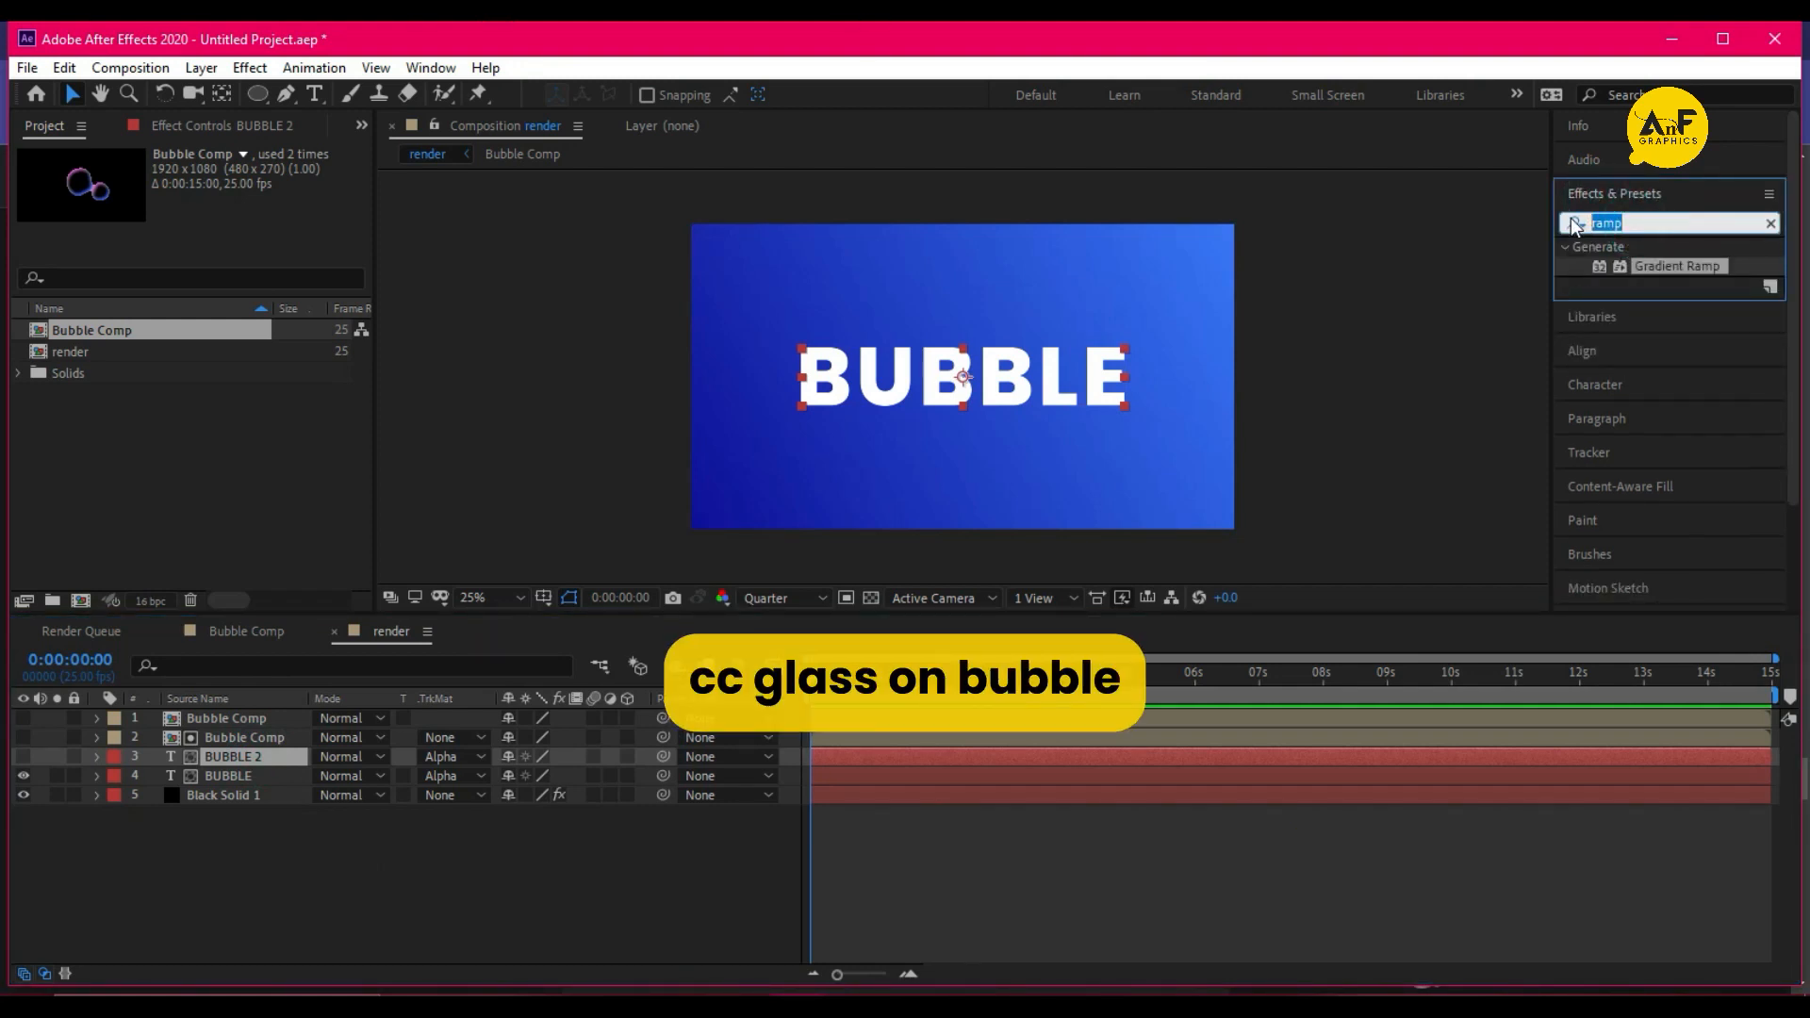
type("cc gl")
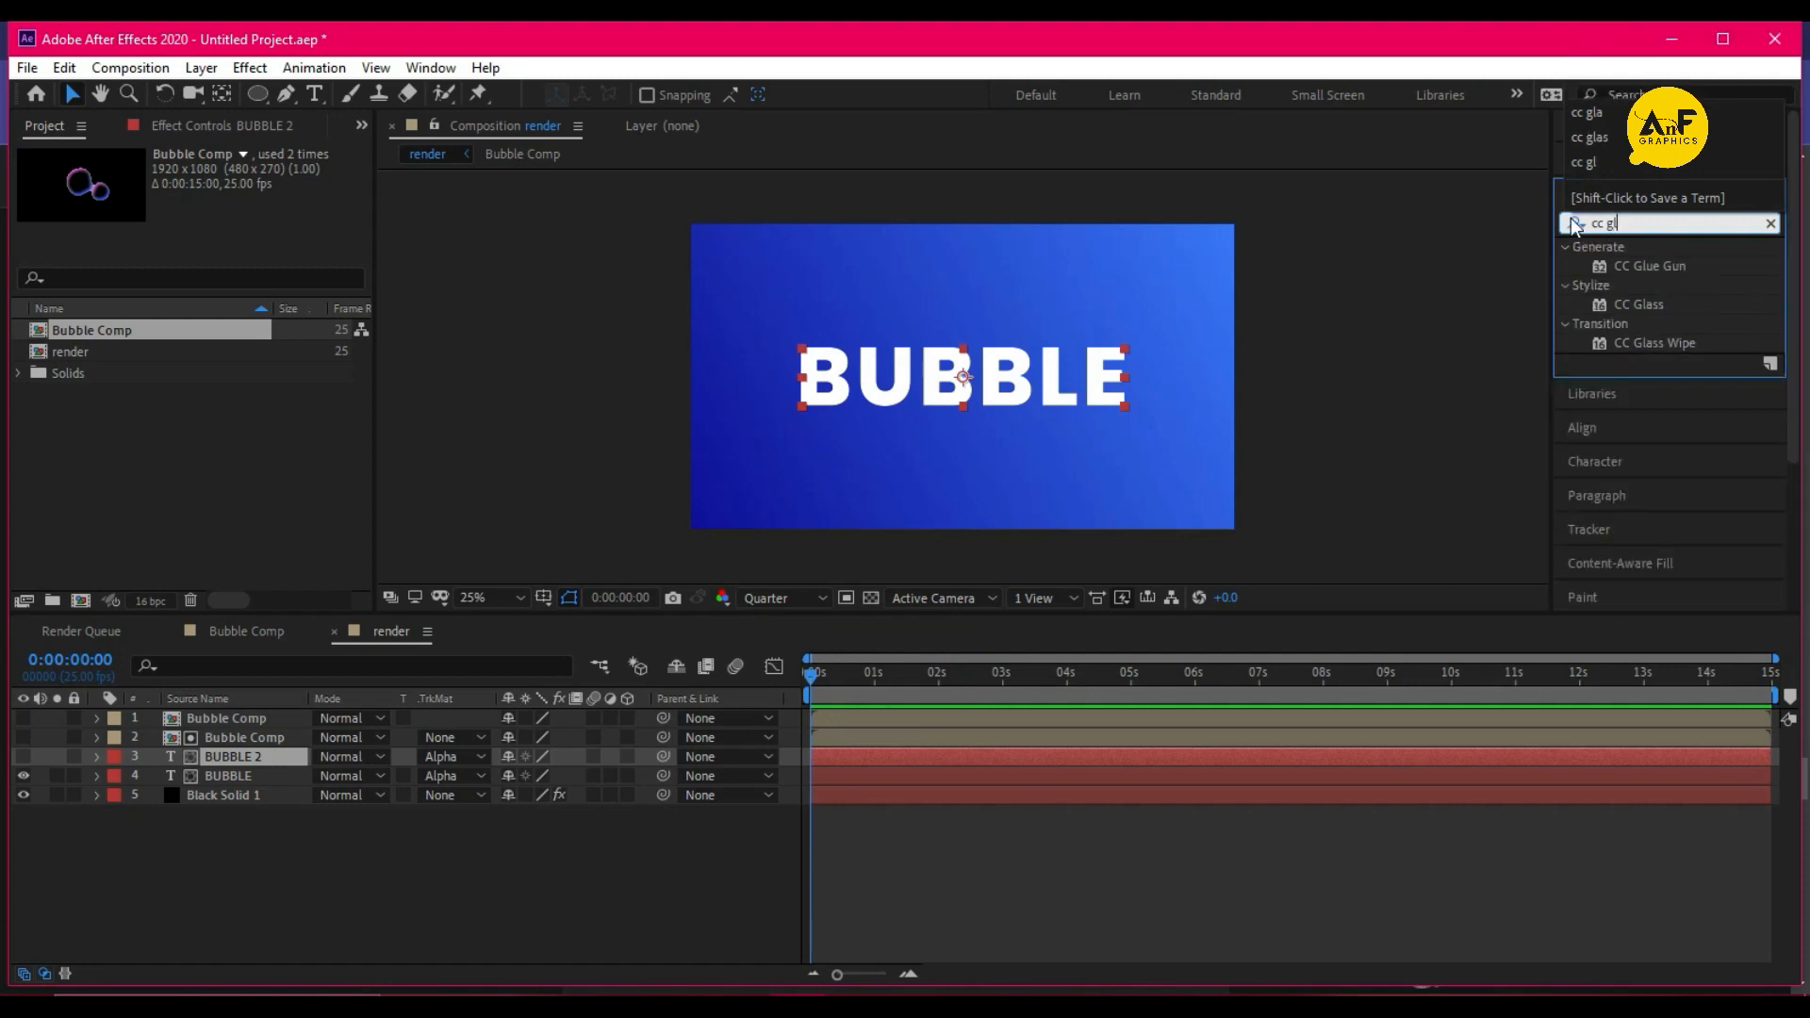
left_click_drag(1654, 305, 213, 752)
left_click(22, 756)
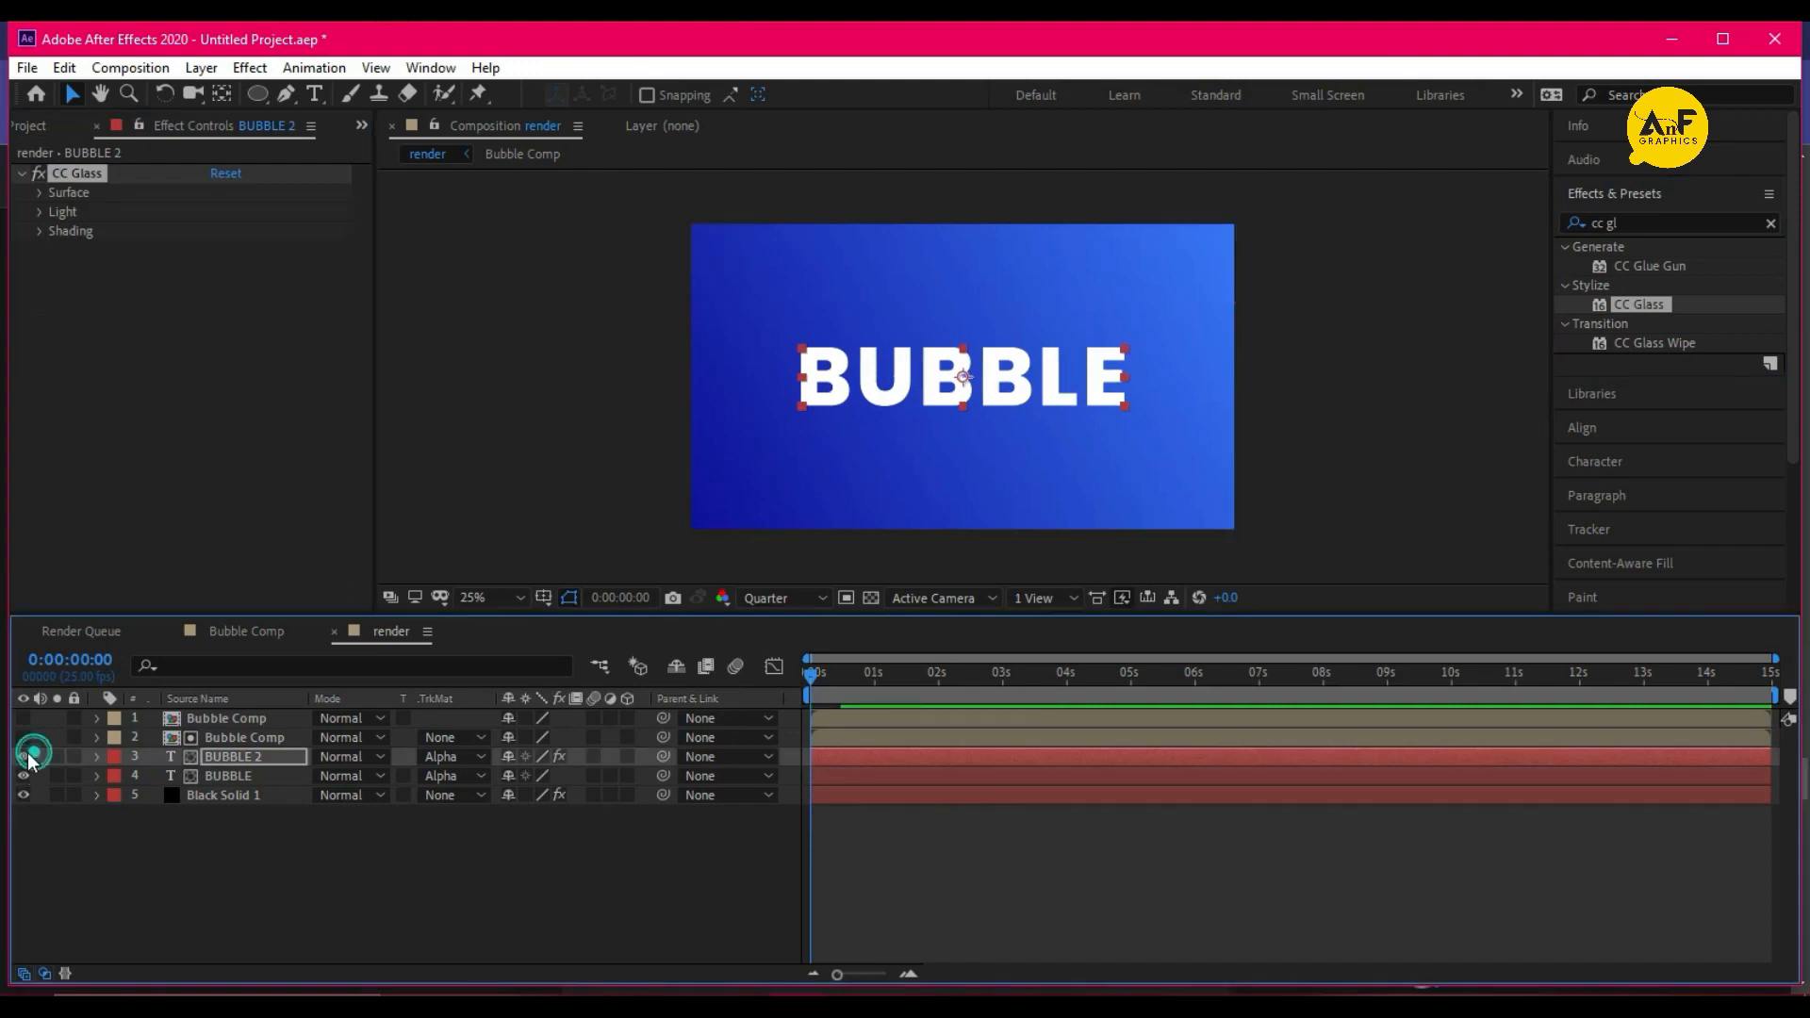
In CC Glass's Surface settings, use 2. Bubble Comp as the bump map and set Softness to 50
left_click(35, 194)
left_click(250, 211)
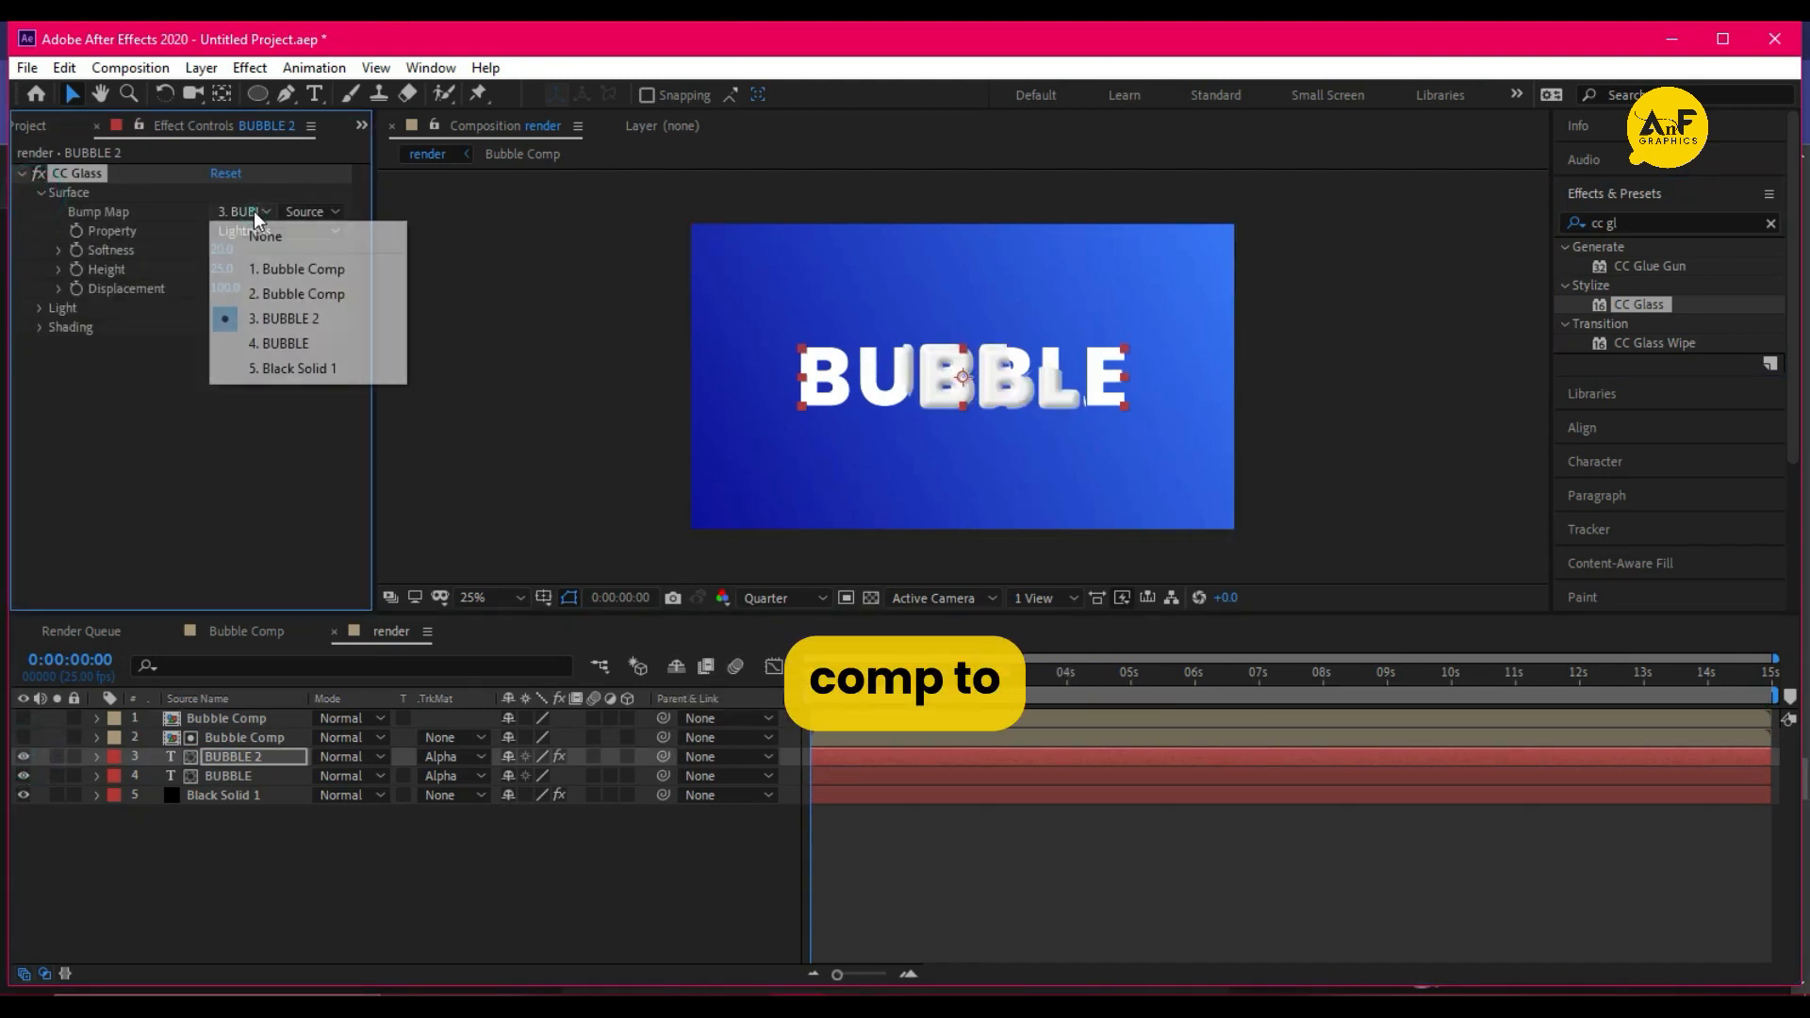
left_click(287, 295)
left_click(224, 250)
type("50")
key("Return")
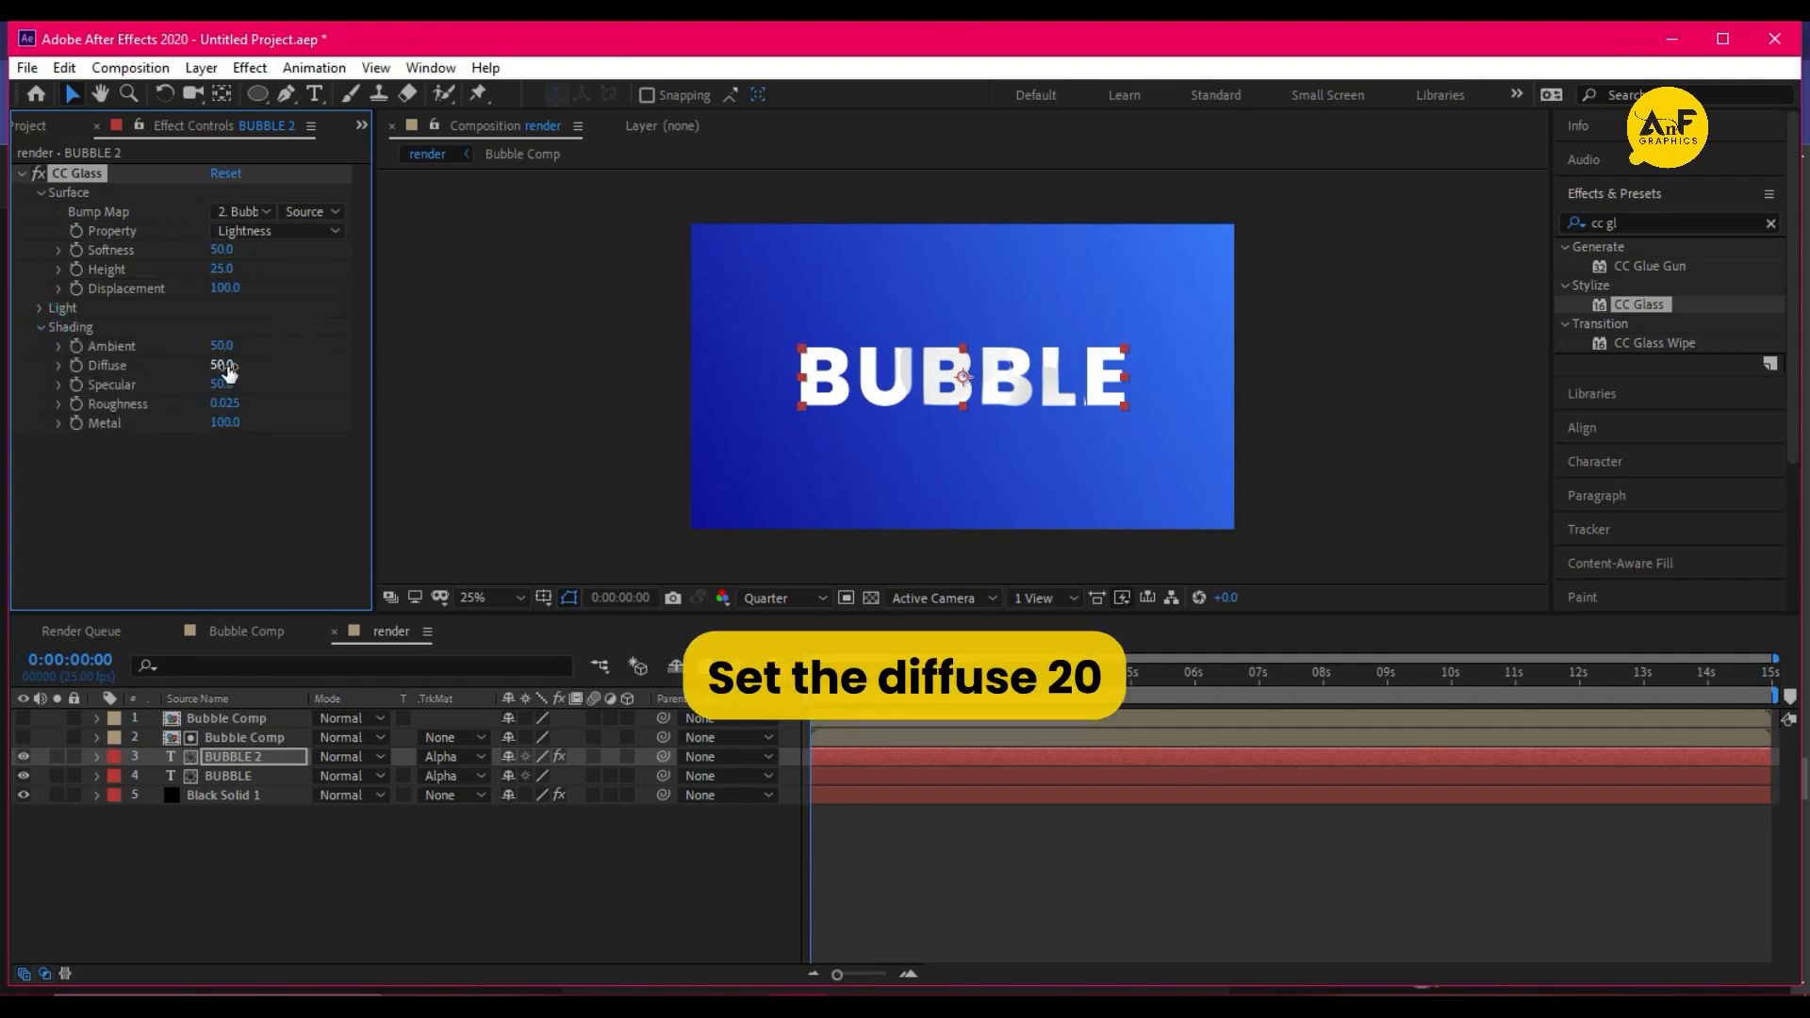
In CC Glass's Shading settings, set Diffuse to 20 and Specular to 100
type("20")
key("Return")
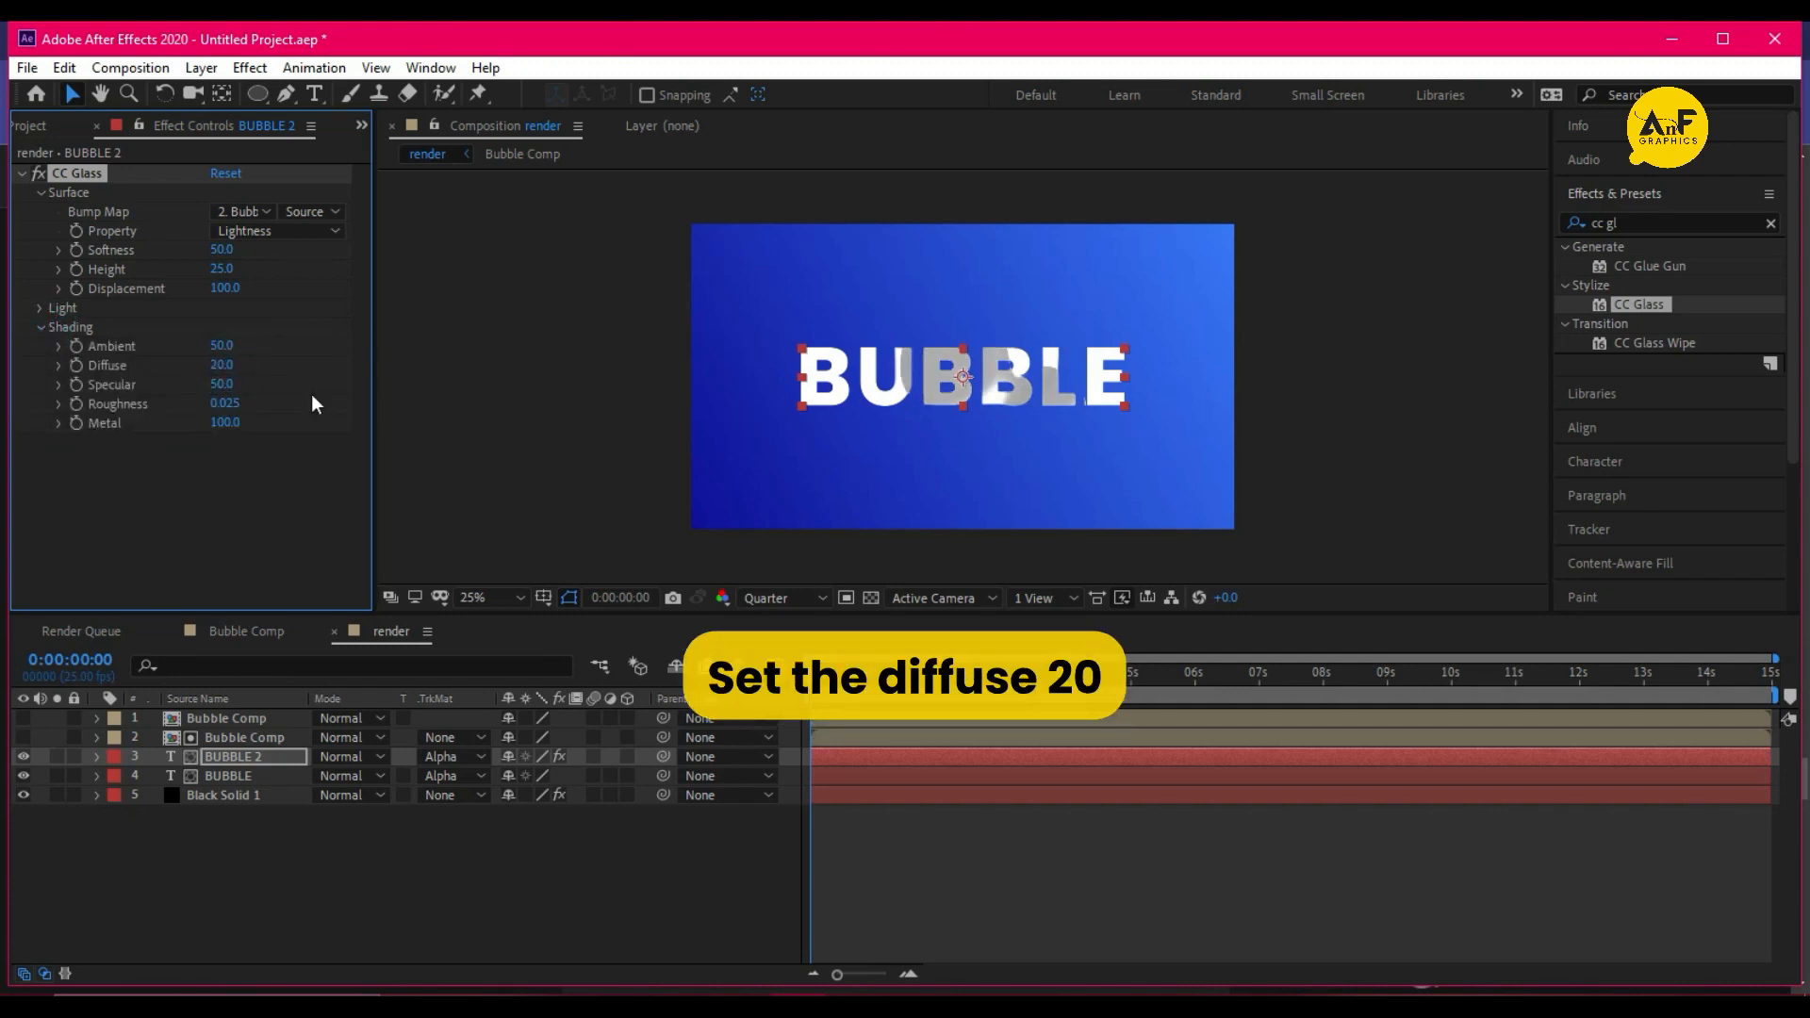
type("100")
key("Return")
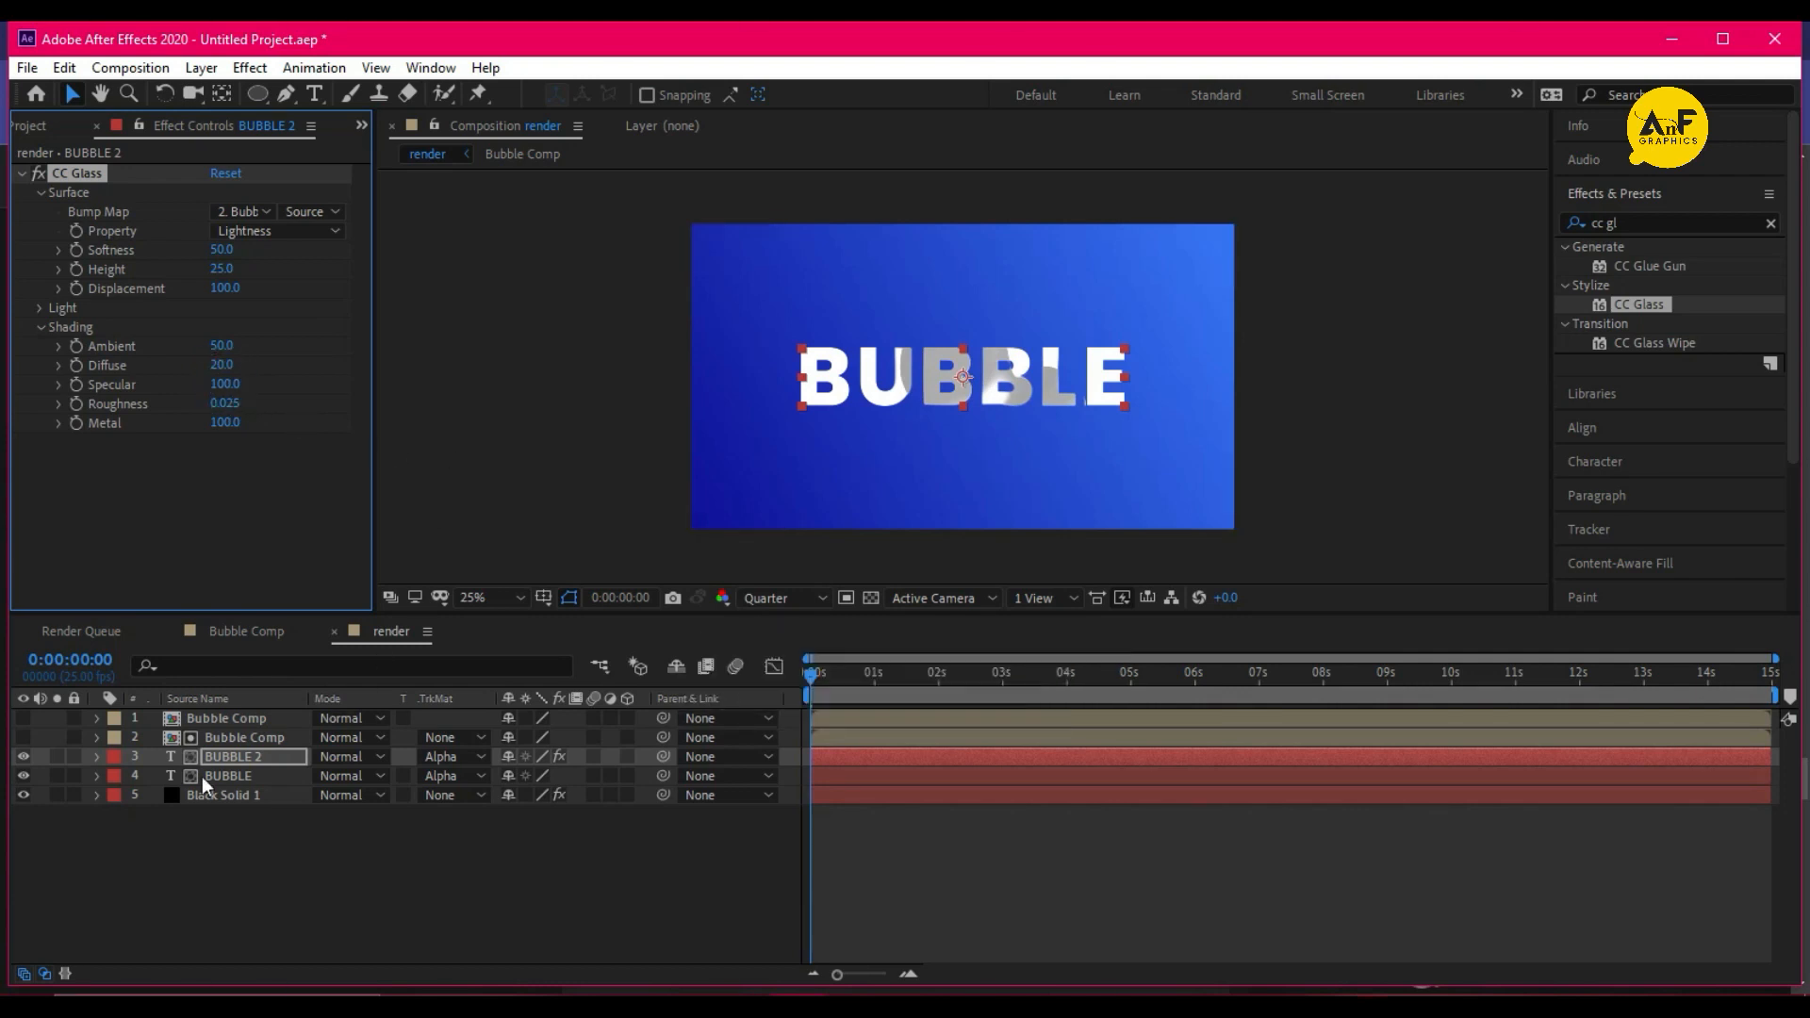
Show the uppermost Bubble Comp layer with Screen blending and preview the bubbles over the text
left_click(221, 718)
left_click(22, 718)
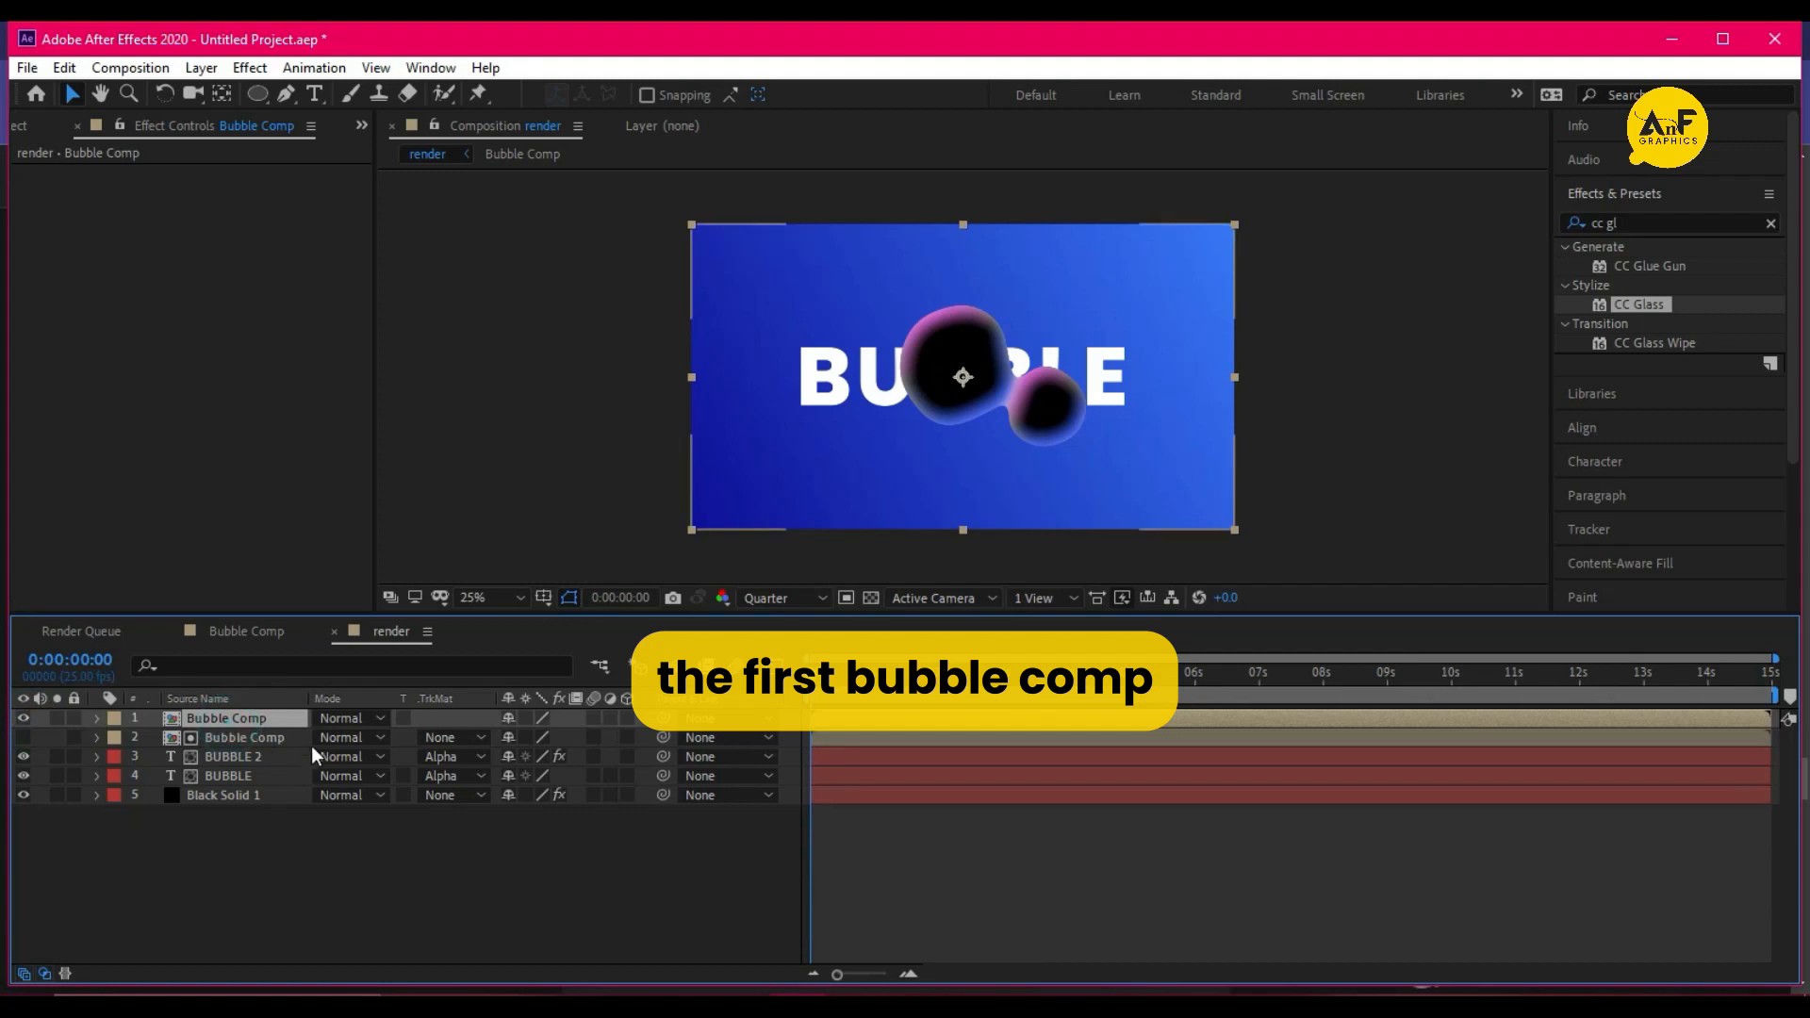
left_click(360, 718)
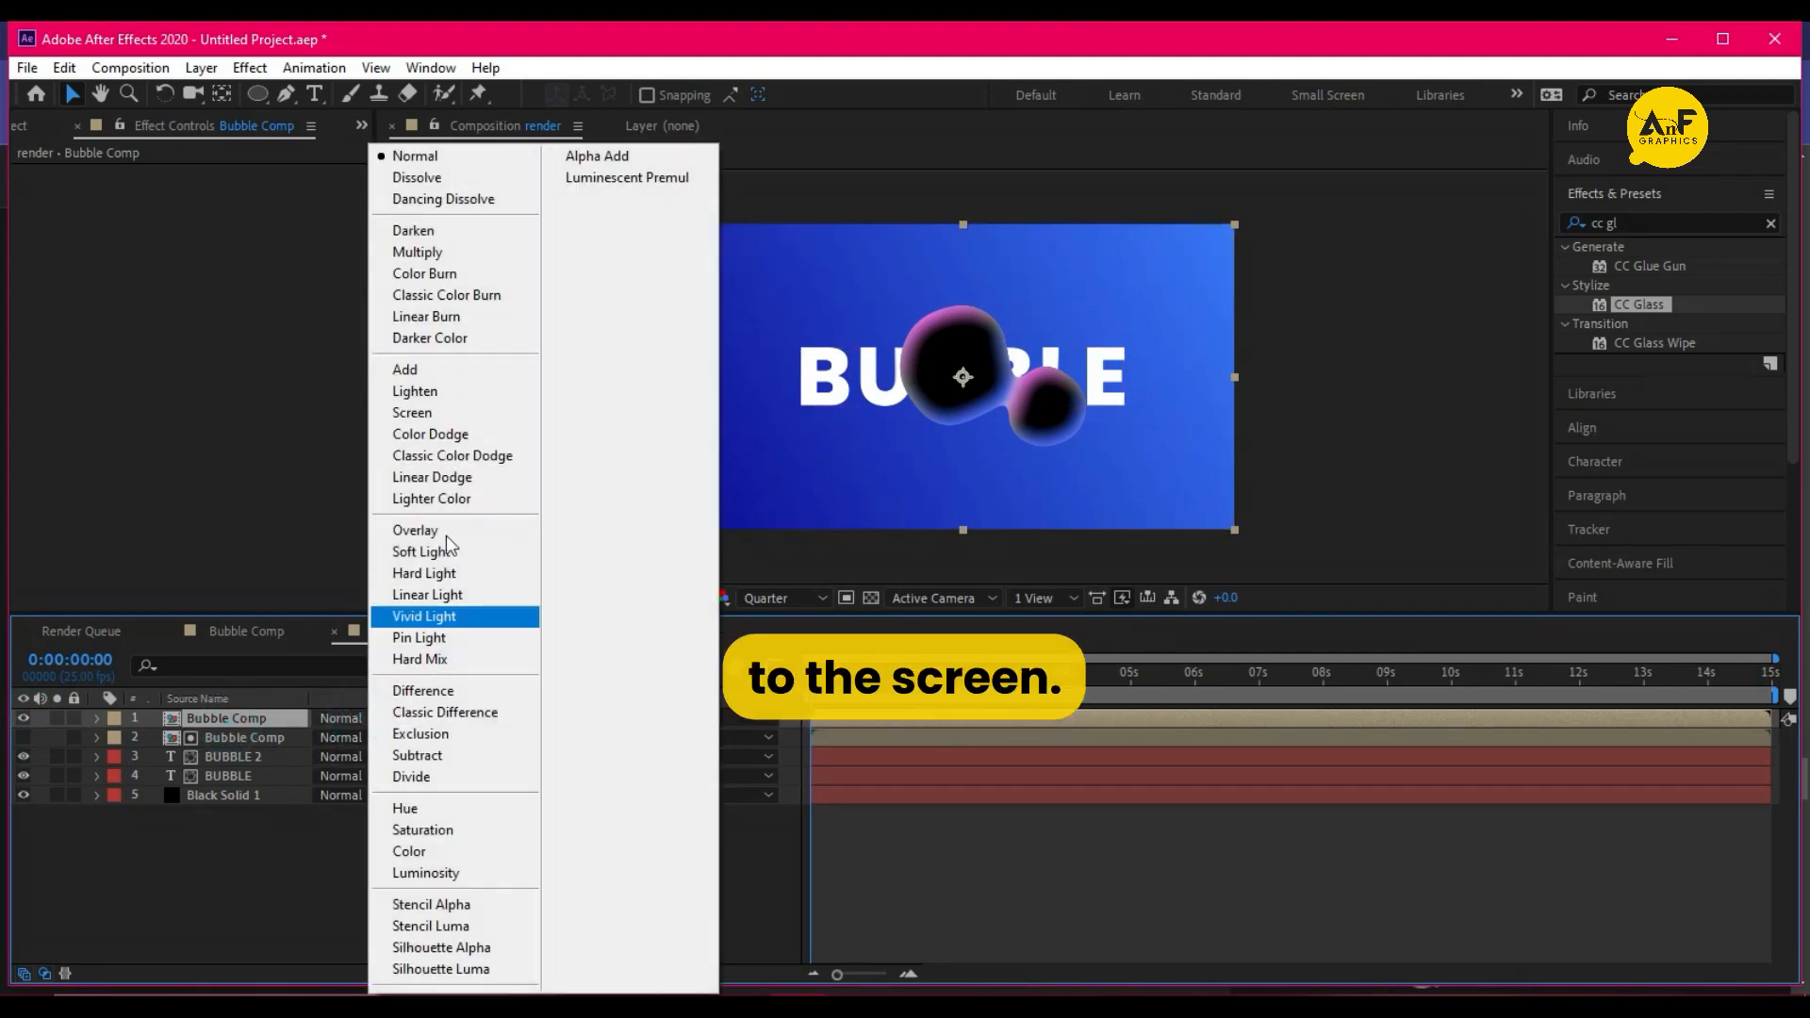
left_click(411, 413)
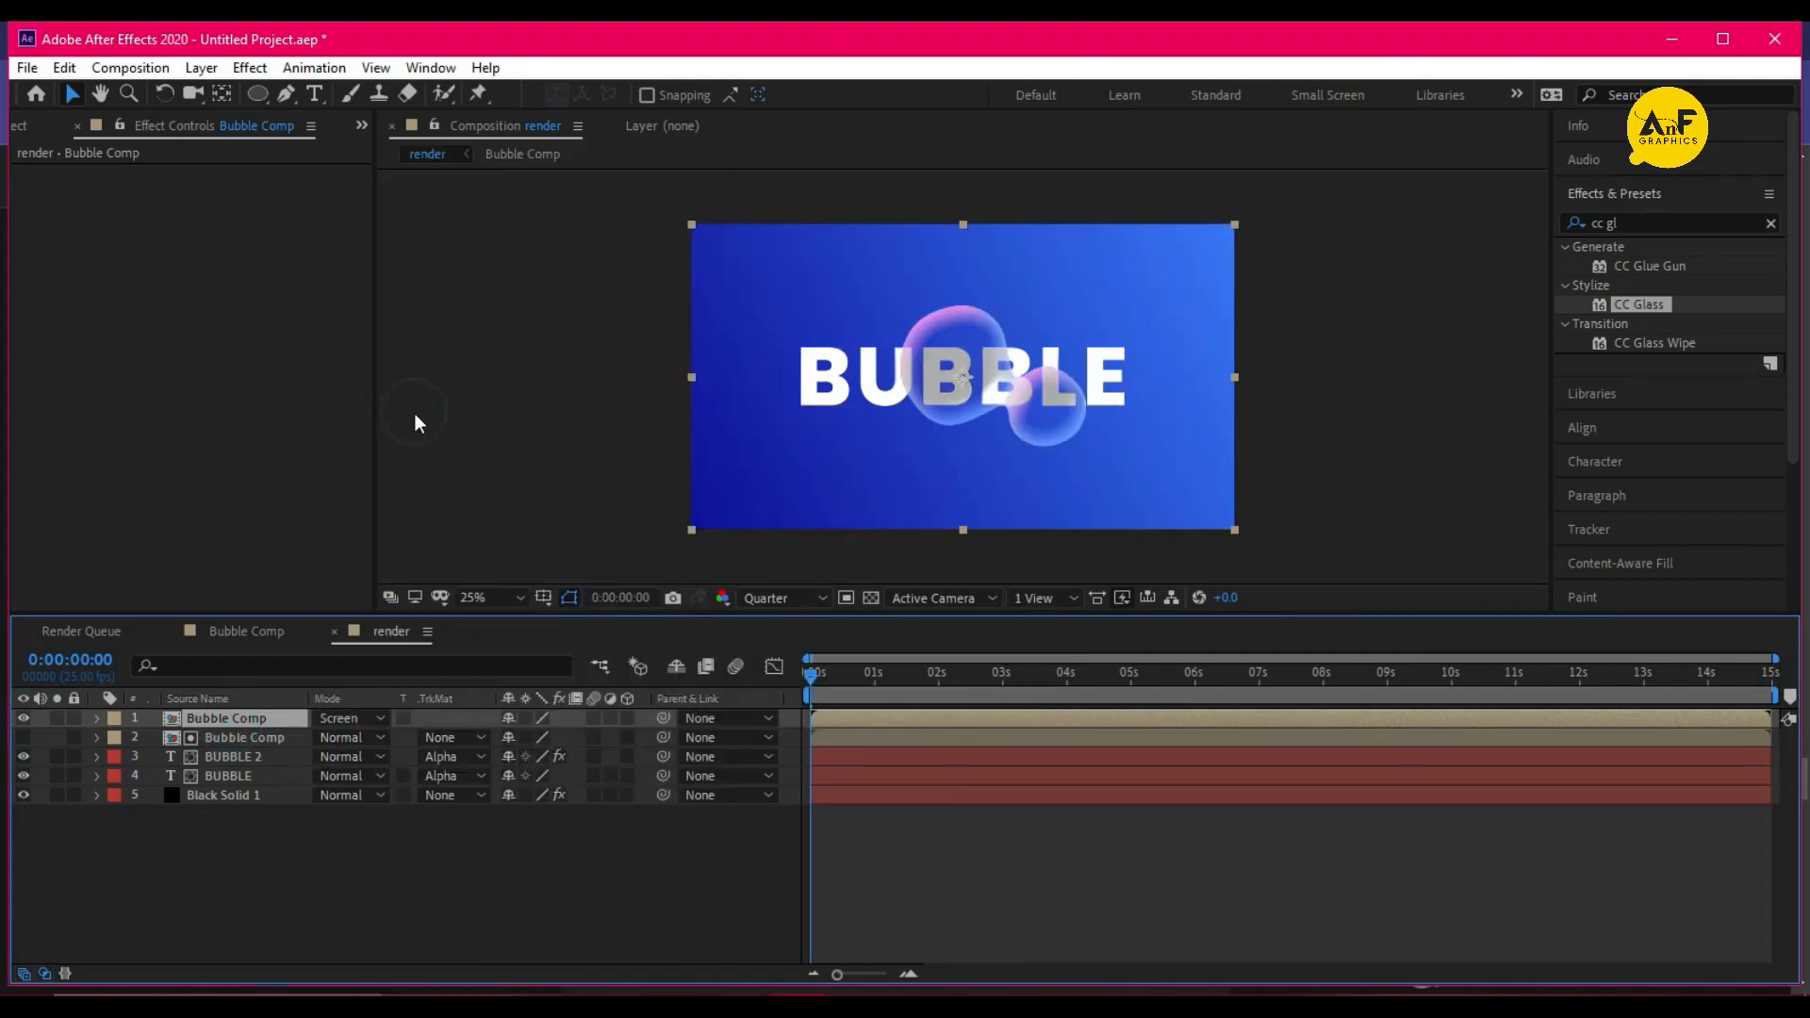
key("space")
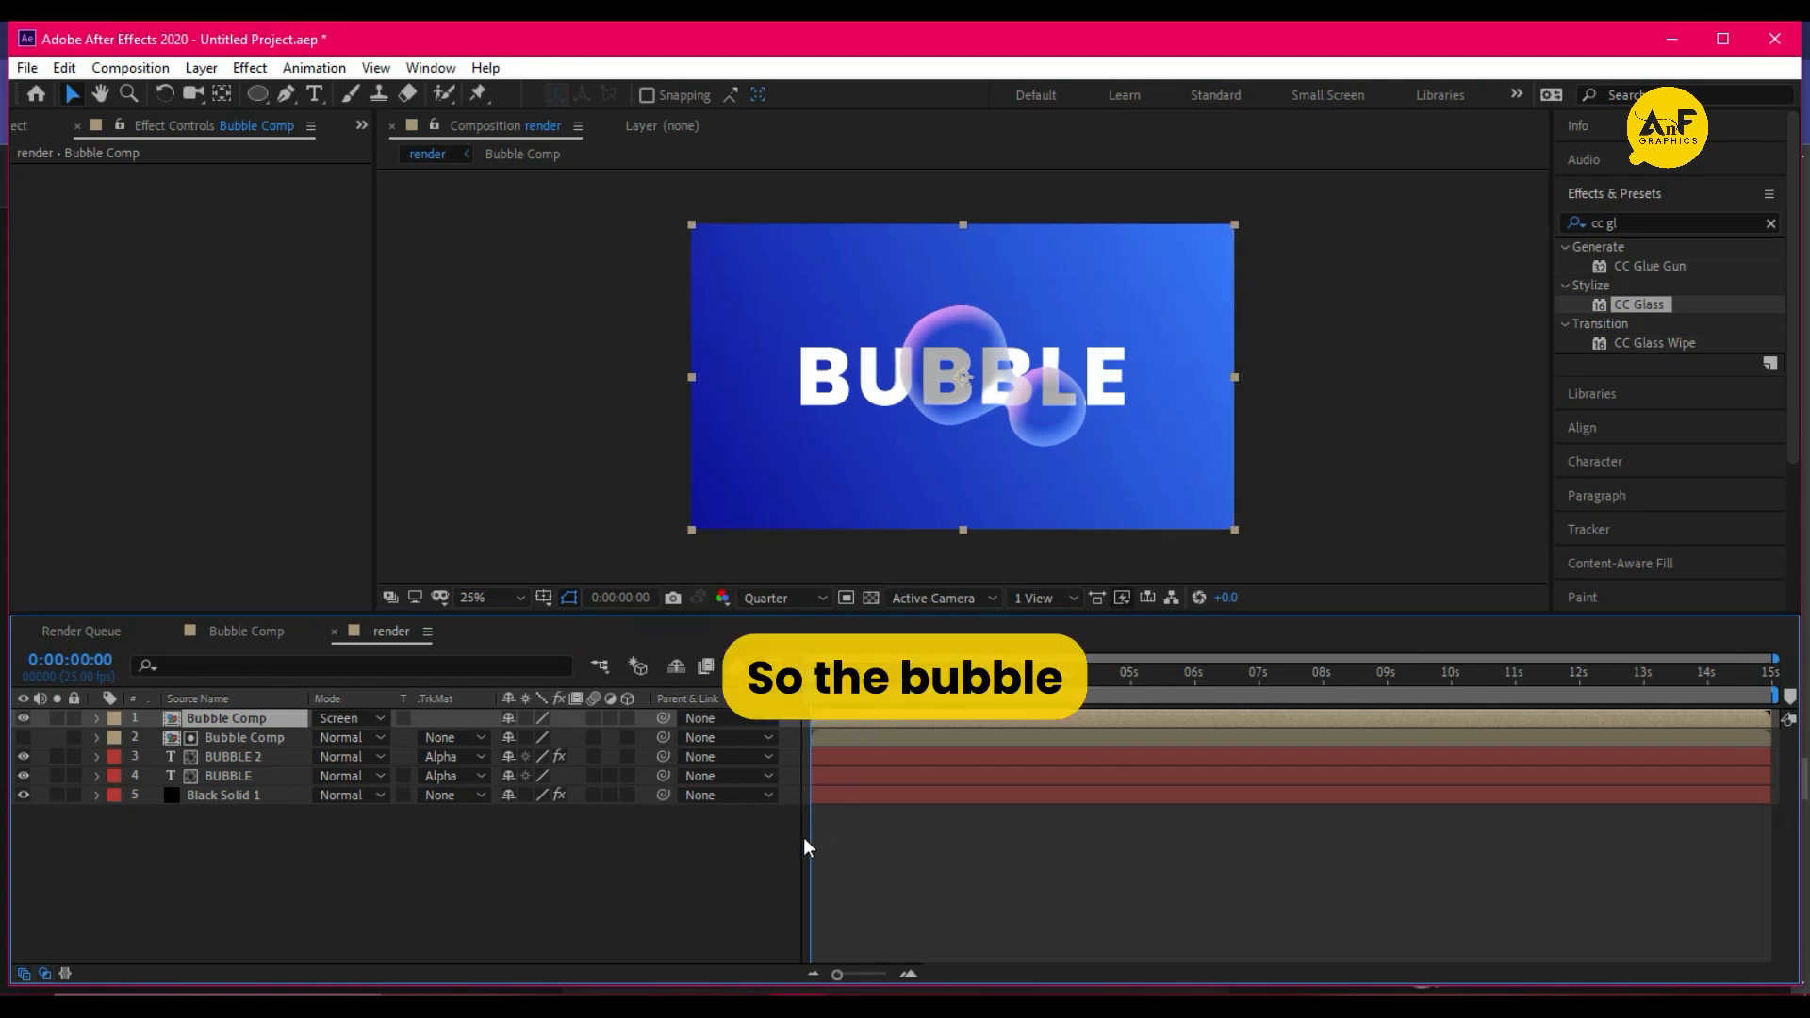